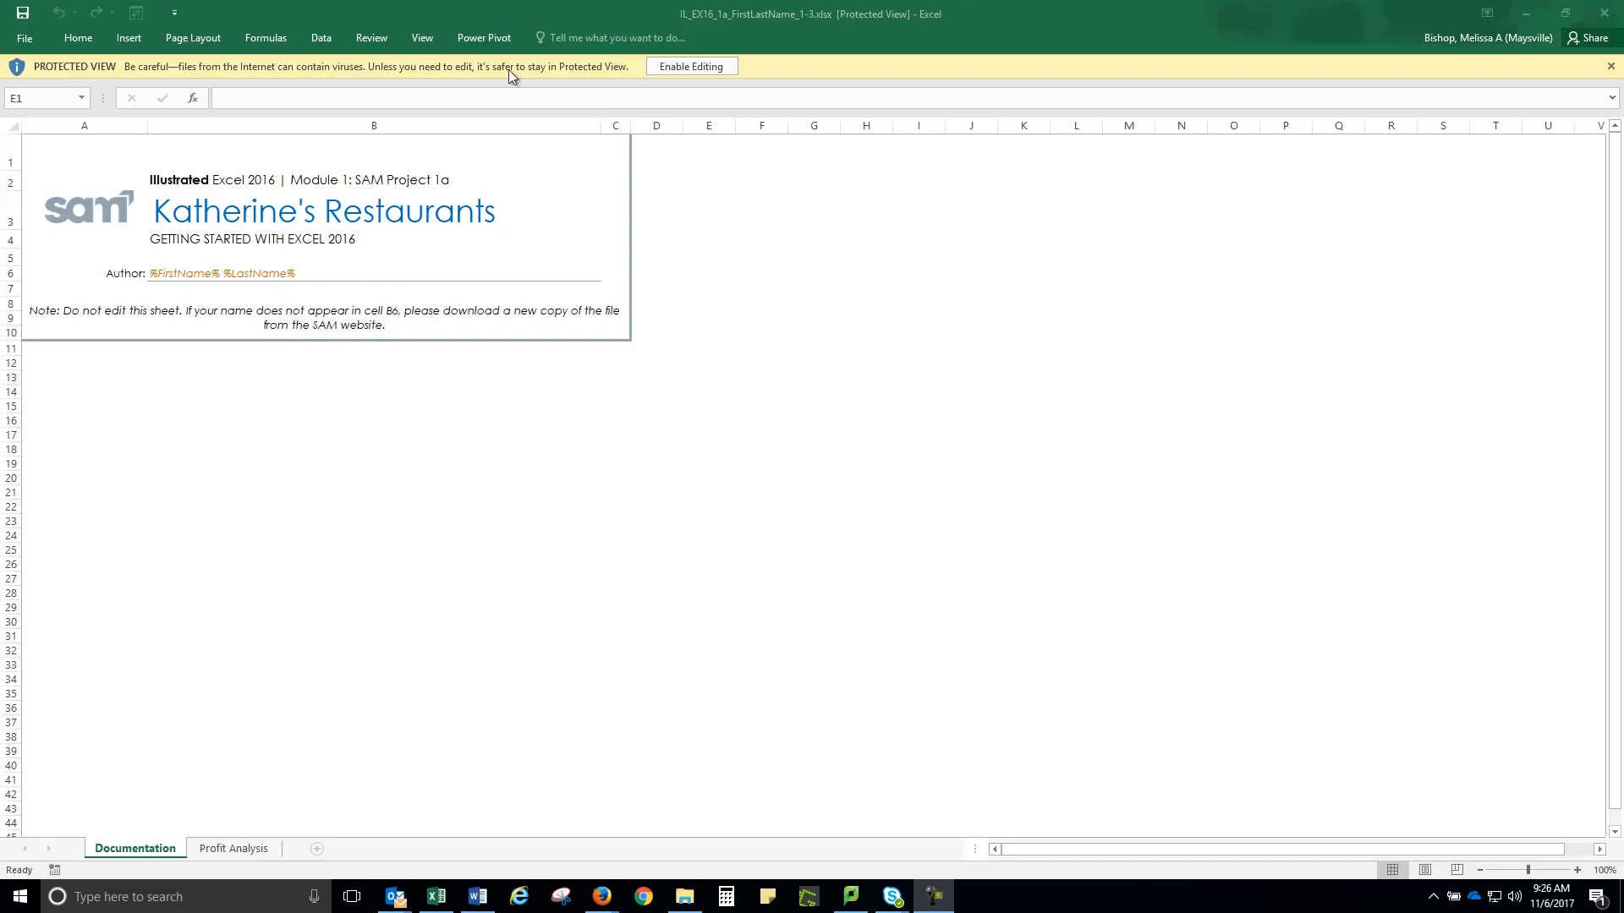
Enable editing of the protected-view workbook IL_EX16_1a_FirstLastName_1-3.xlsx
click(690, 66)
click(690, 66)
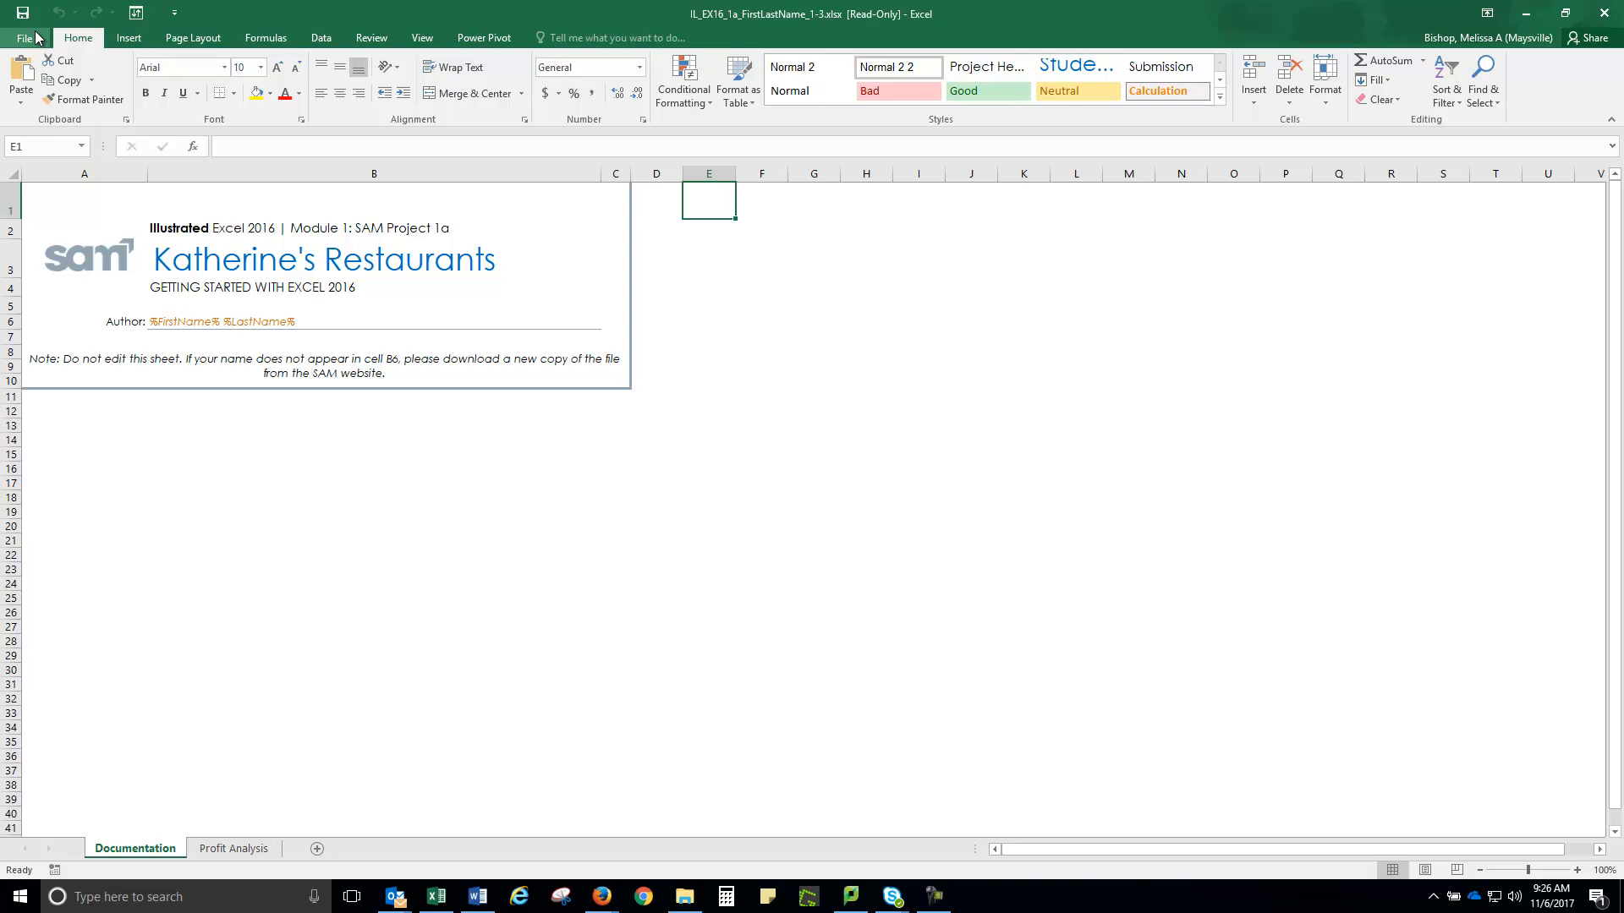
On the Profit Analysis sheet, add the centred page header 'Katherine's Restaurants Analysis', correcting its typo
click(231, 852)
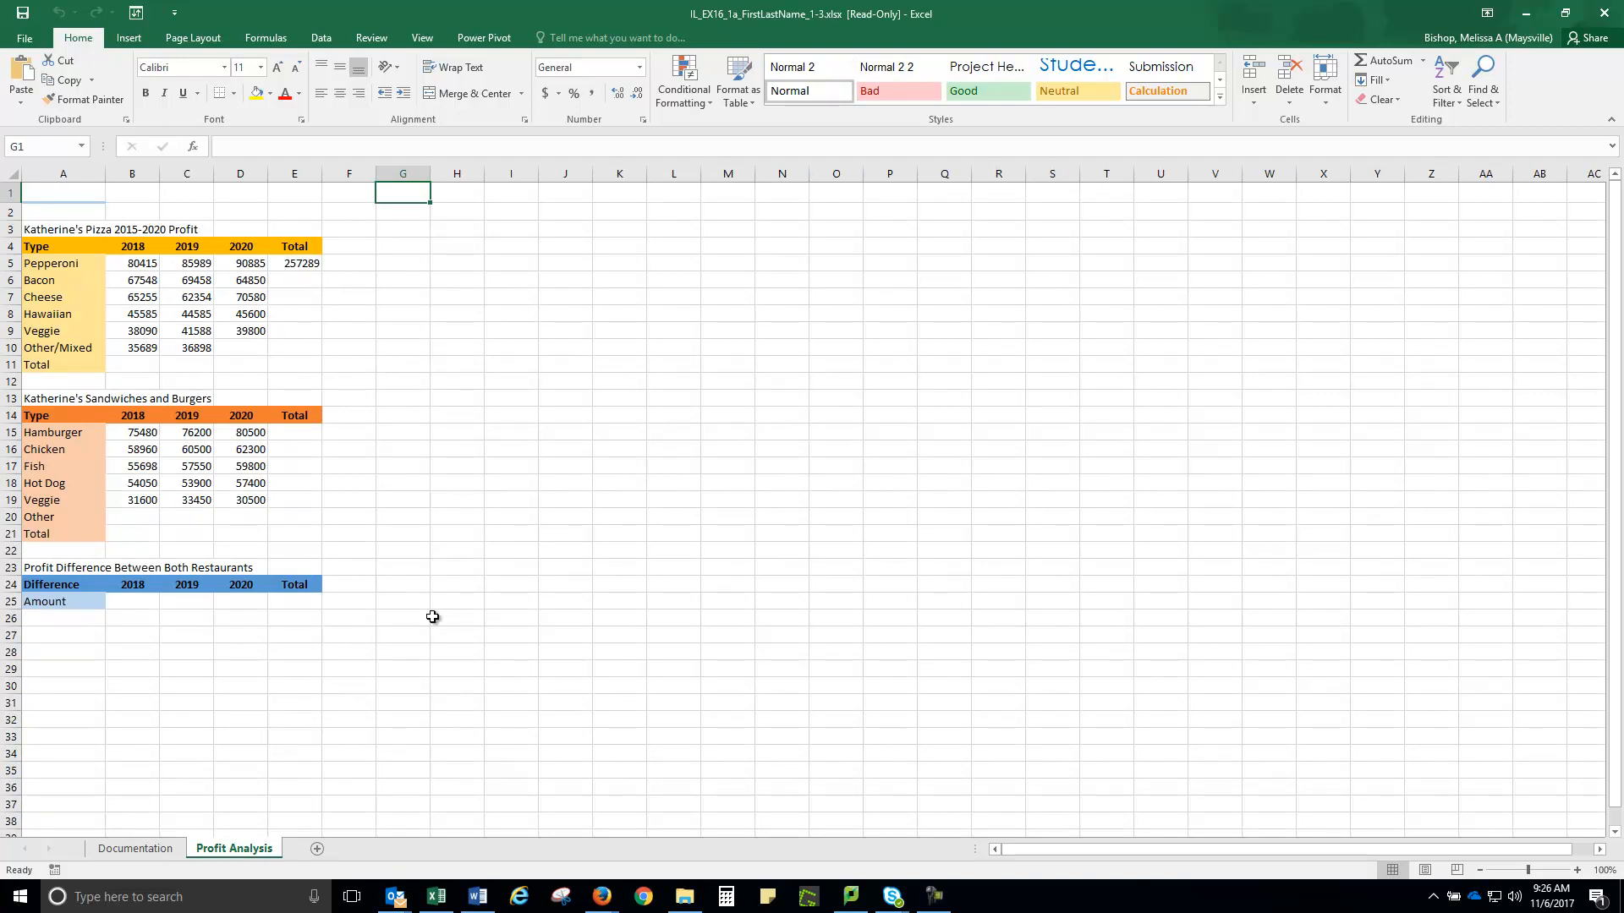
click(126, 38)
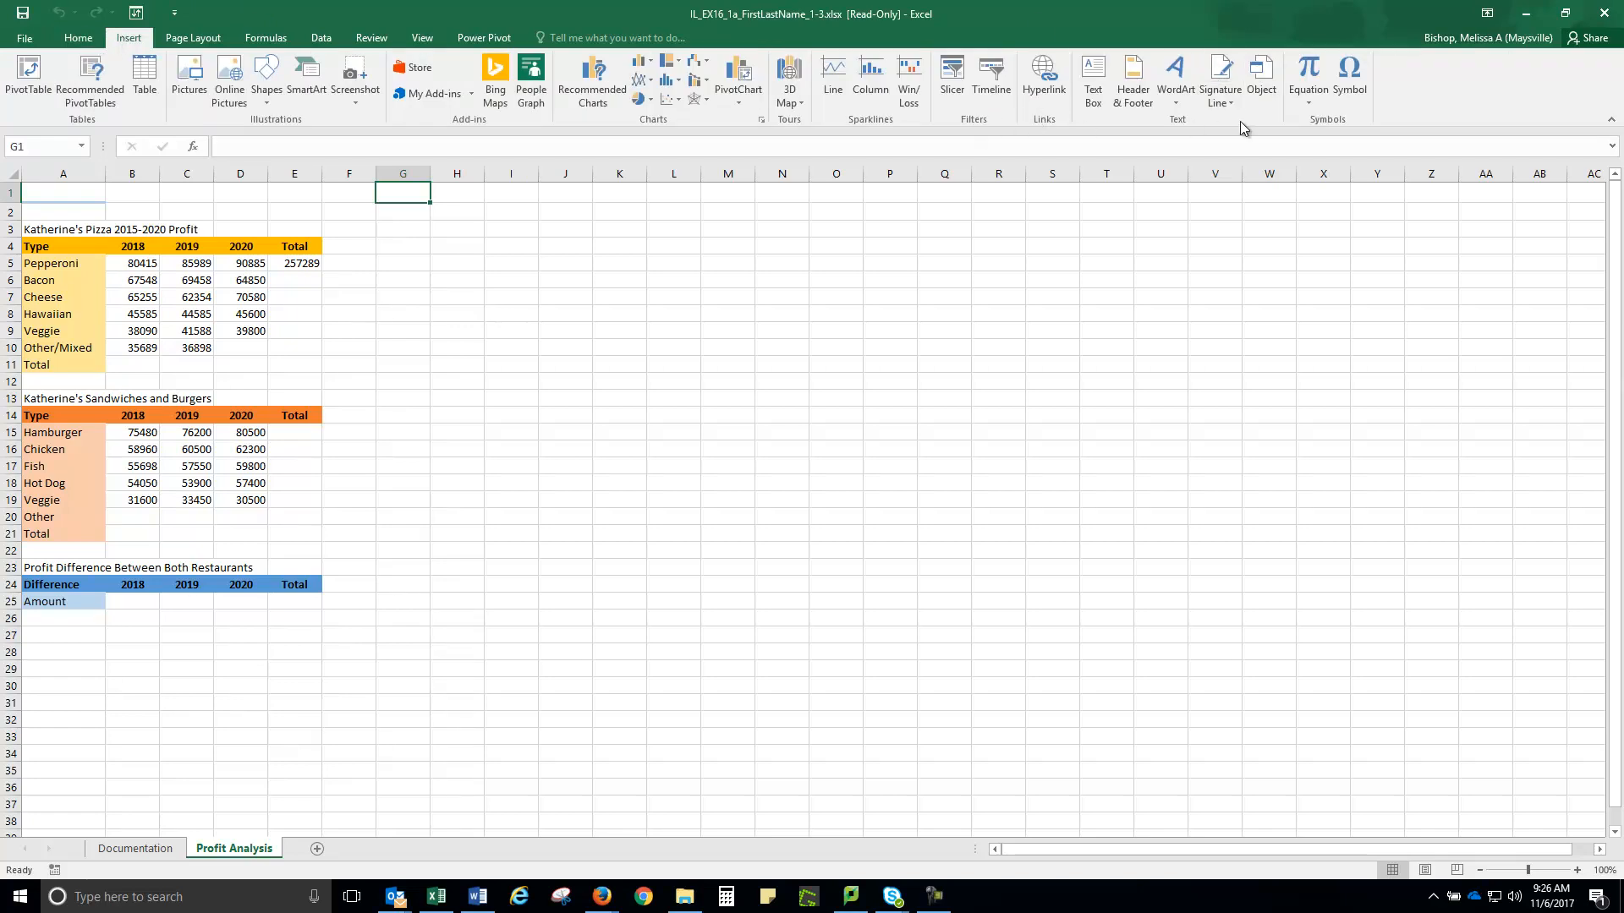
click(1131, 82)
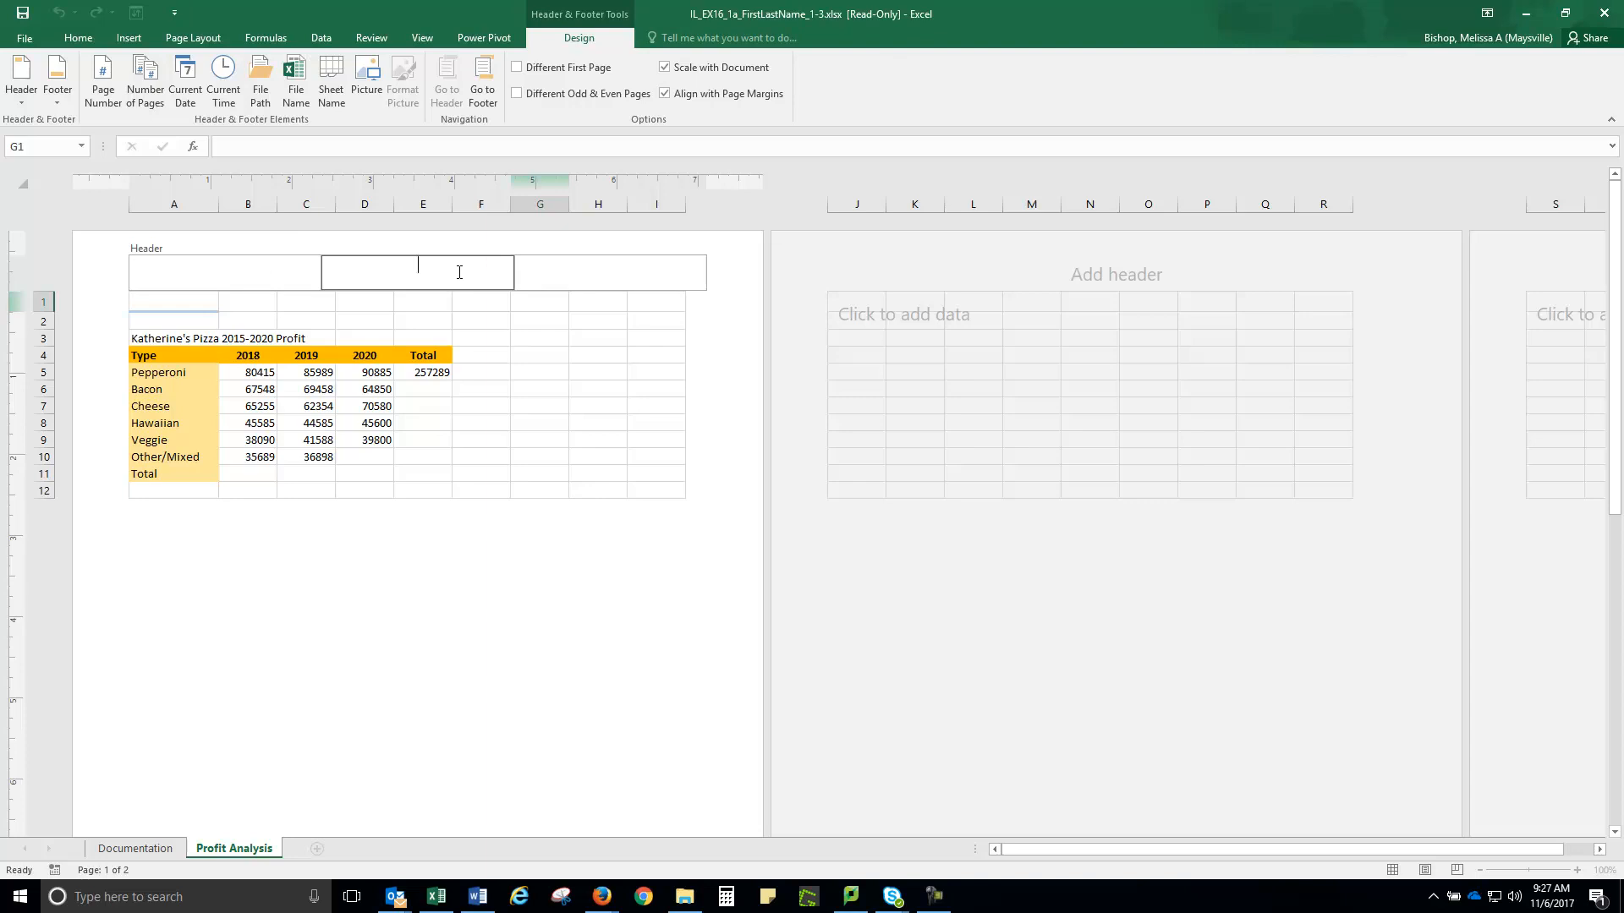
text(Katherine's Reso)
text(urants Analysis)
click(414, 267)
text(t)
click(481, 320)
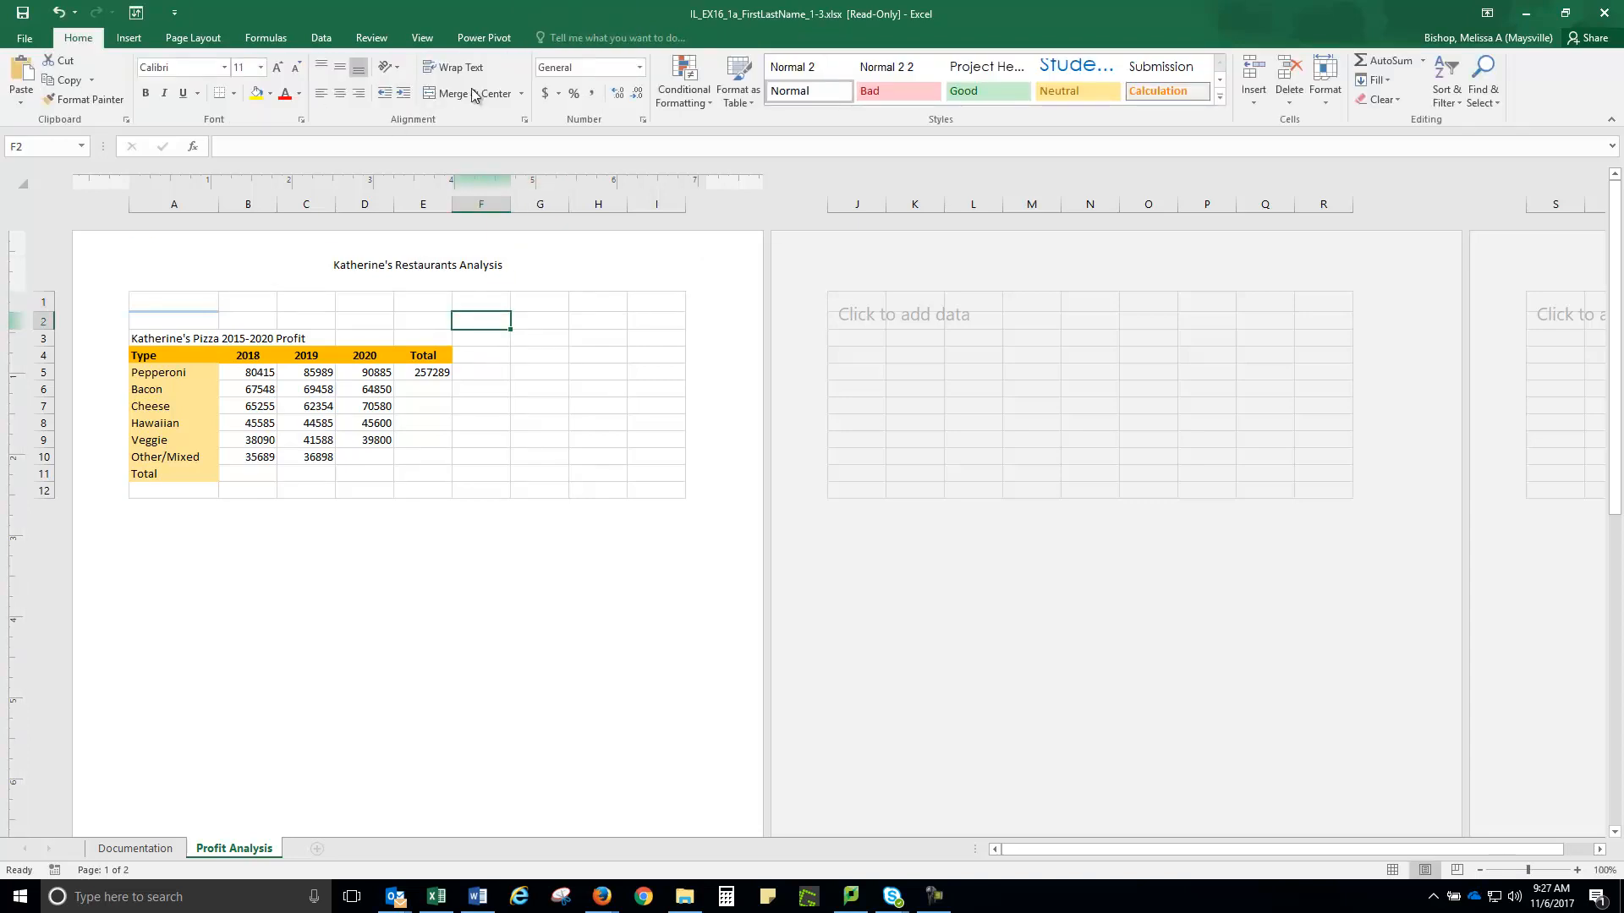
Return to Normal view and enter 'Katherine's Restaurants' in A1 and 'Profit Analysis' in A2
click(424, 39)
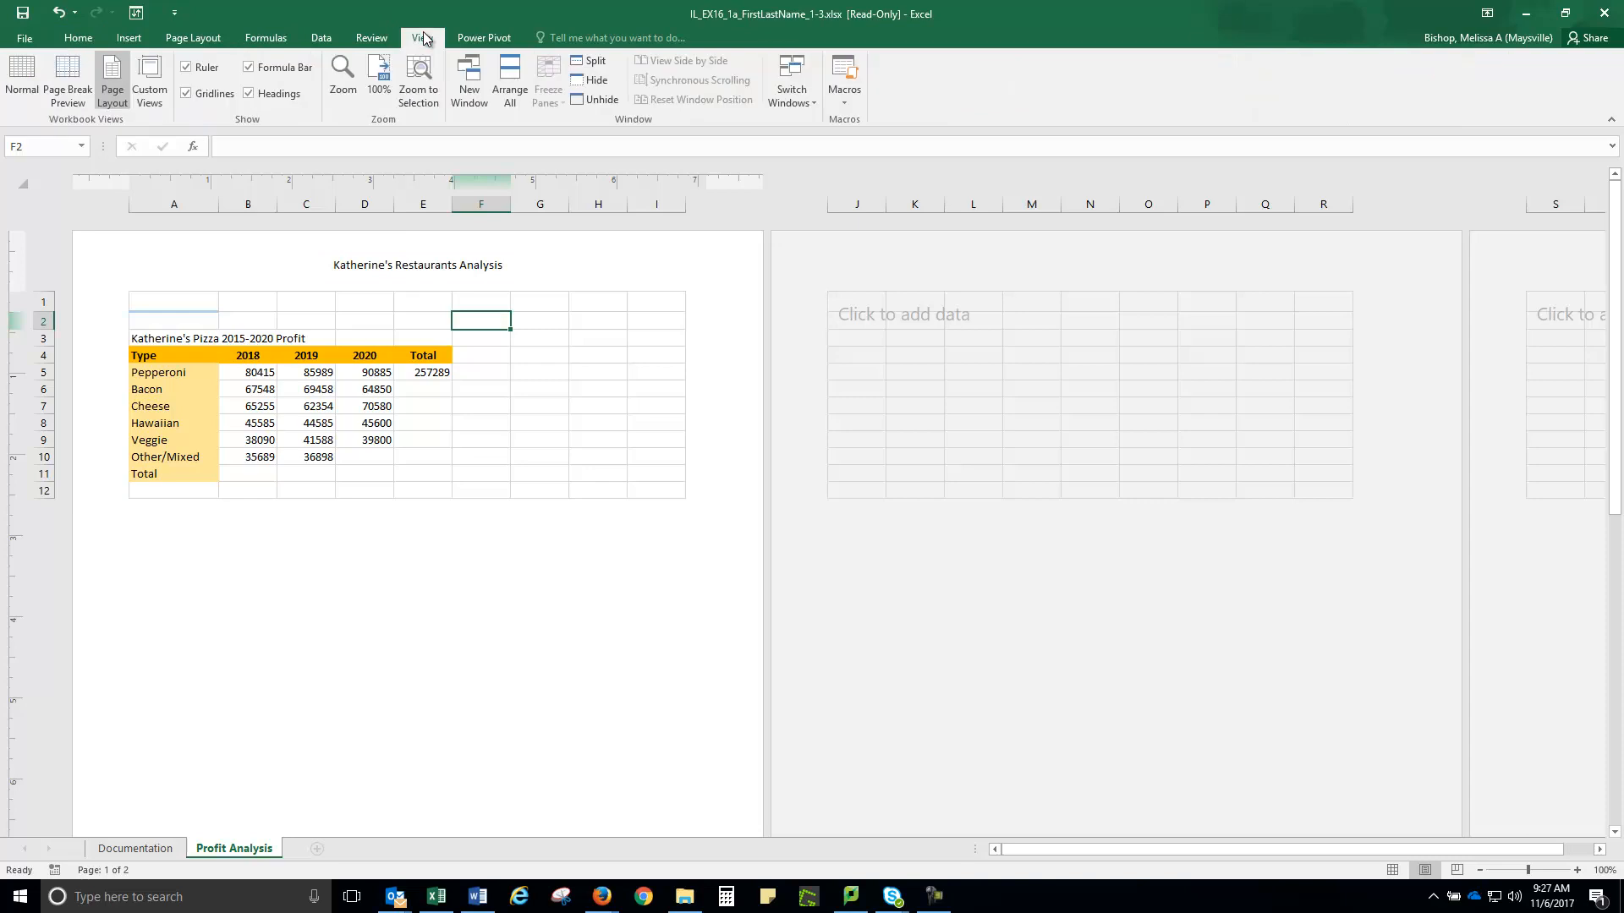
click(25, 74)
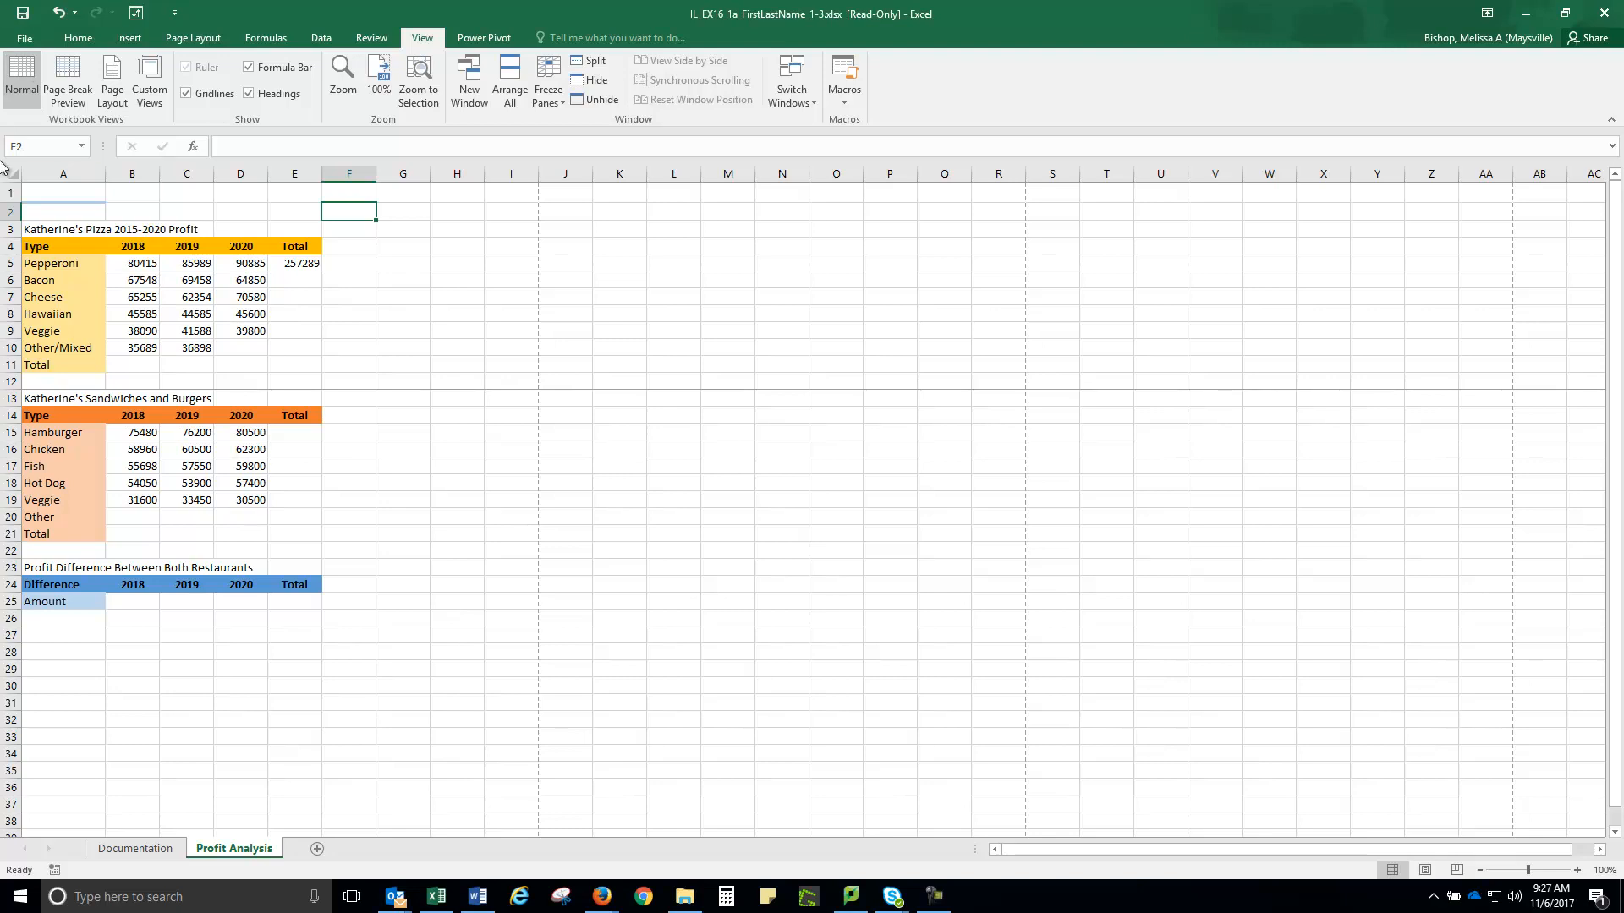
click(63, 191)
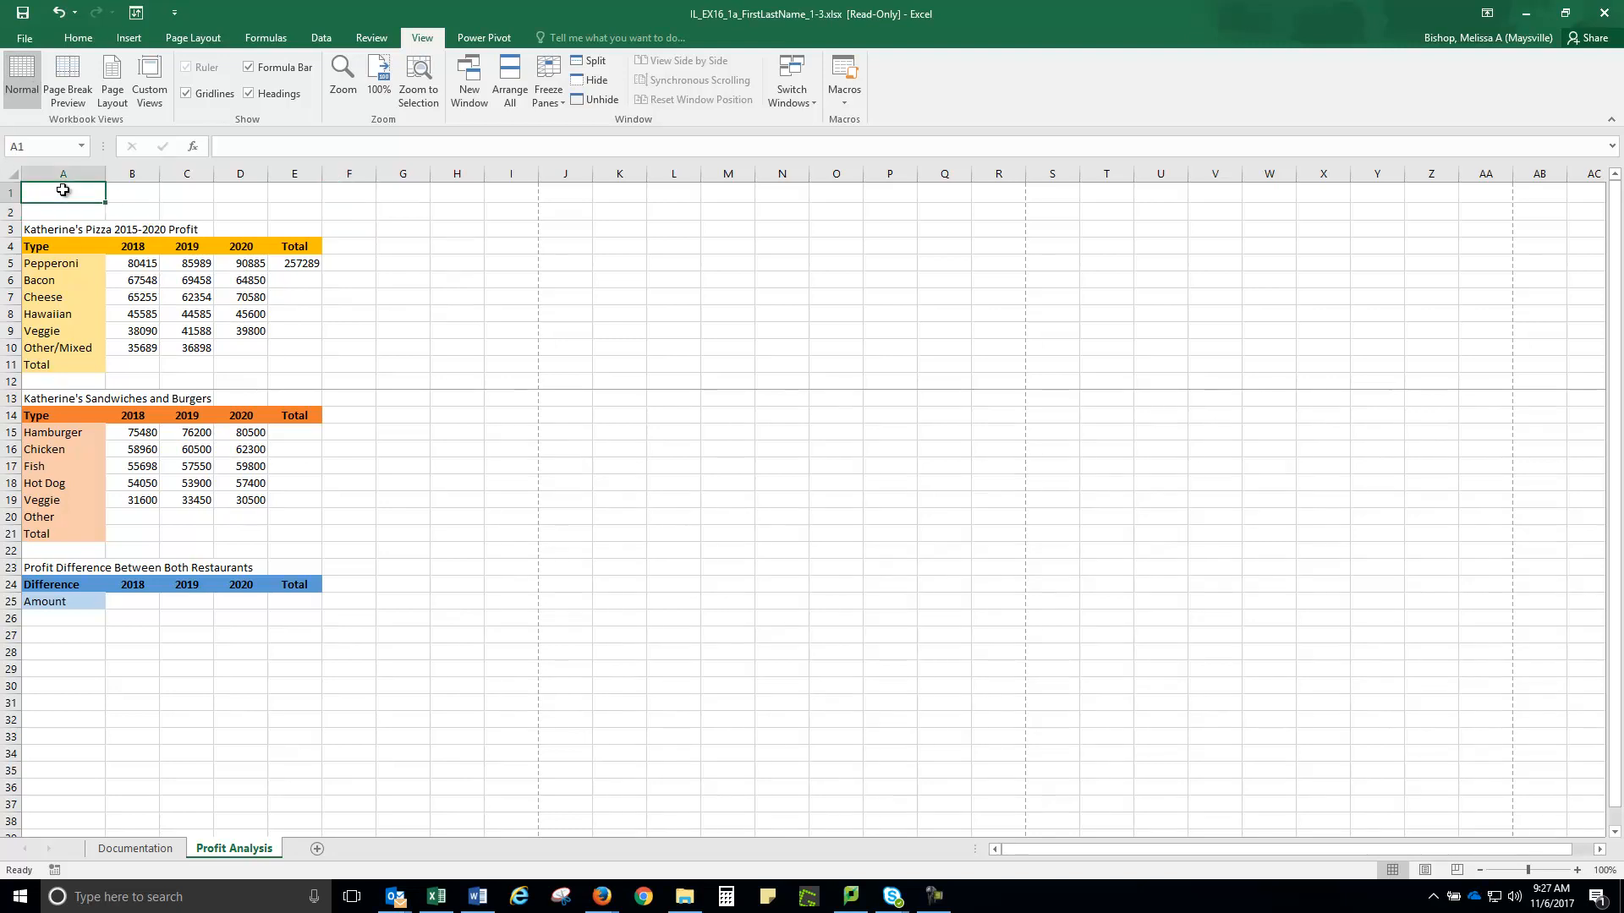
text(K)
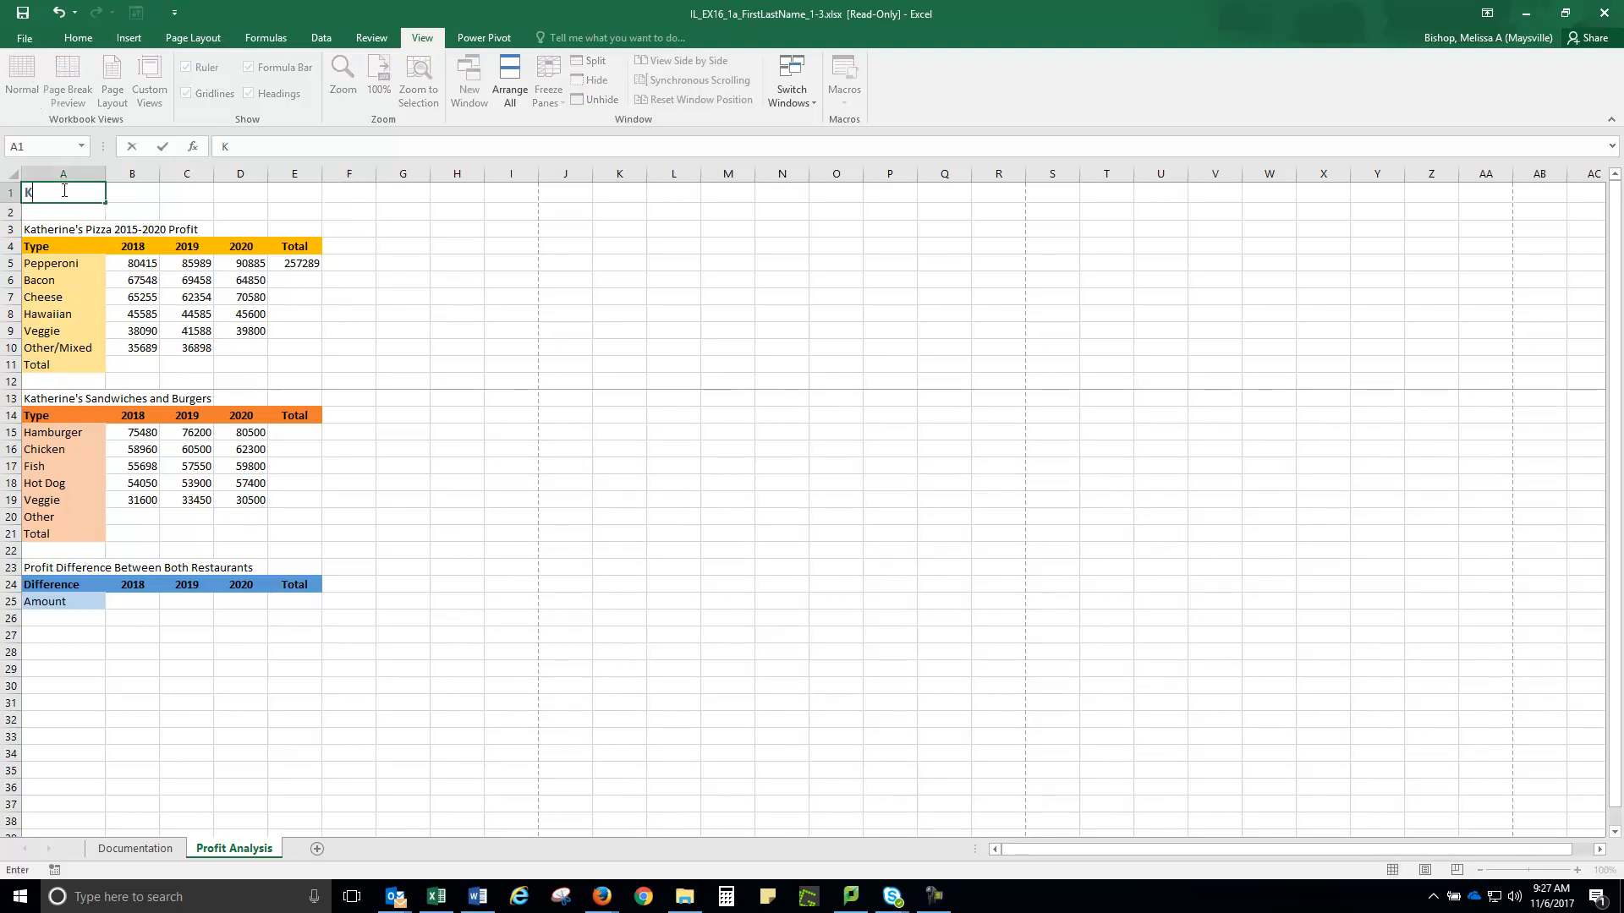
text(atherine's Restaurants)
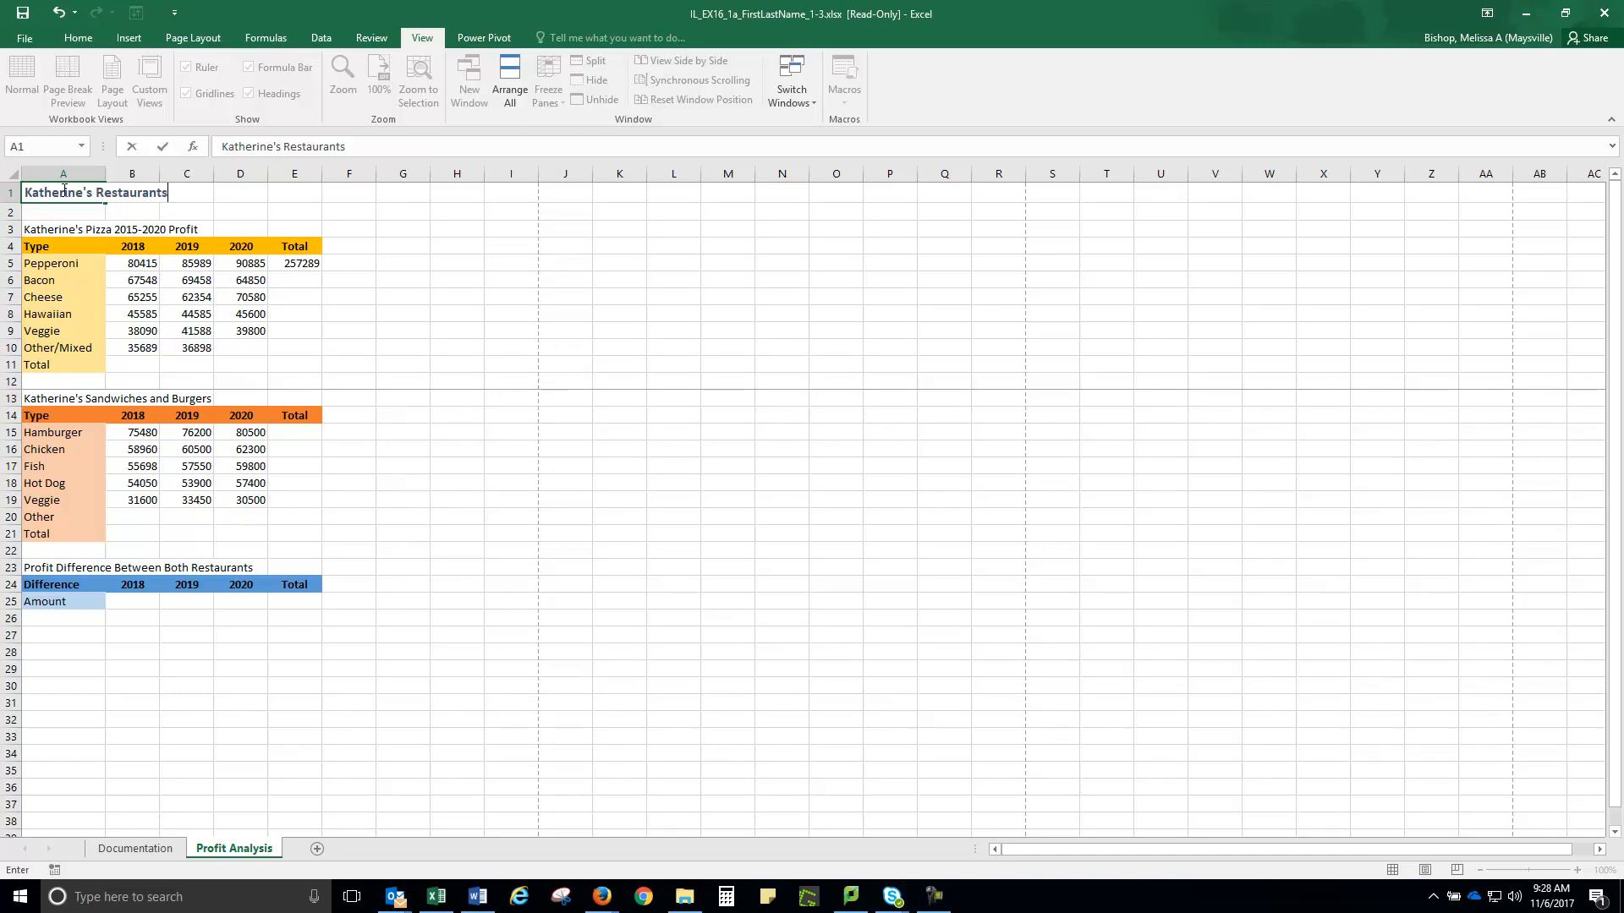
click(51, 210)
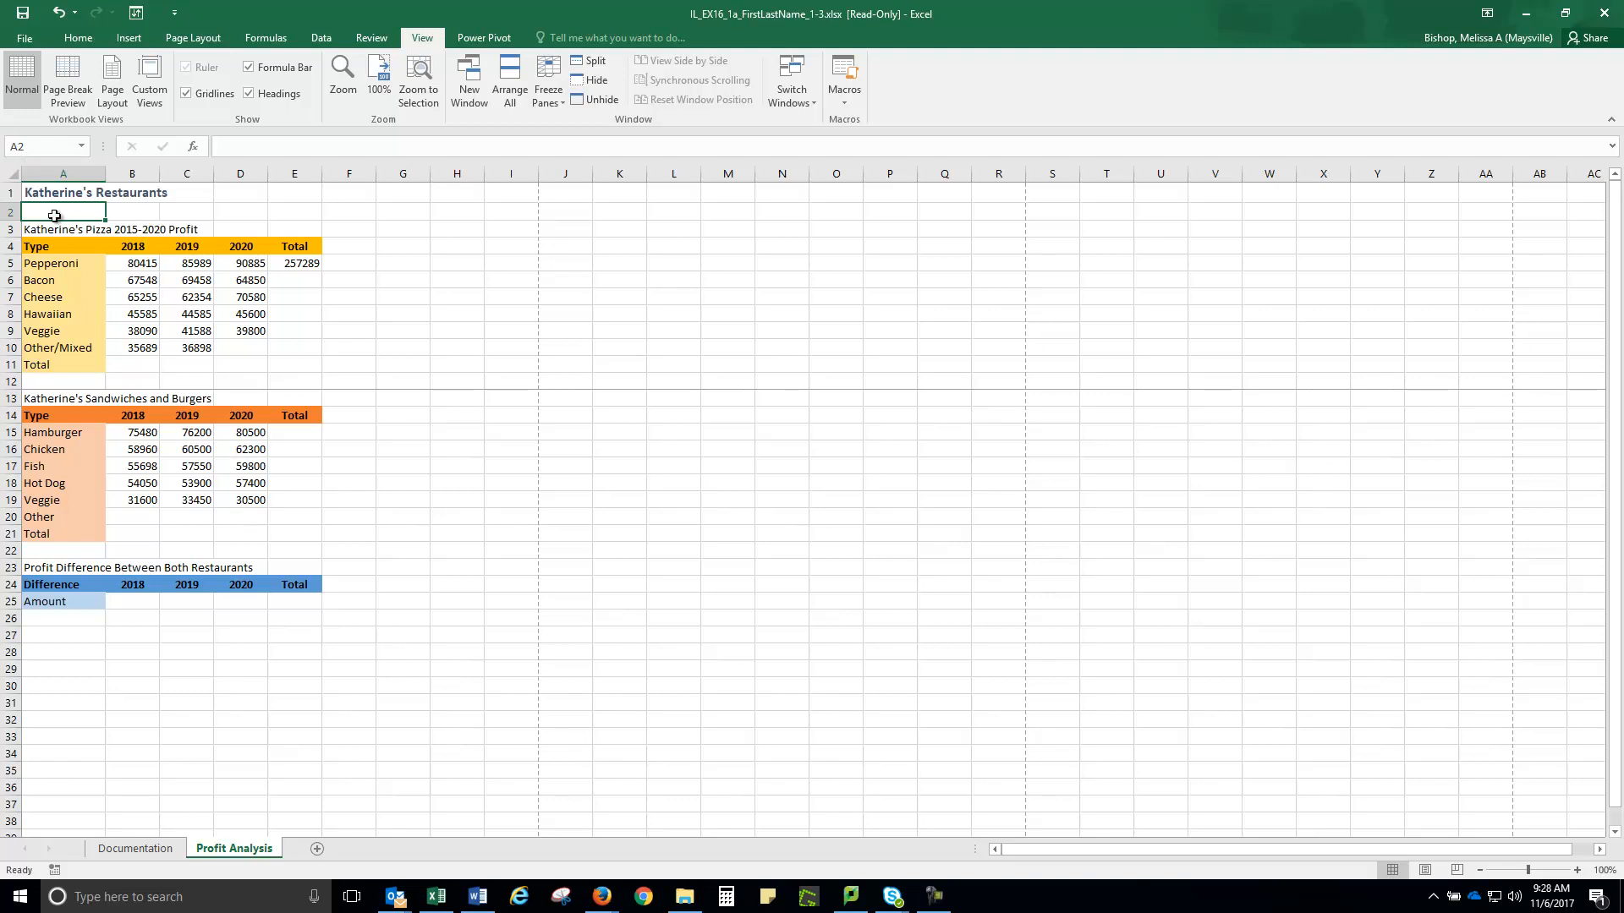
text(P)
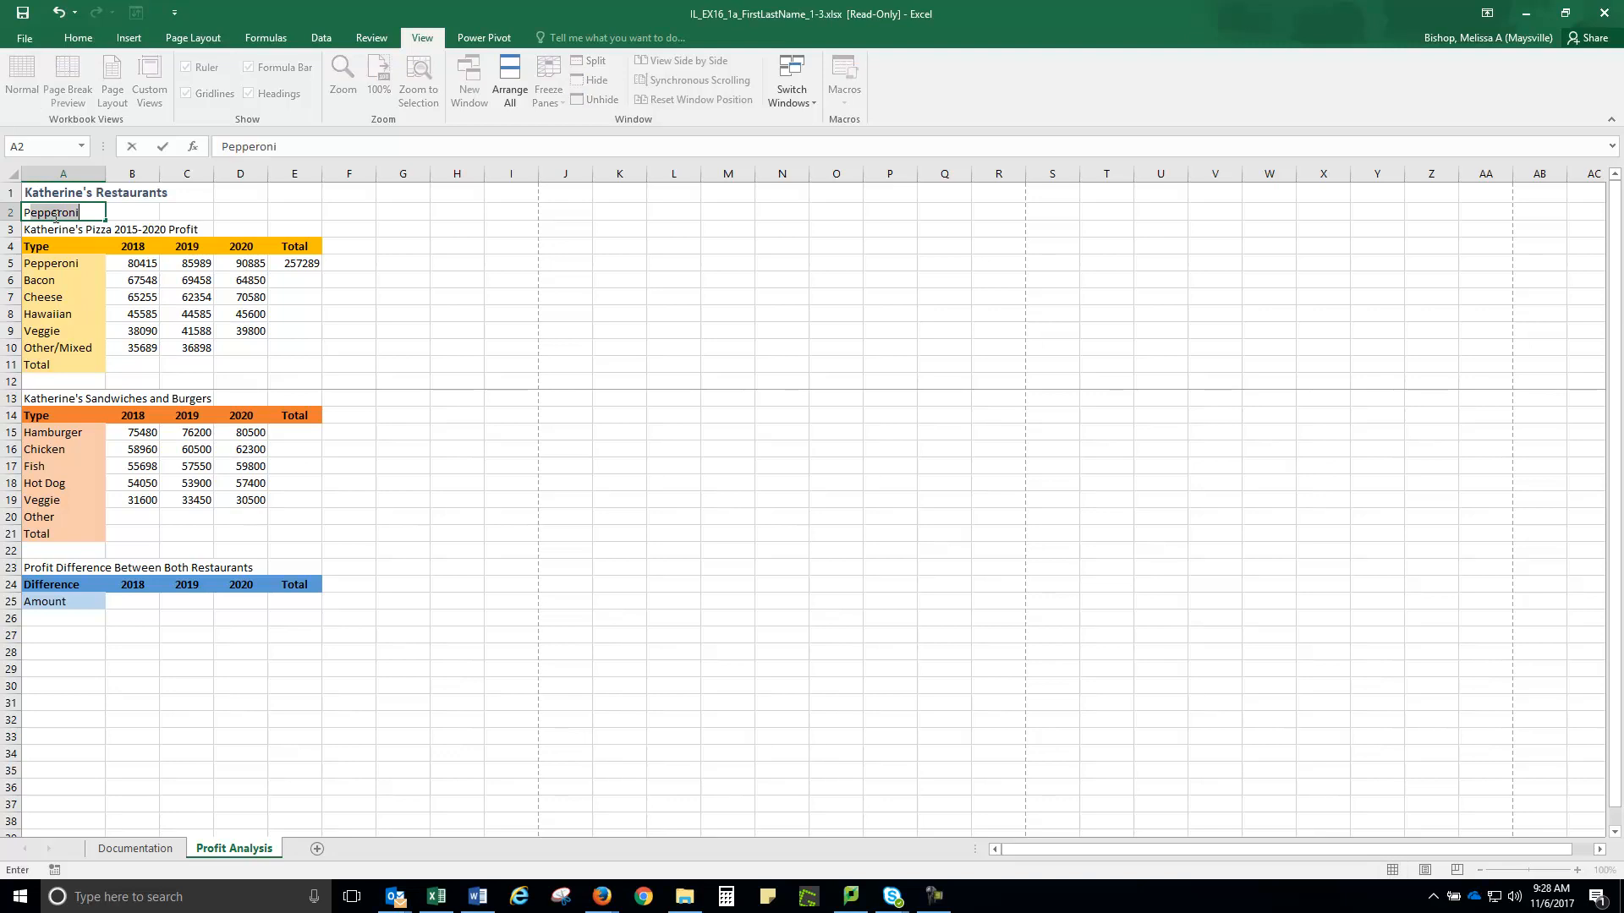
text(rofit Analysis)
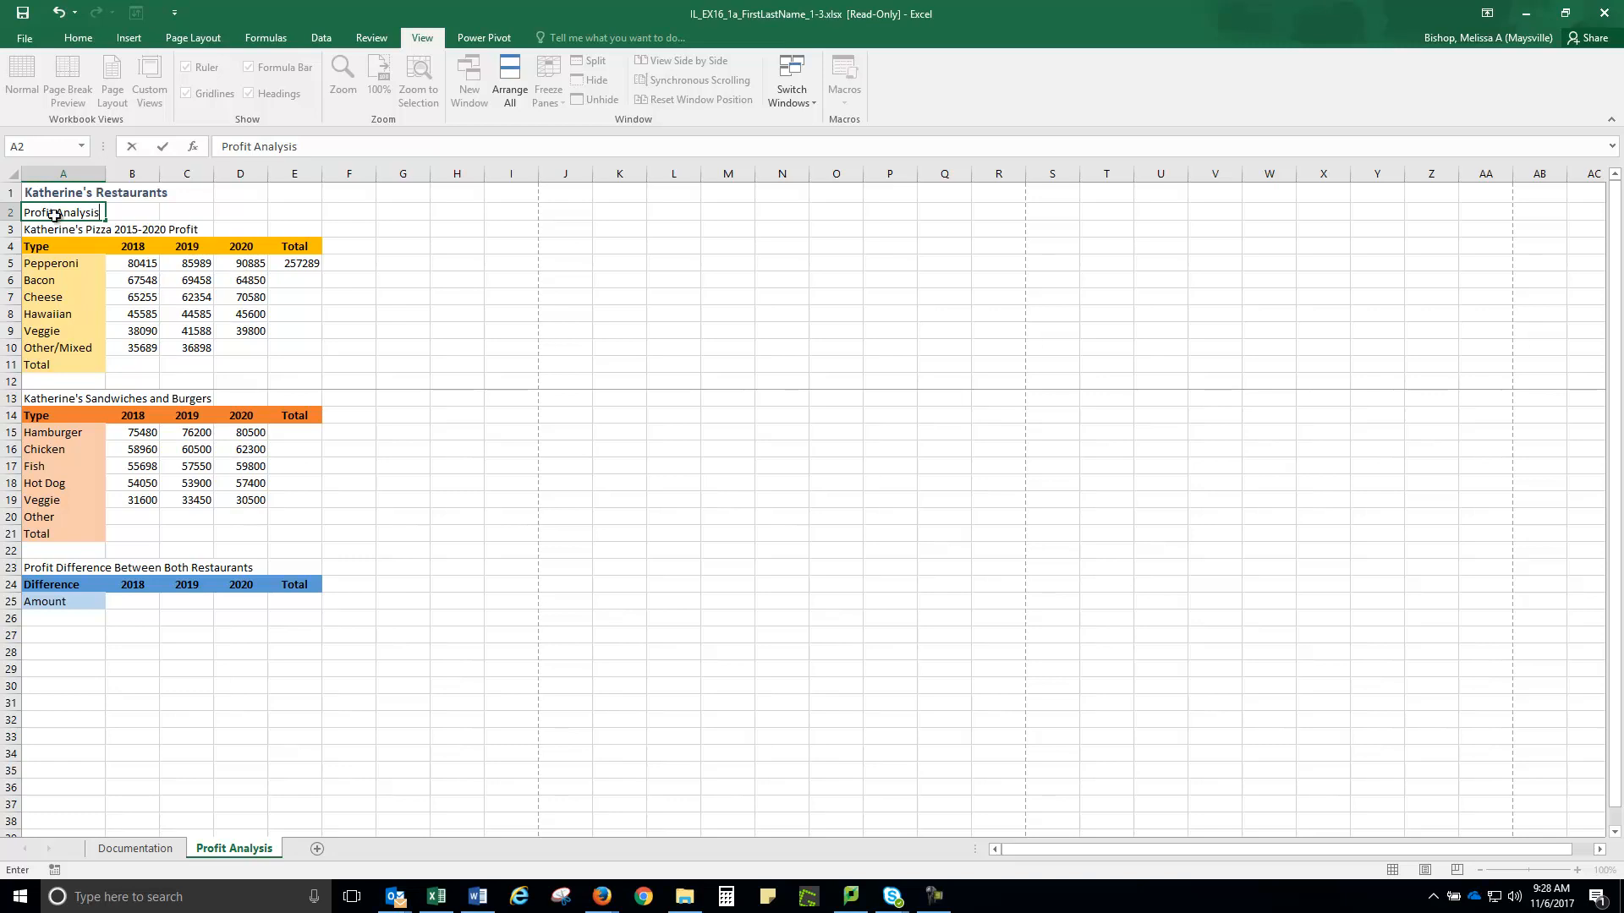
click(44, 230)
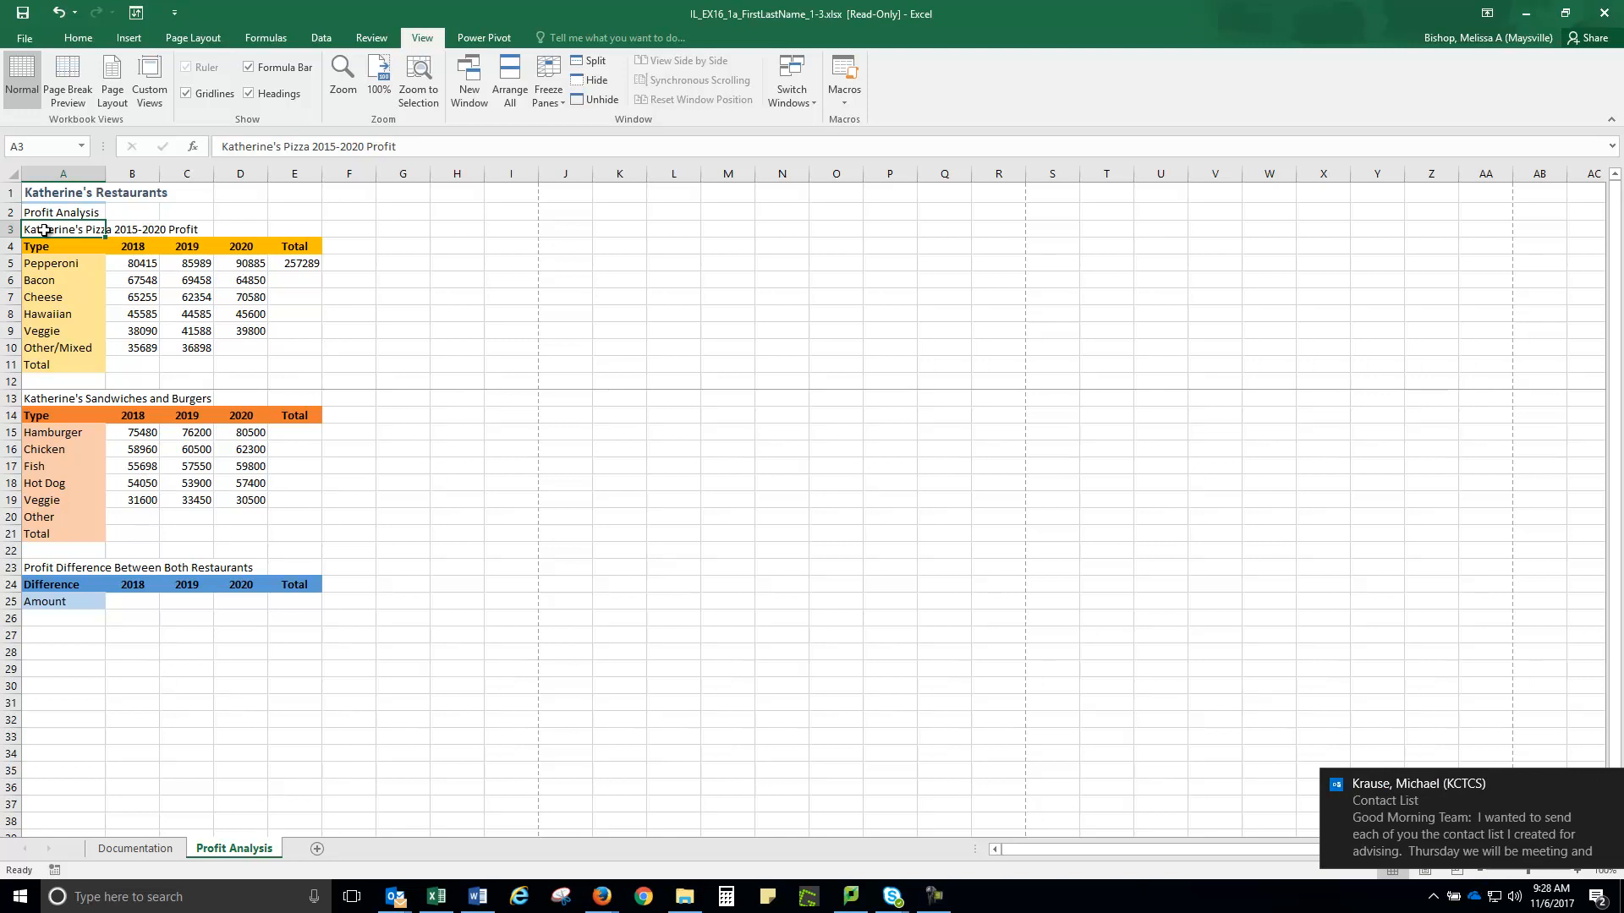
Change 2015 to 2018 so A3 reads 'Katherine's Pizza 2018-2020 Profit'
click(329, 146)
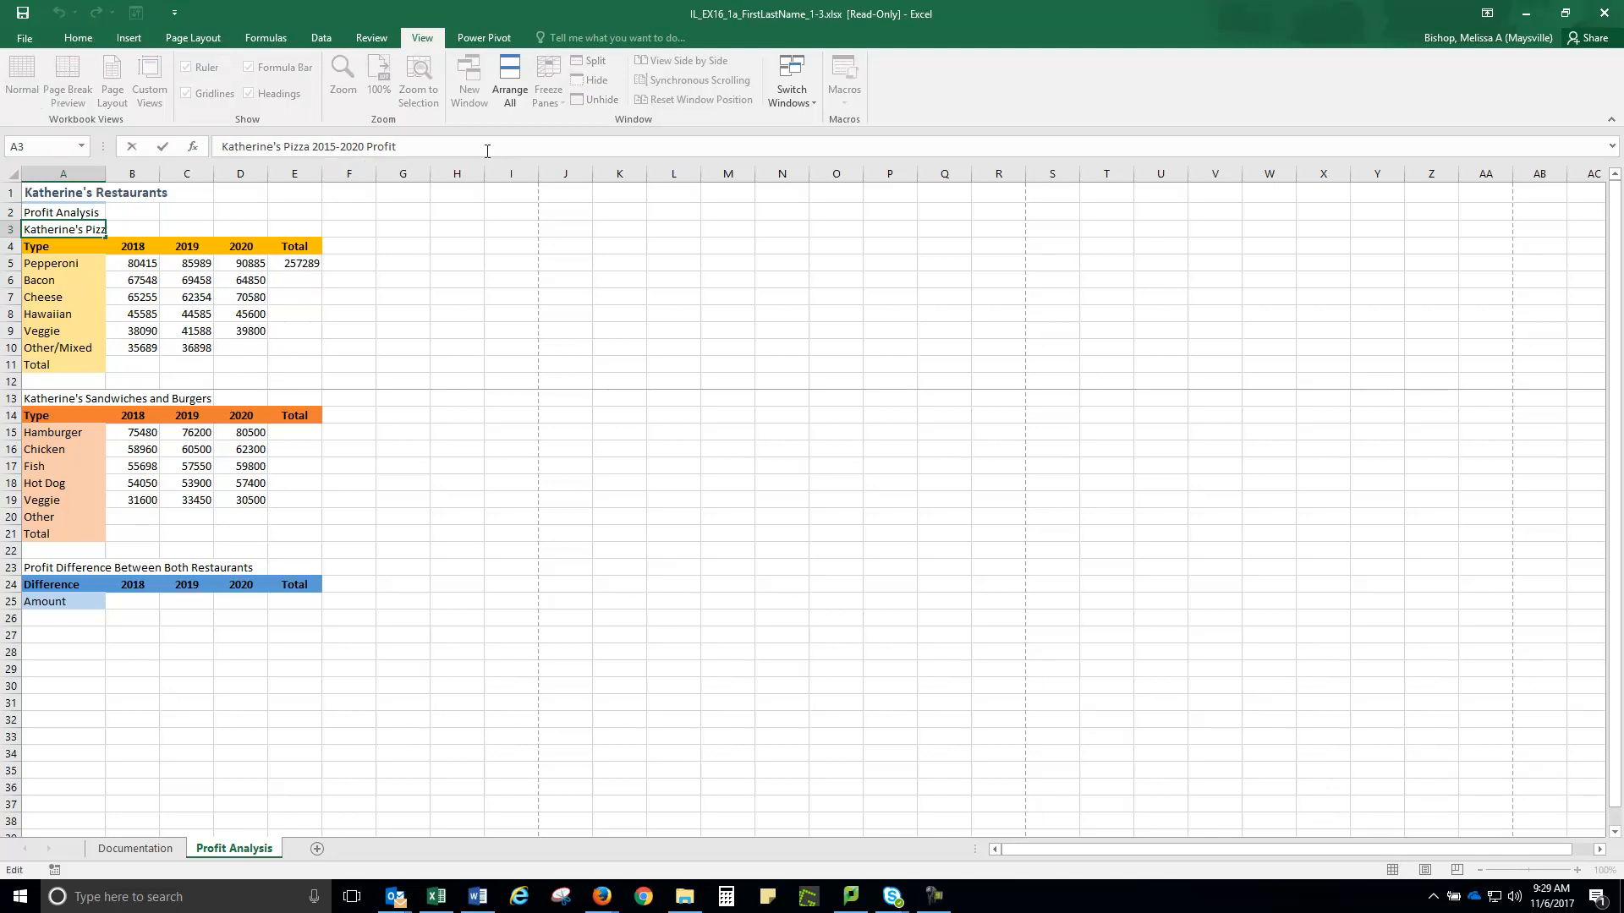
key(Delete)
text(8)
click(51, 226)
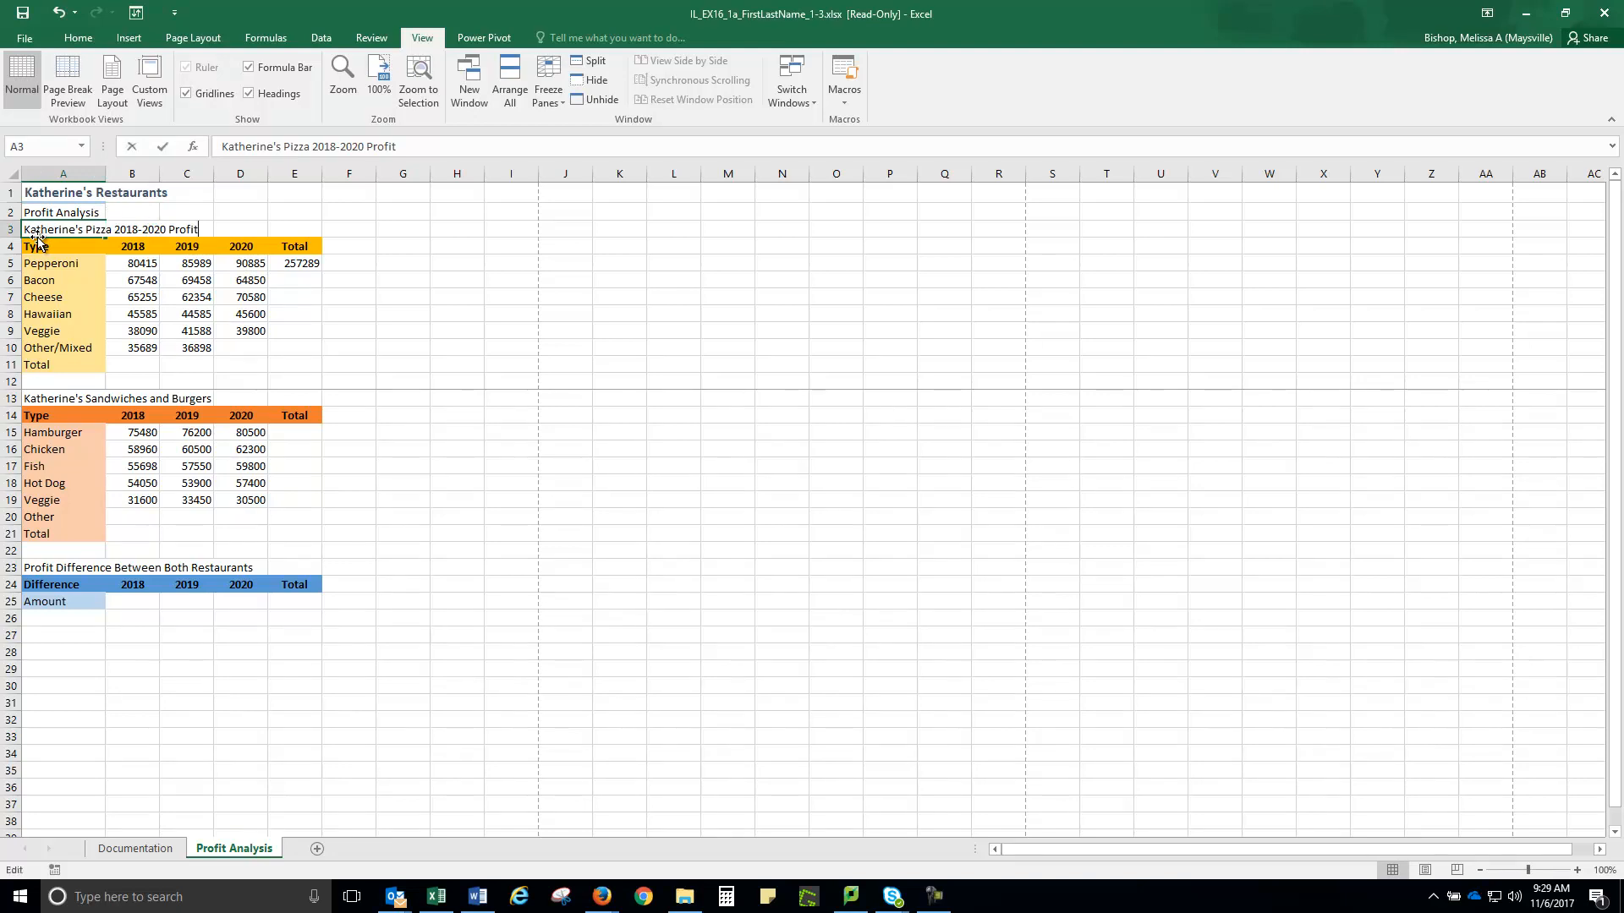
key(F2)
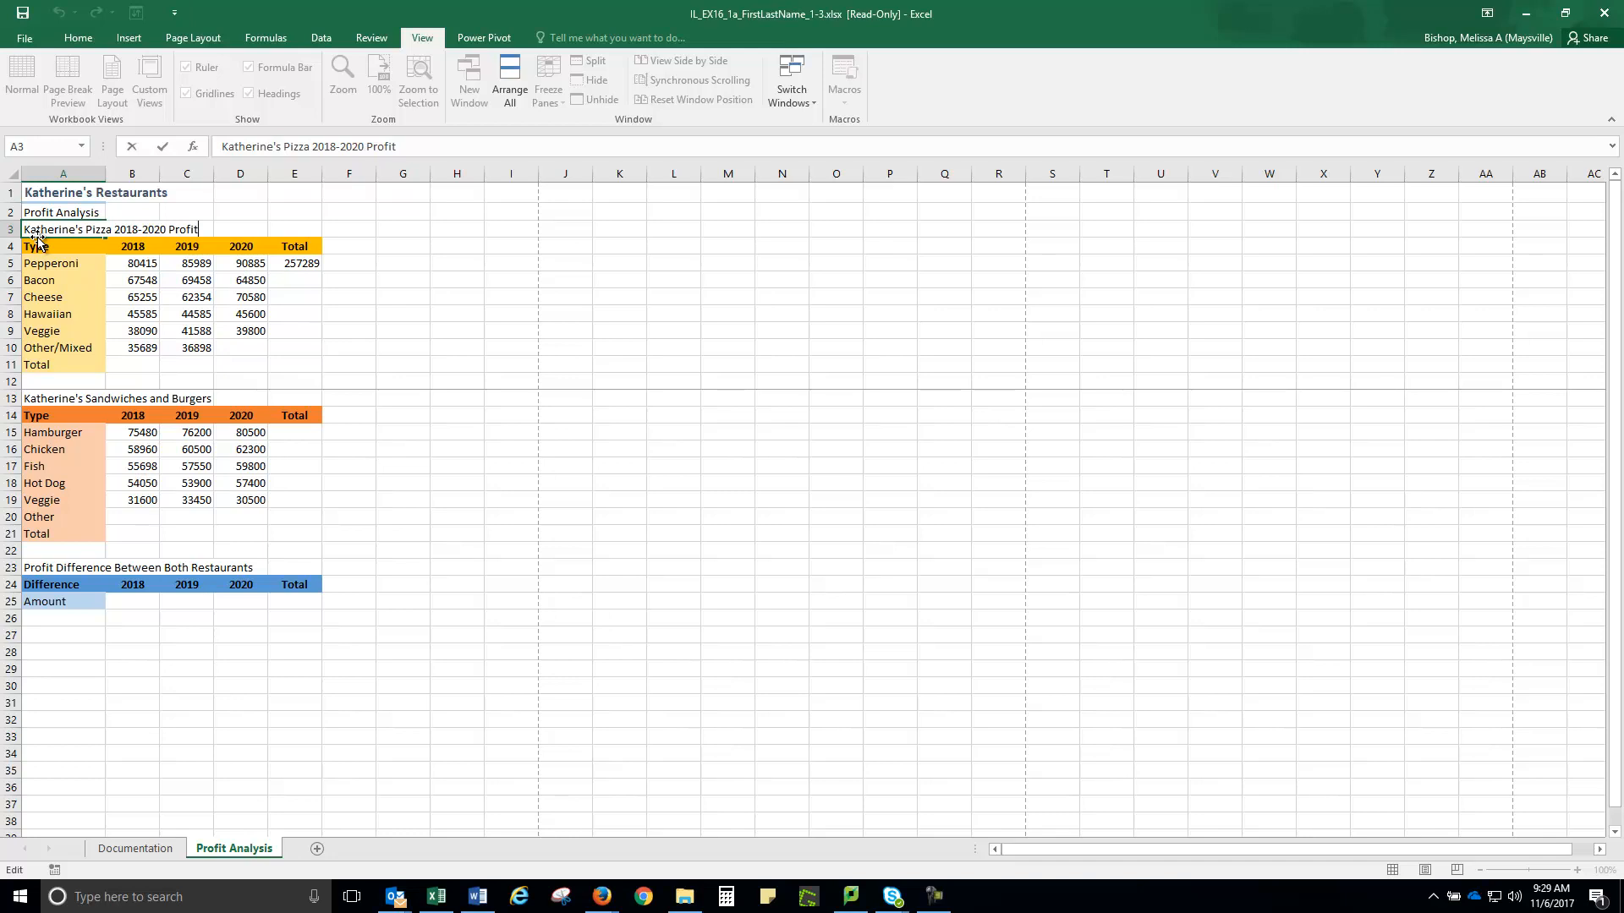
Enter 38900 as the Other/Mixed 2020 profit in cell D10
click(236, 348)
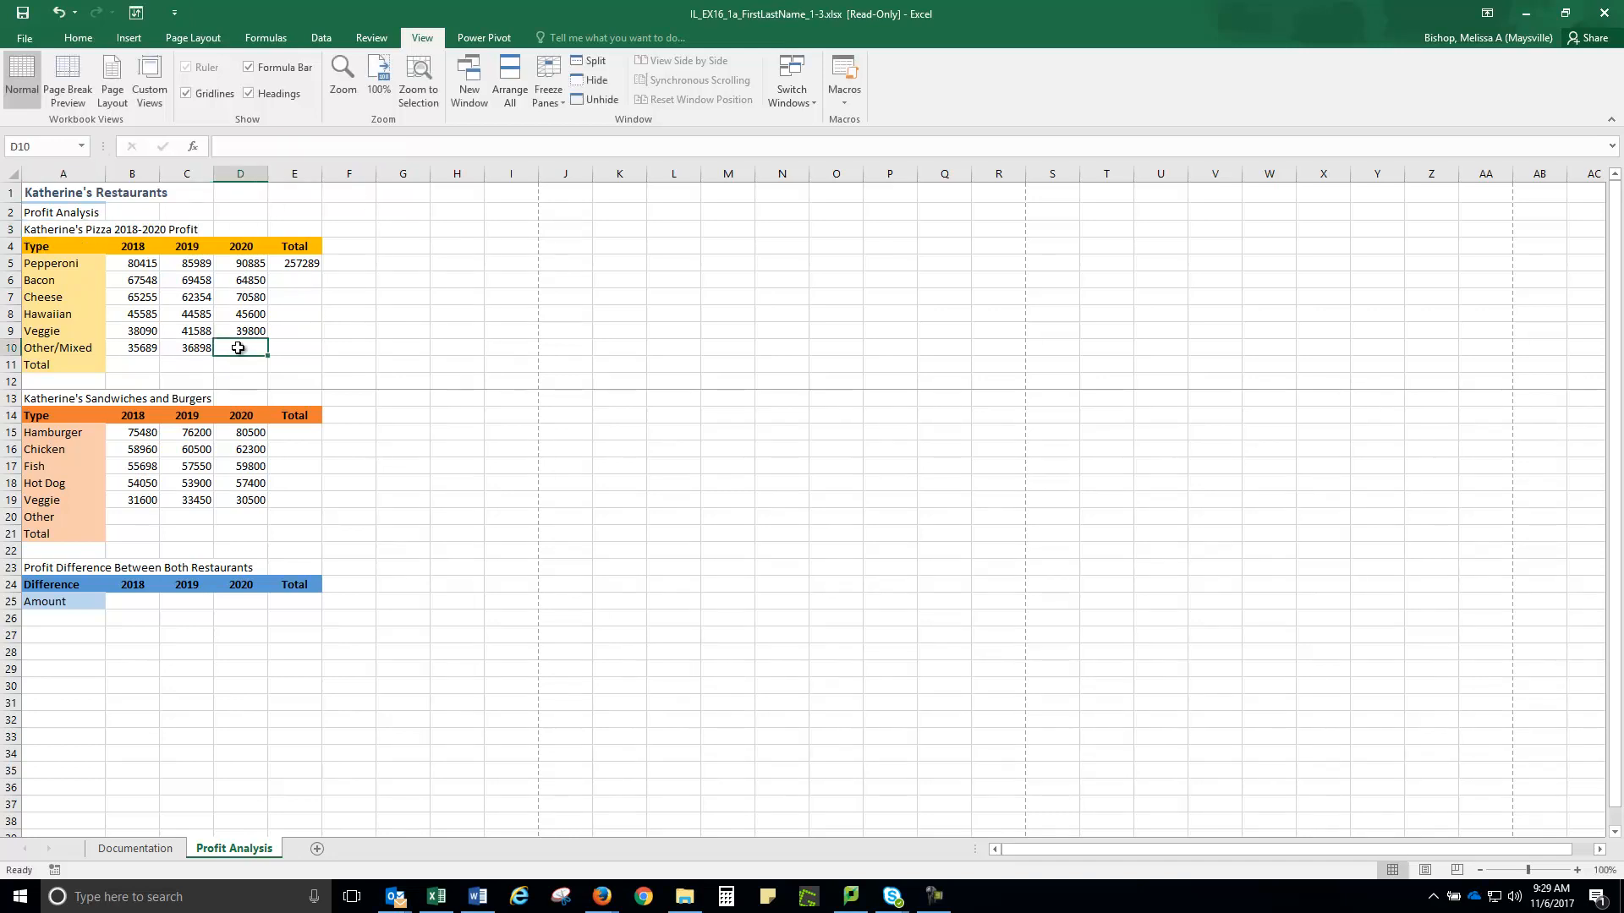
text(3)
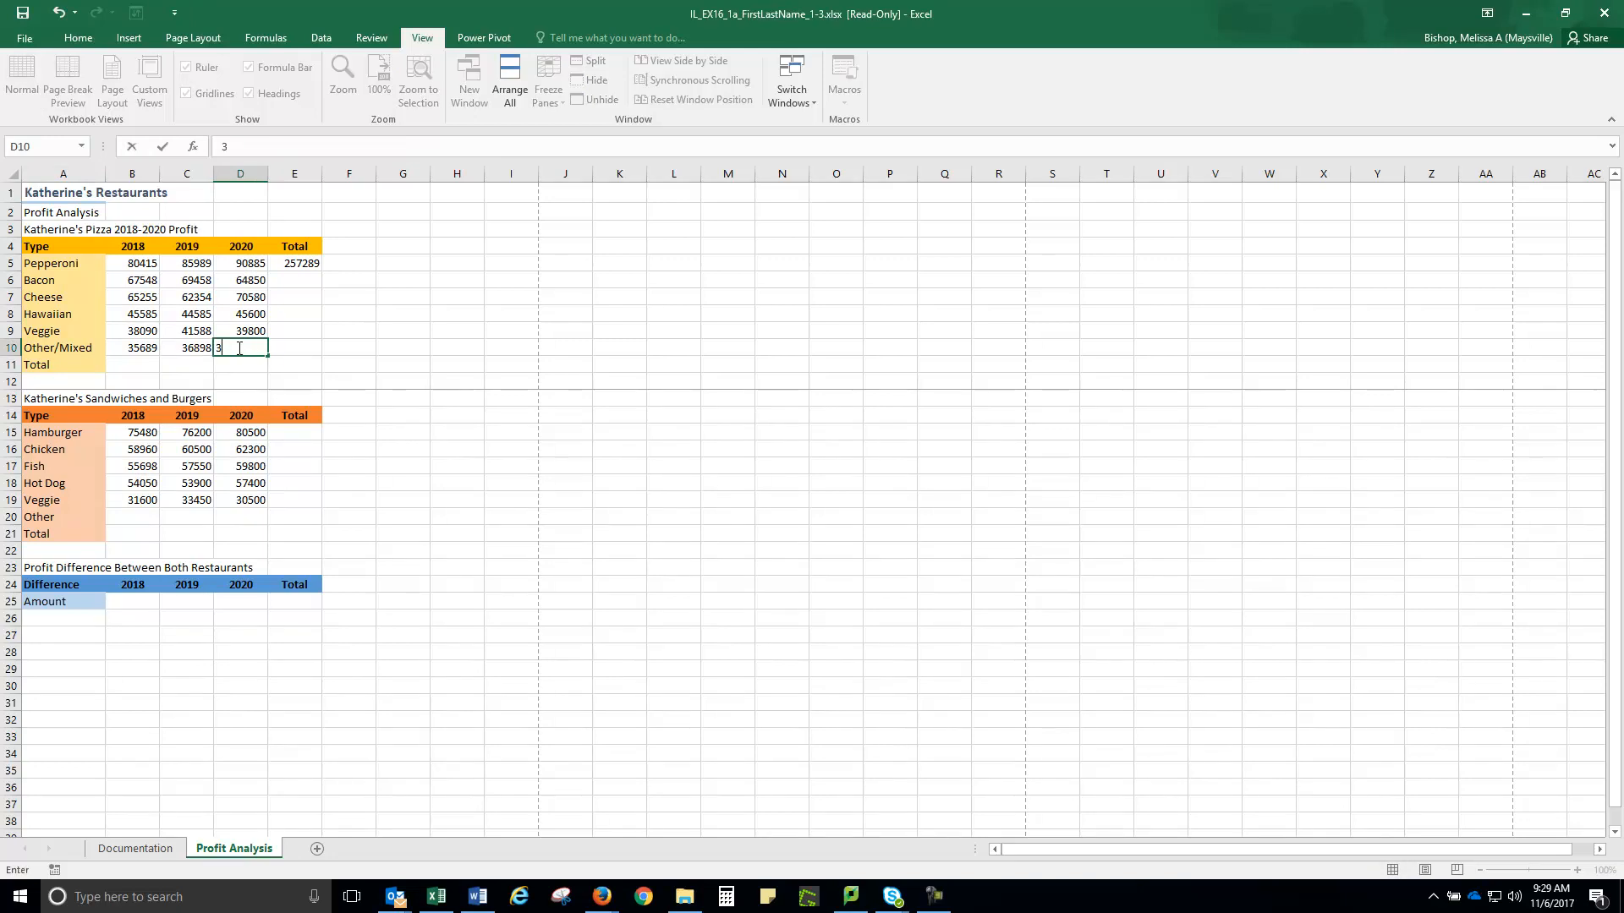
text(8900)
click(296, 262)
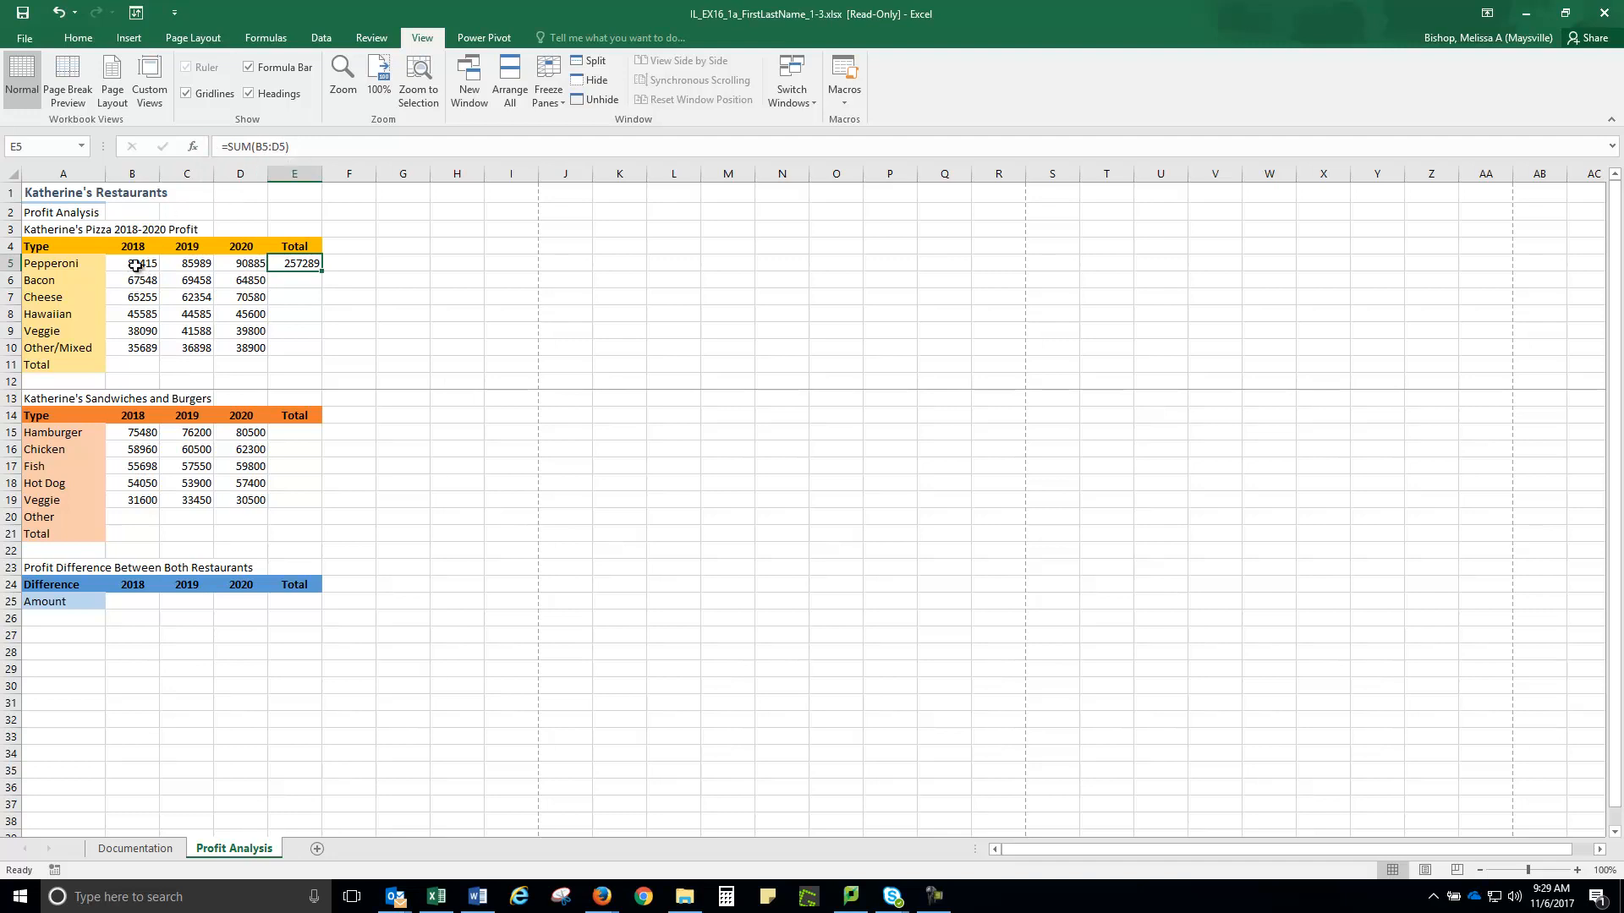
Copy the Pepperoni SUM total in E5 down through E10
drag(134, 267, 232, 264)
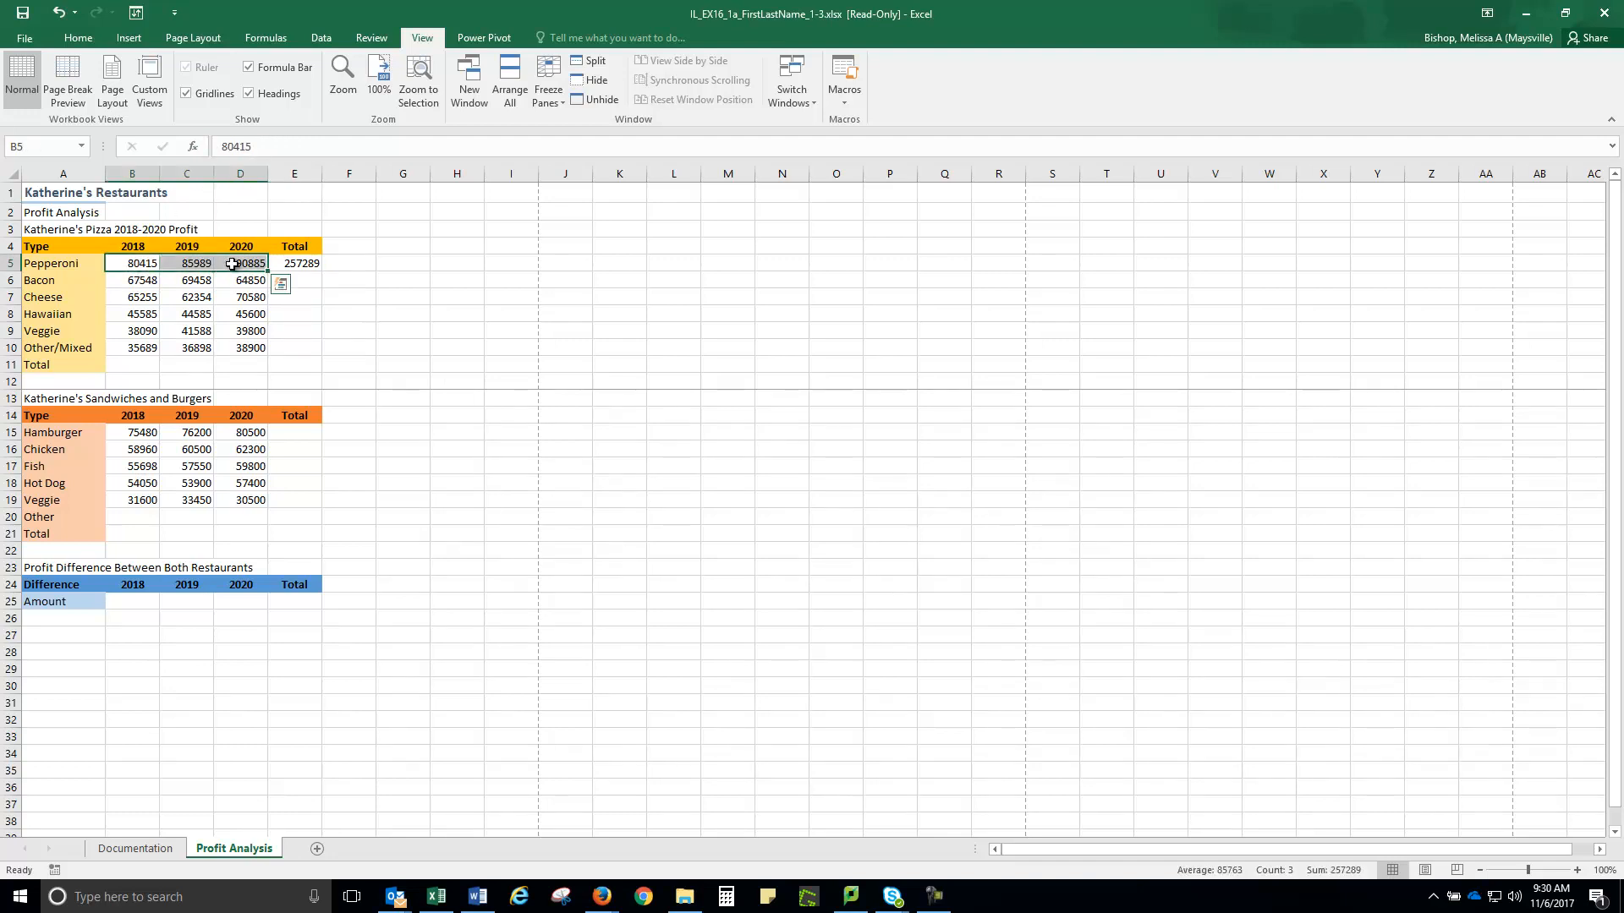
click(298, 264)
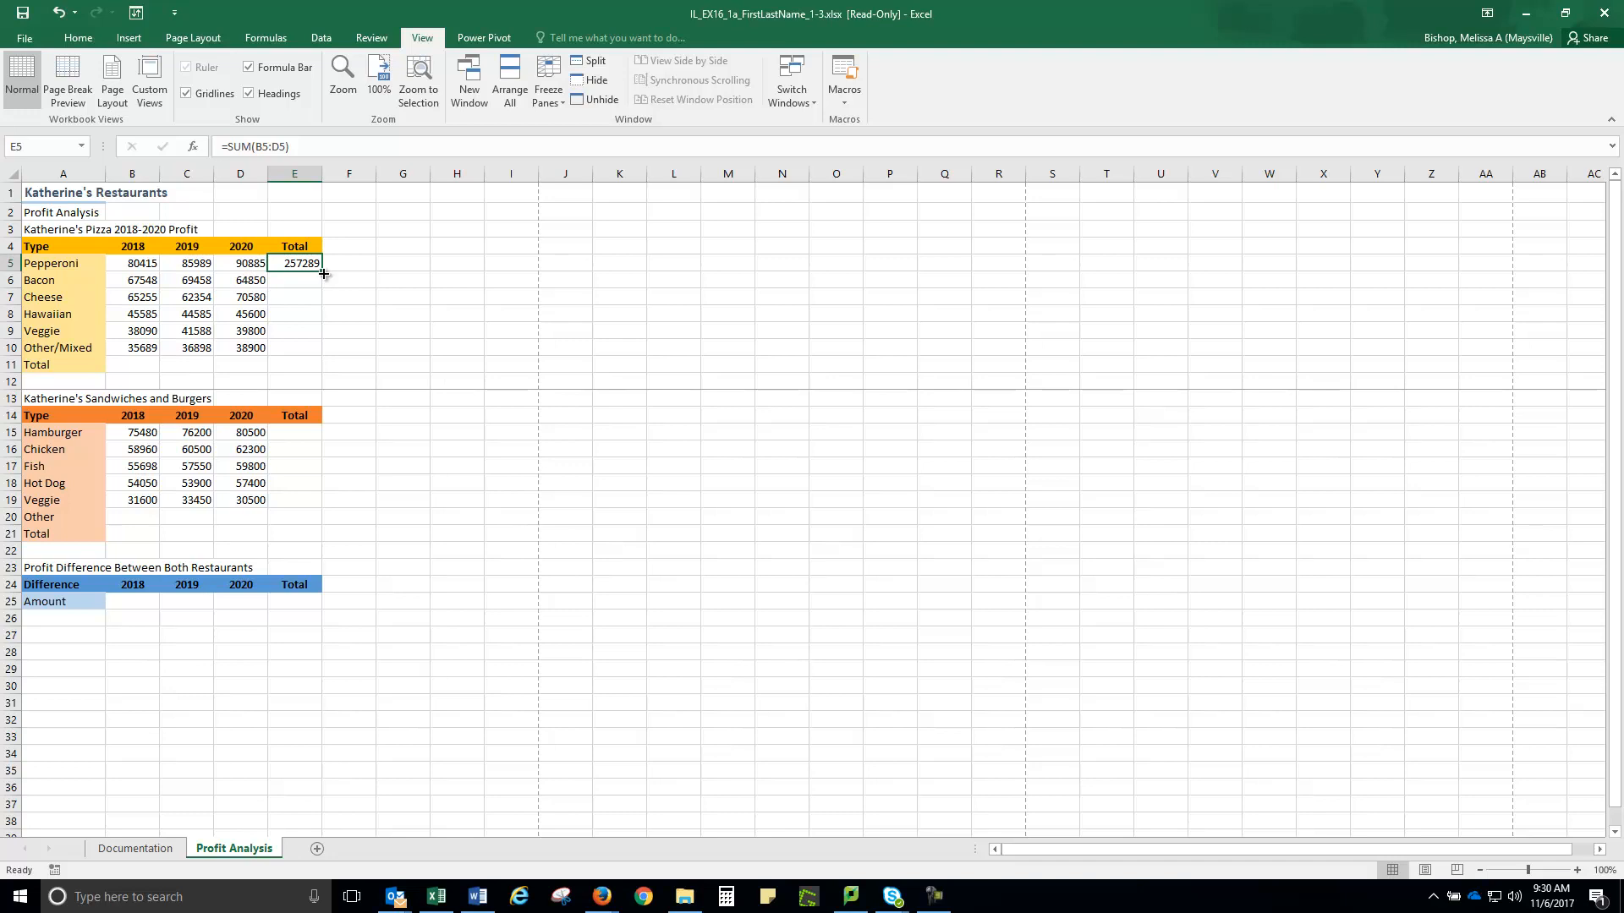
drag(323, 271, 321, 356)
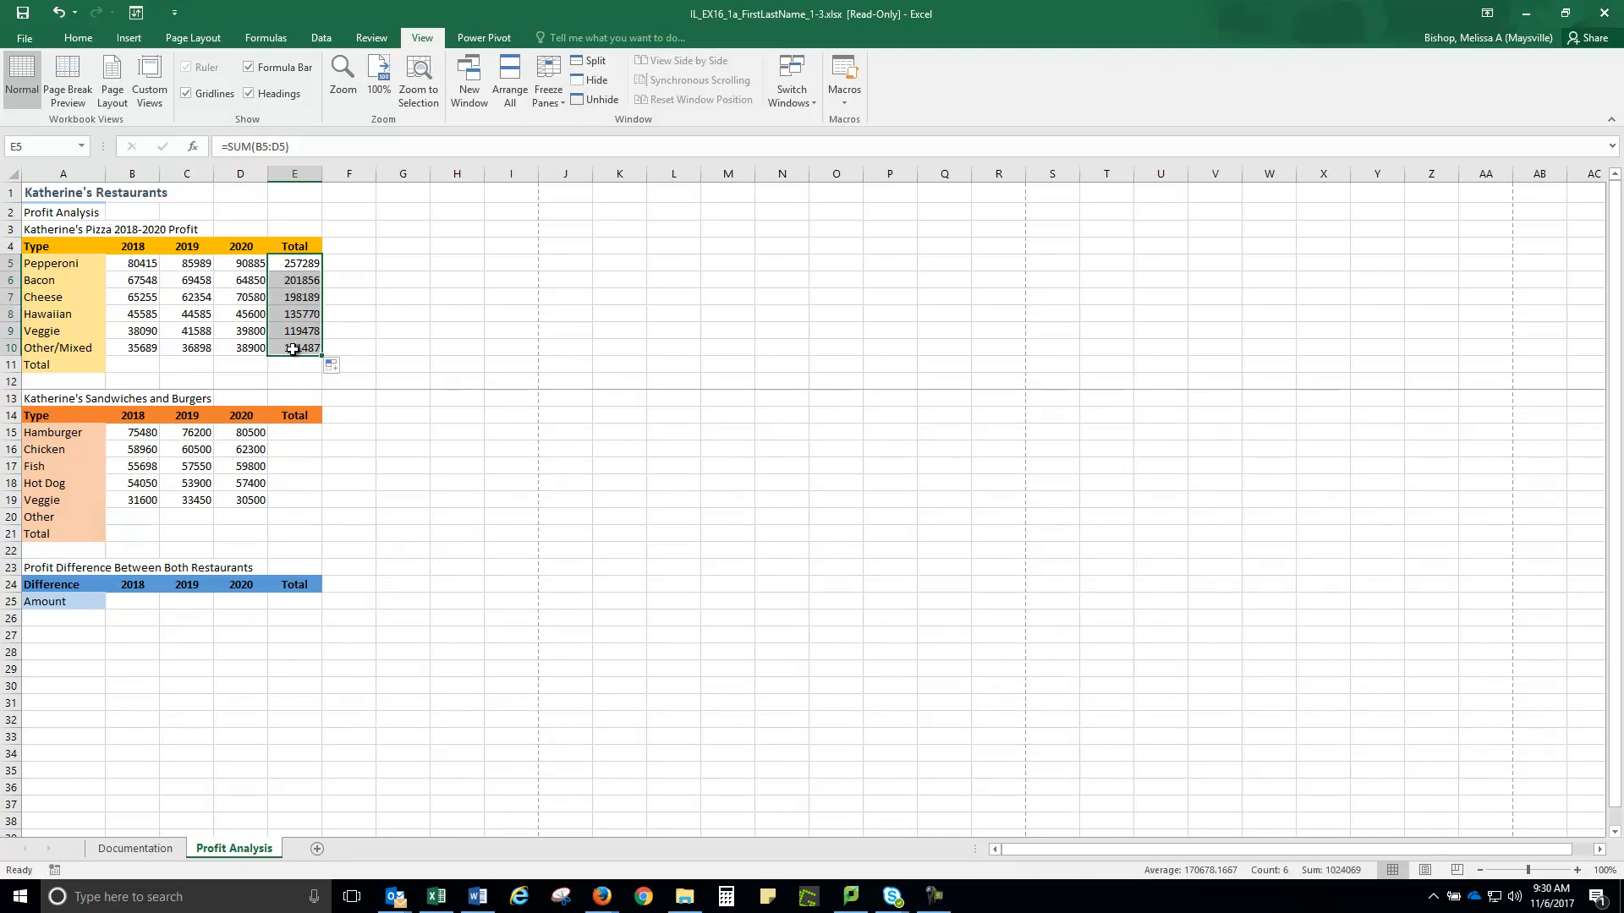
click(295, 348)
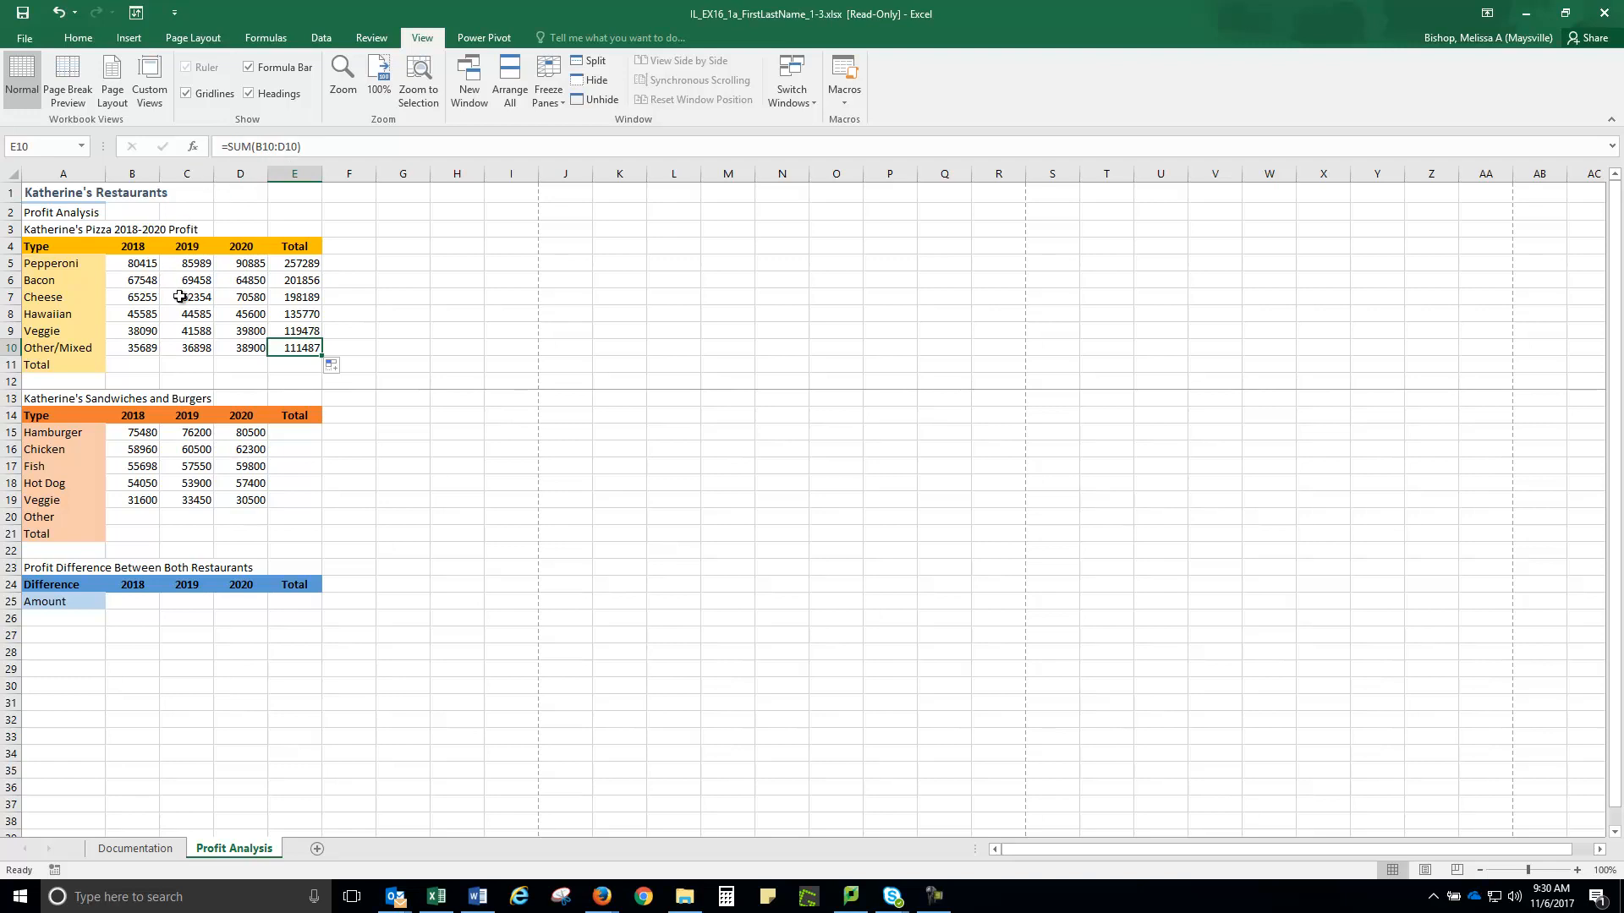
Verify the Other/Mixed (111487) and Veggie totals against the status-bar sum of their yearly values
click(133, 347)
drag(133, 347, 241, 347)
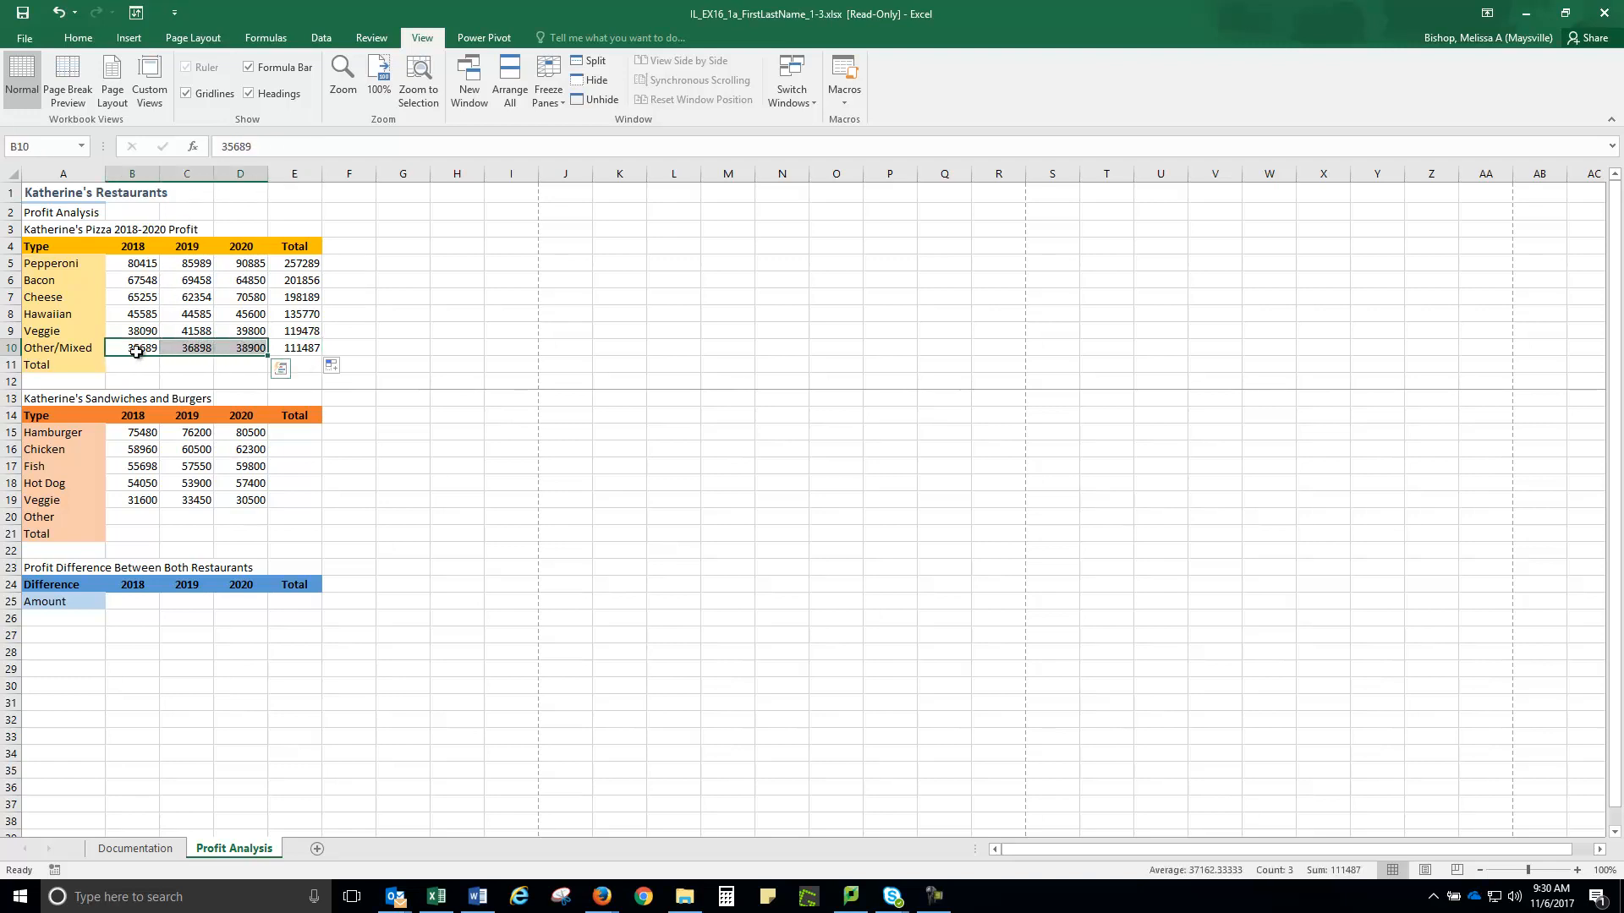
click(302, 348)
click(154, 331)
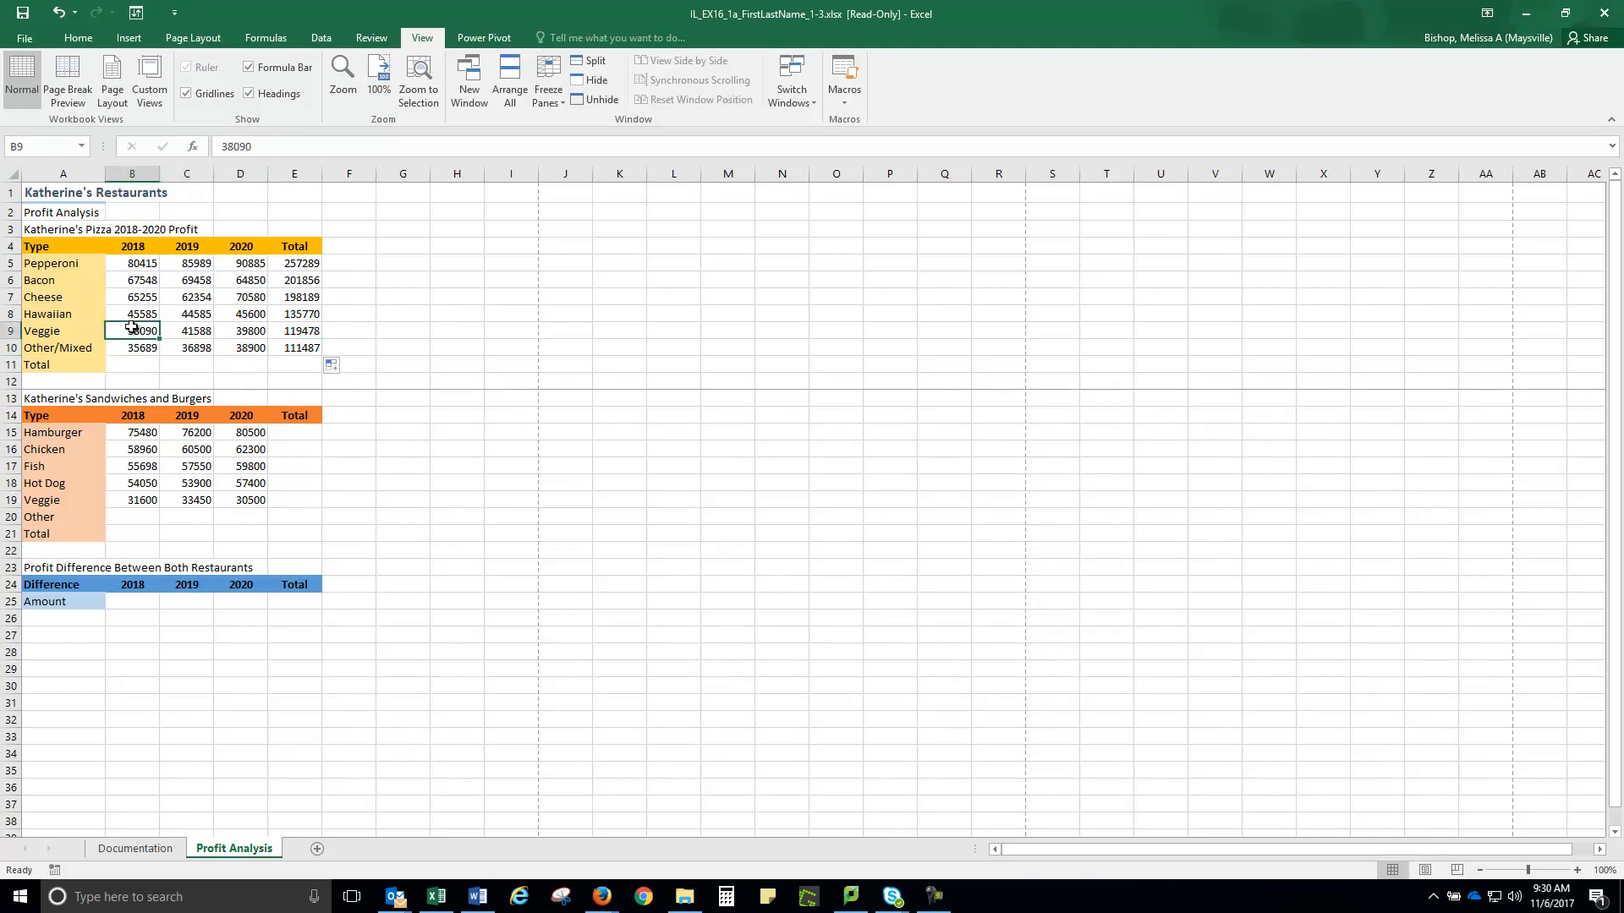
drag(158, 330, 234, 330)
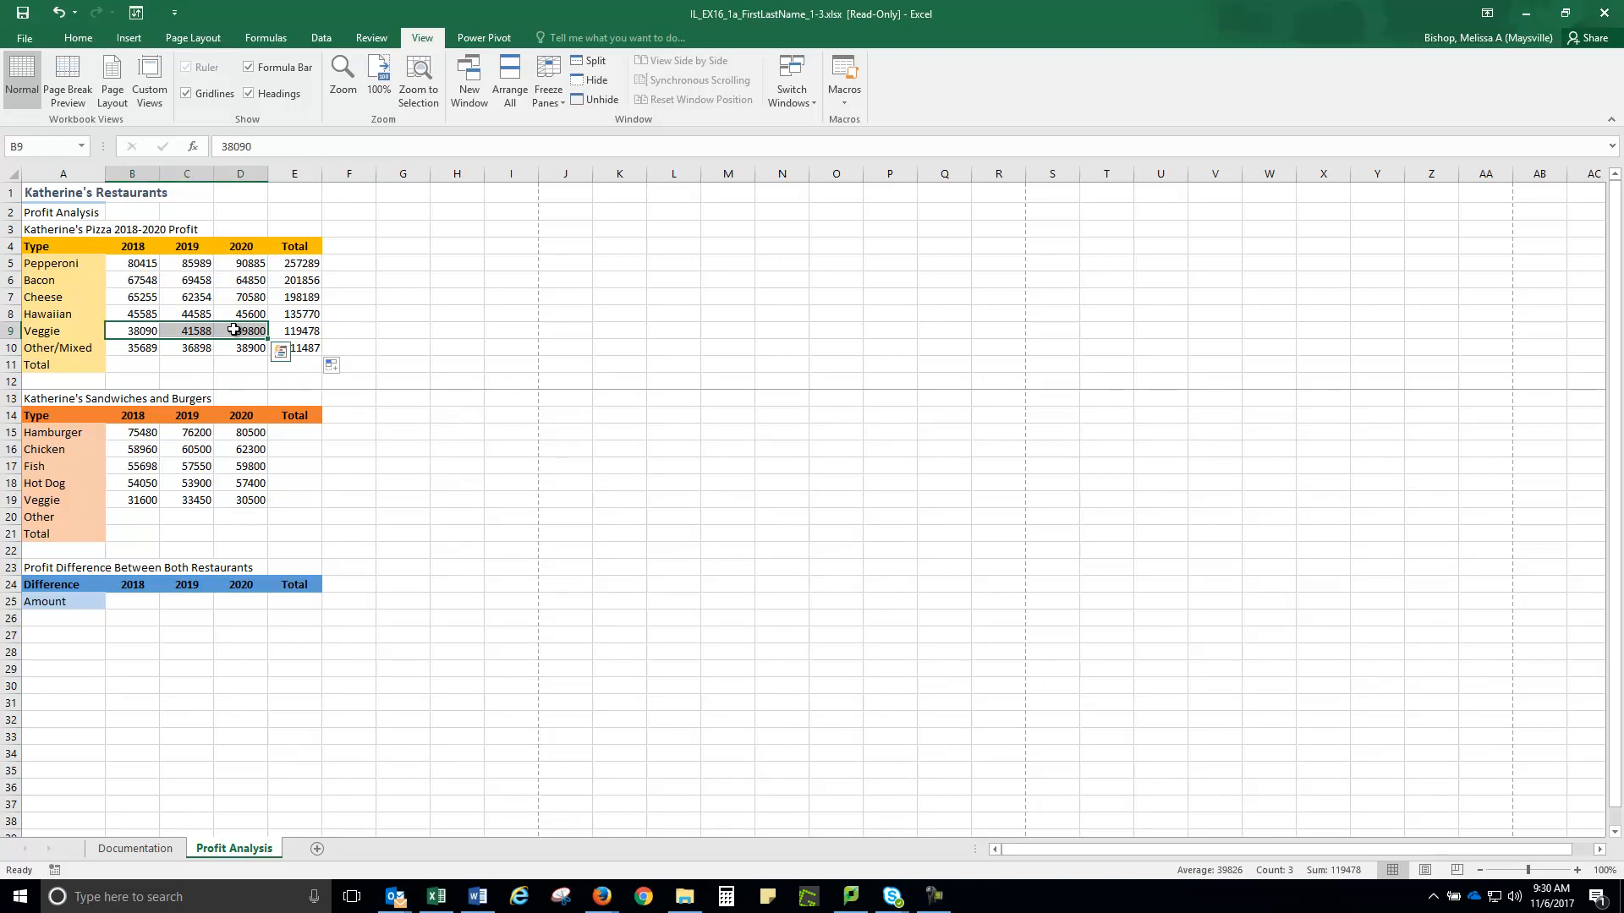
click(301, 332)
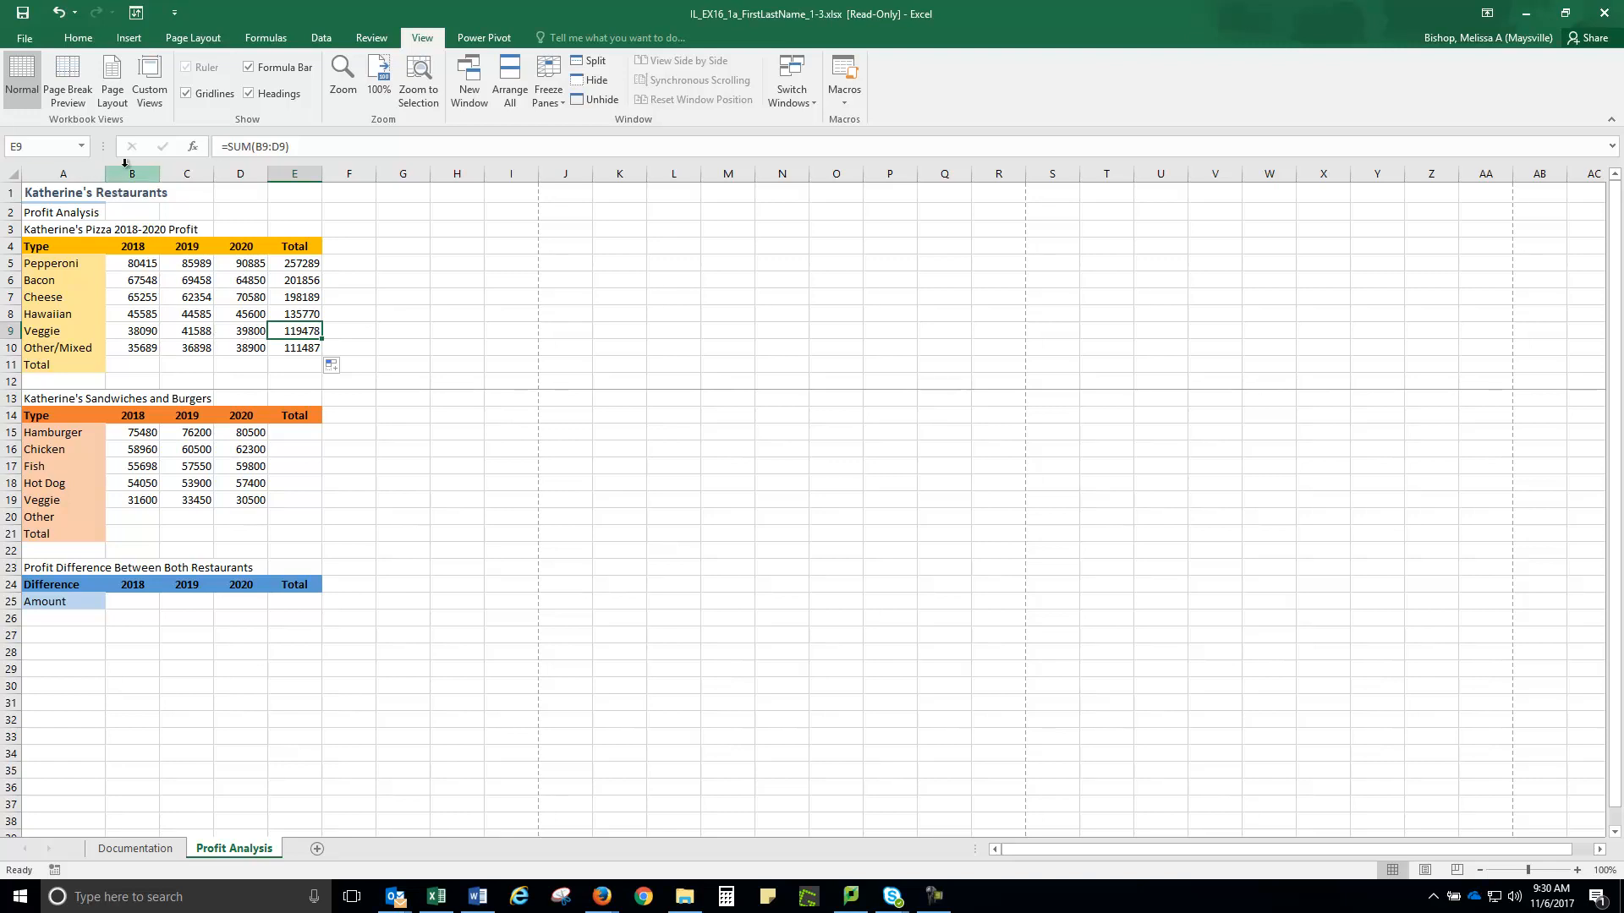
click(128, 362)
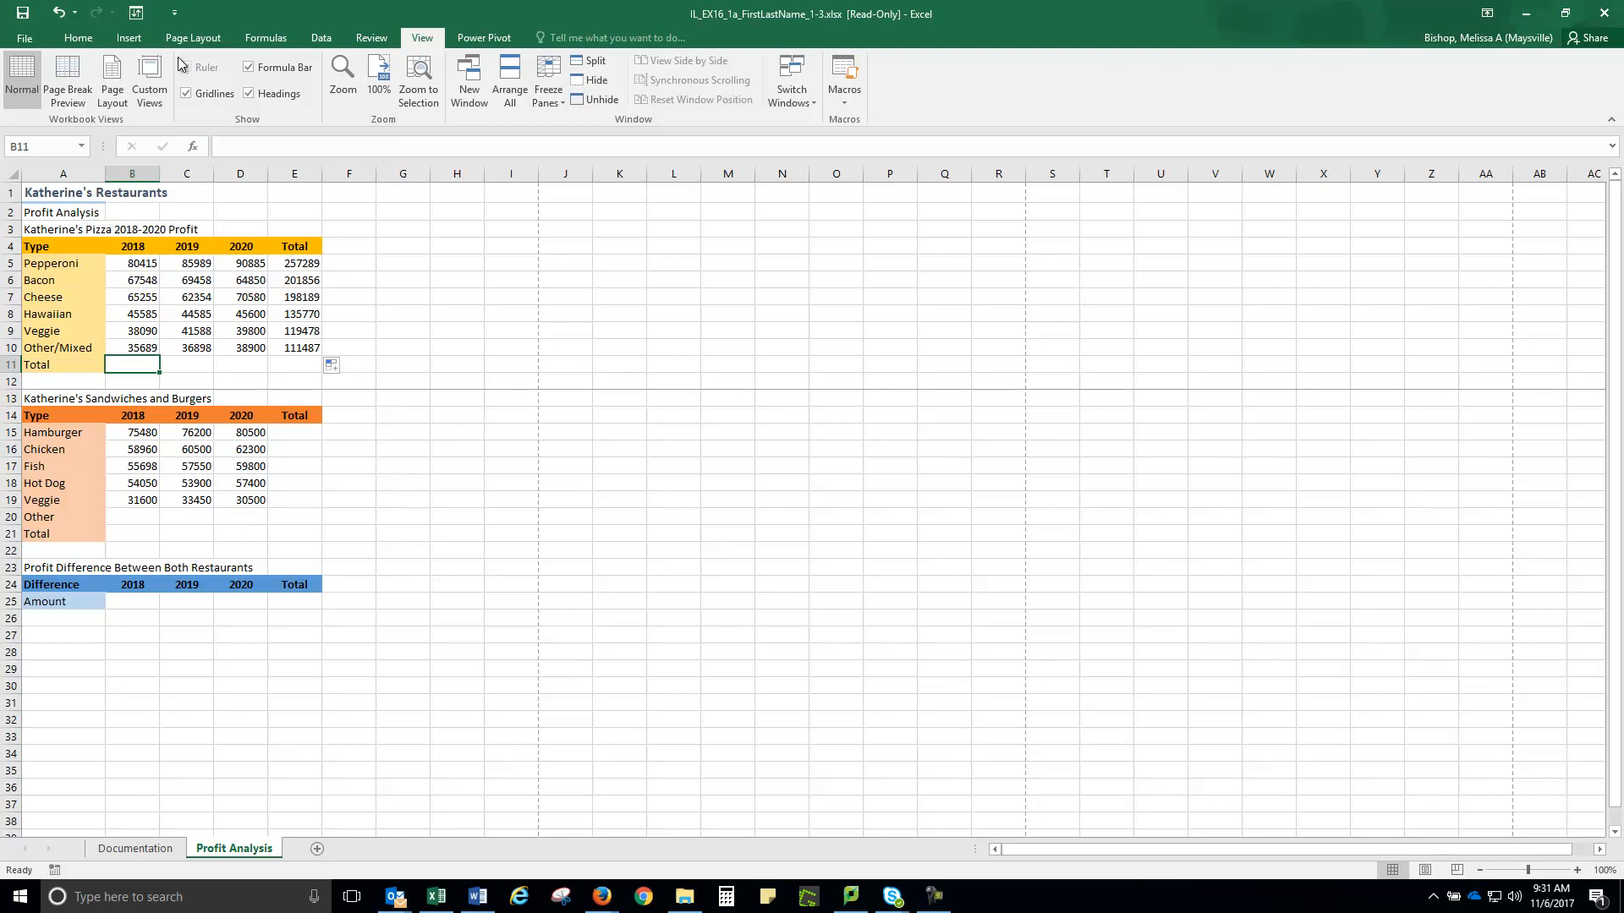
AutoSum B5:B10 into B11 for a 2018 pizza total of 332582
click(76, 37)
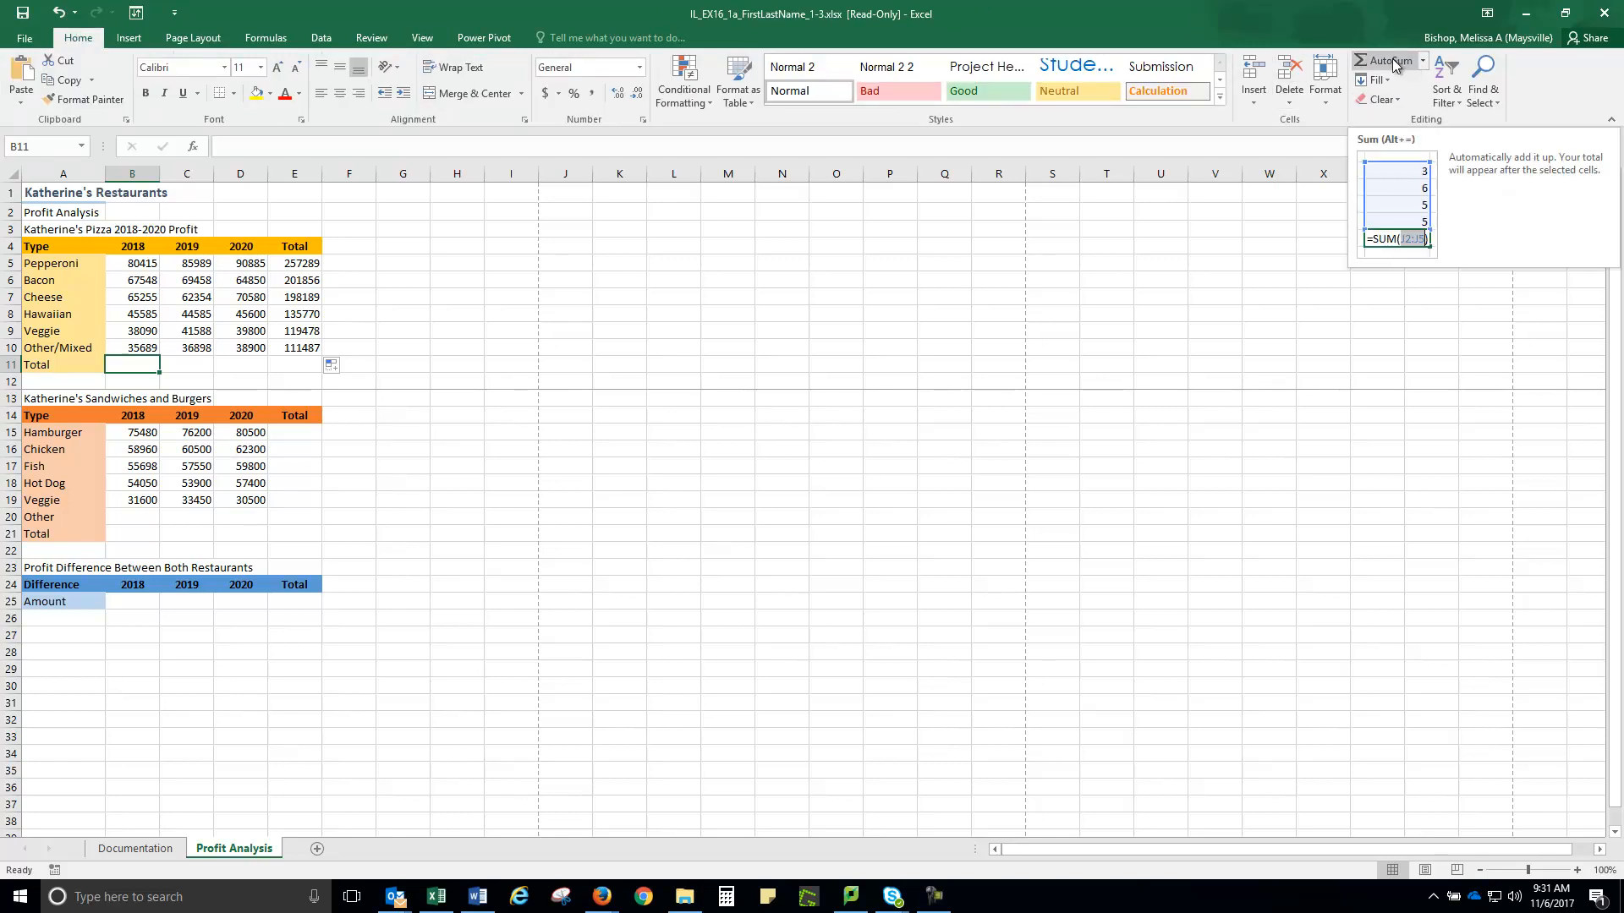
click(1424, 61)
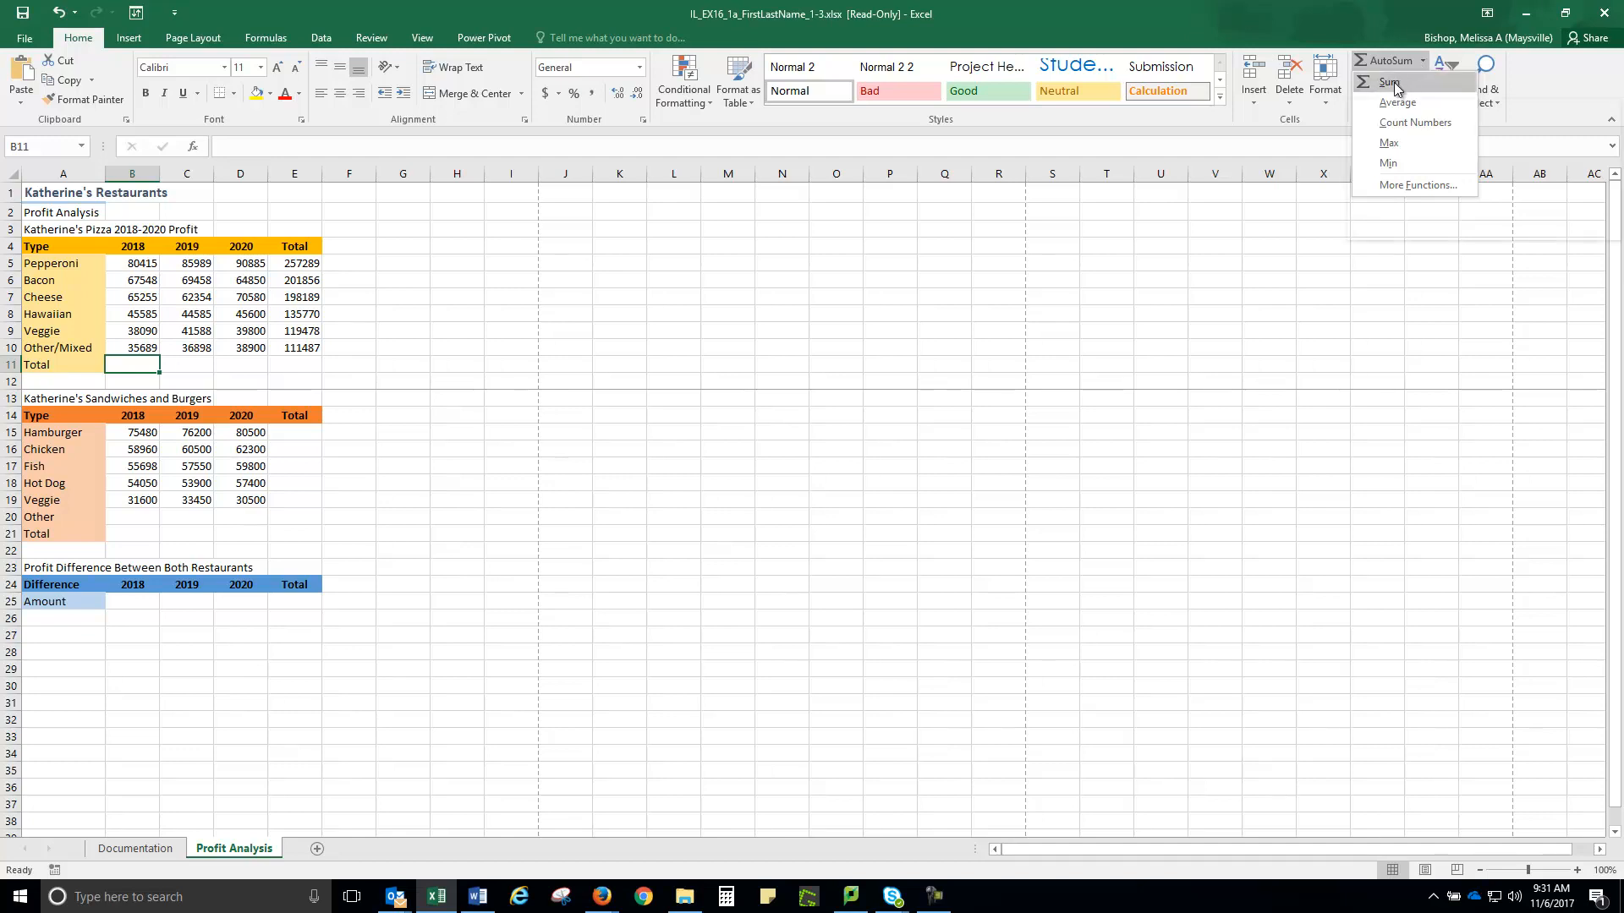
click(1393, 83)
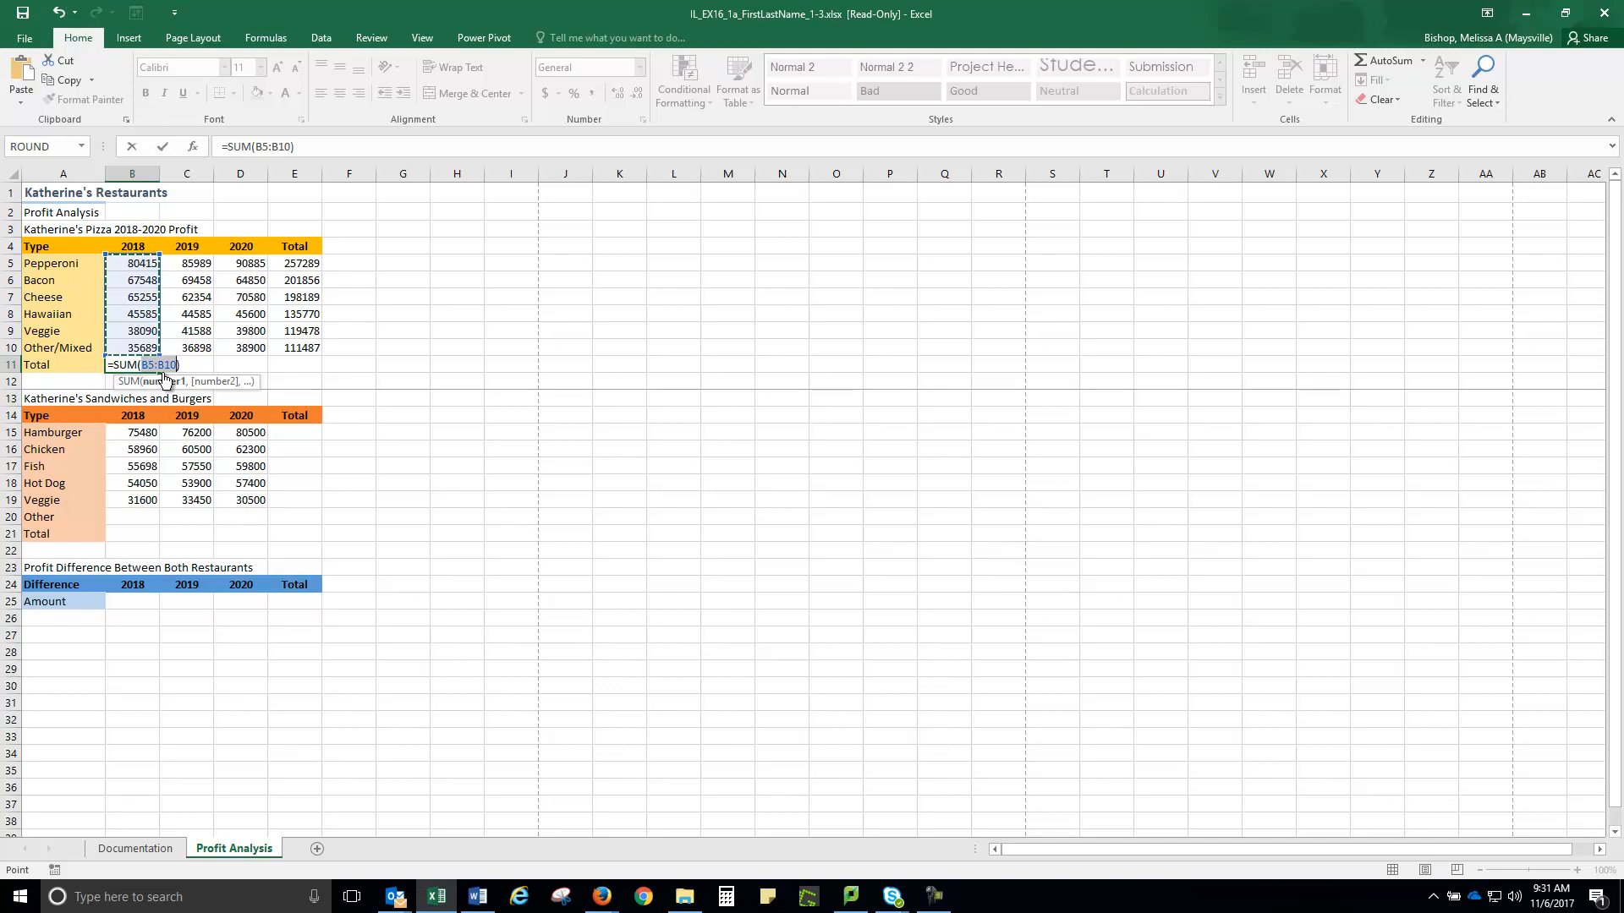
click(165, 148)
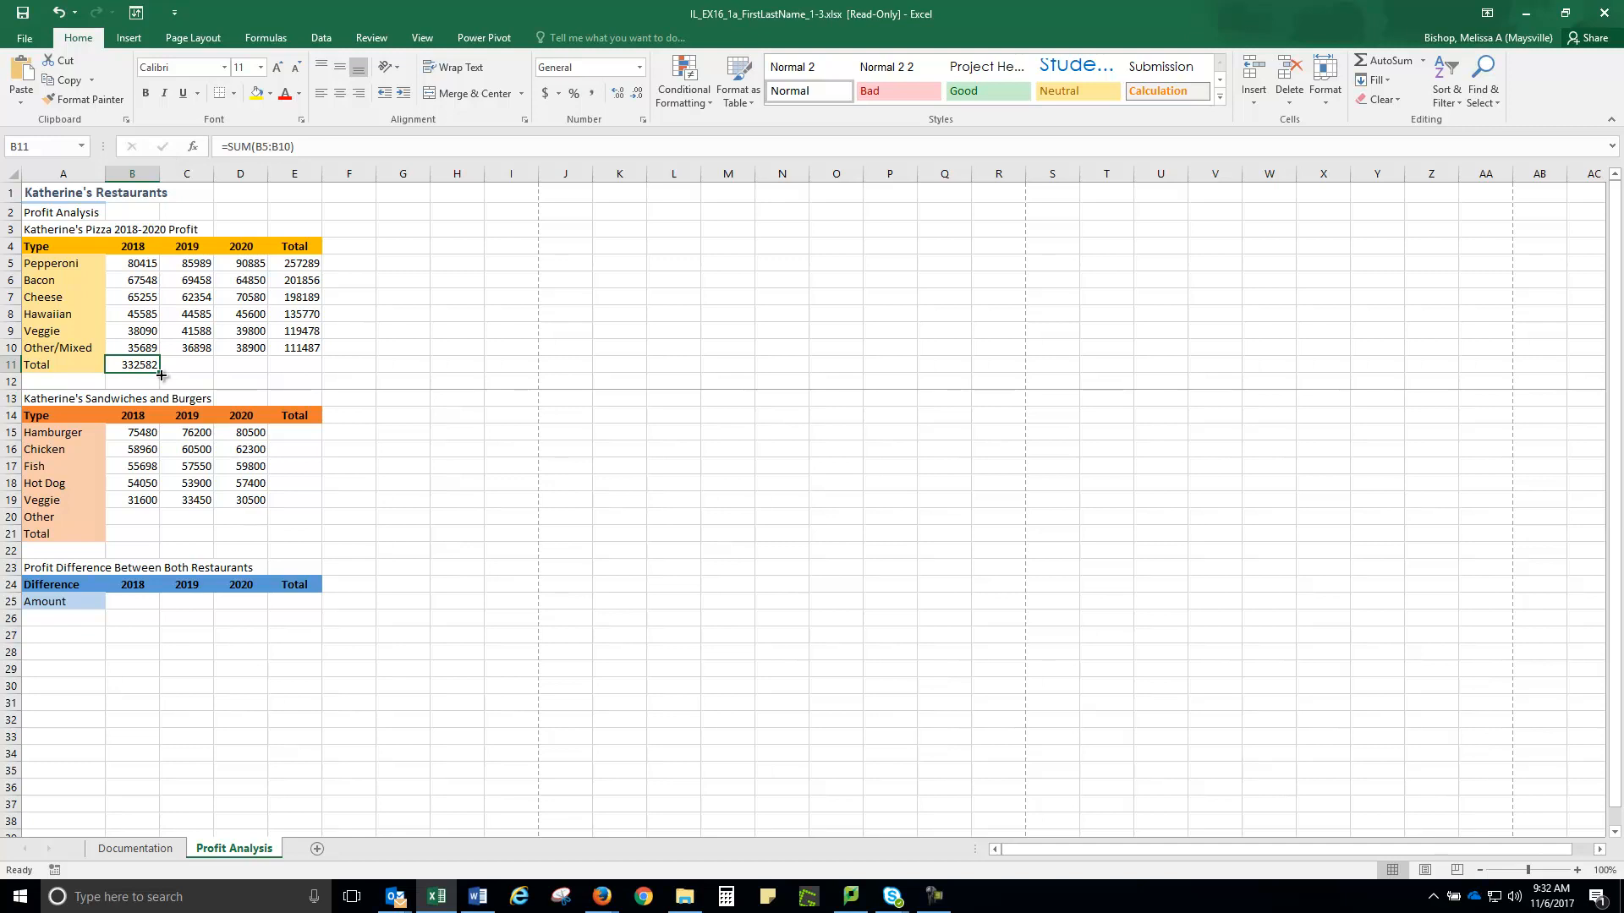
Copy the B11 total across to E11 and check 340872, 350615 and 1024069
drag(160, 375, 307, 370)
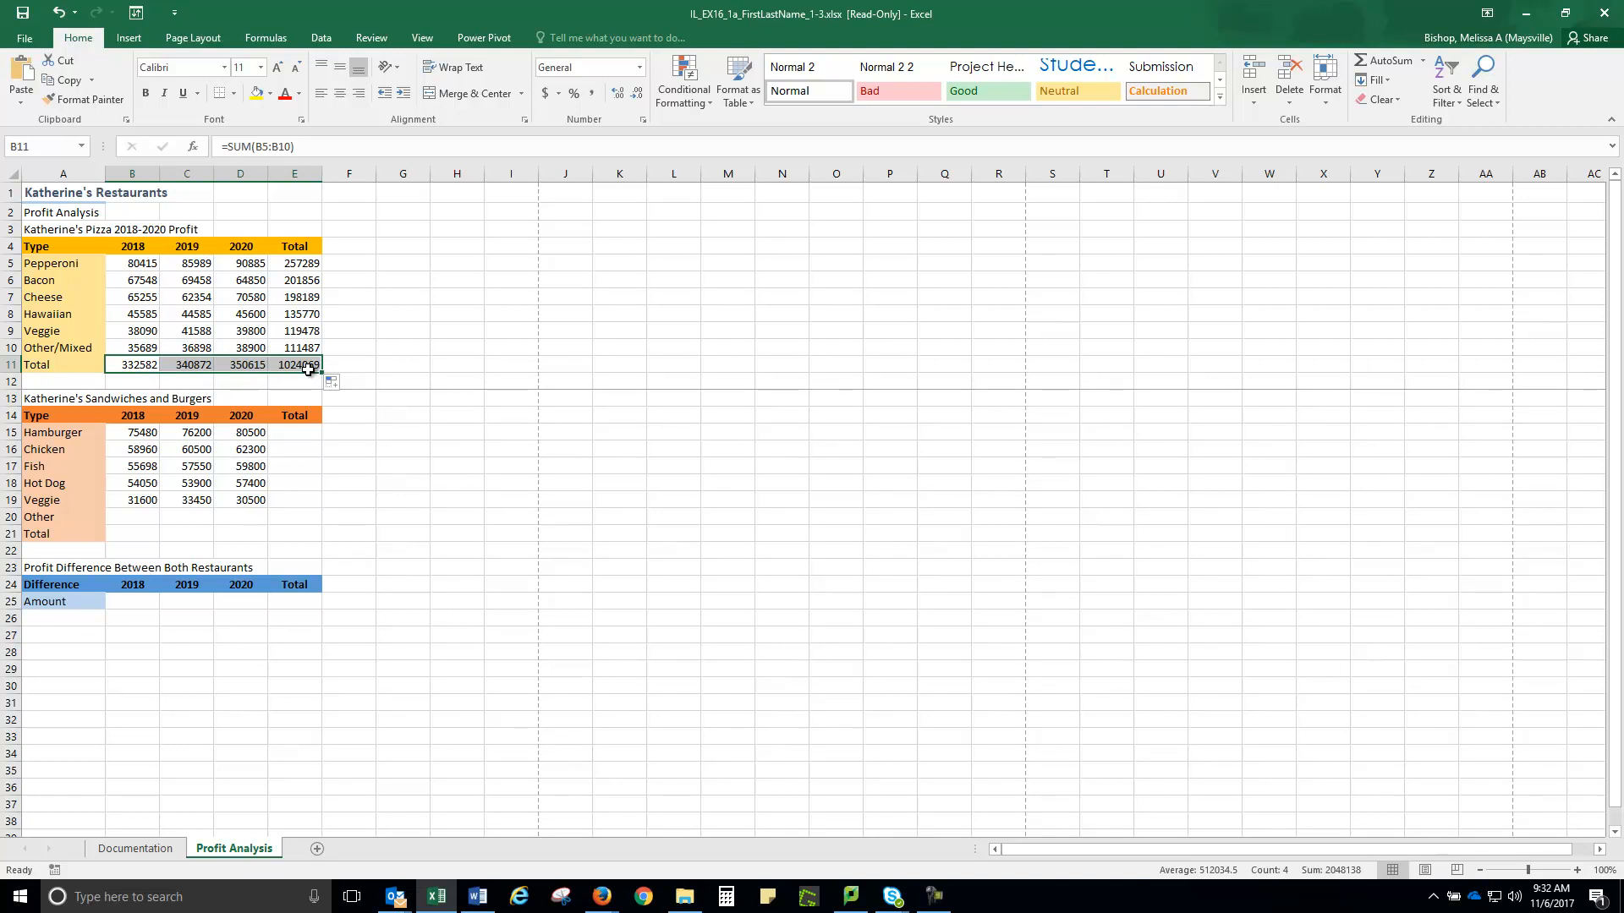
click(193, 362)
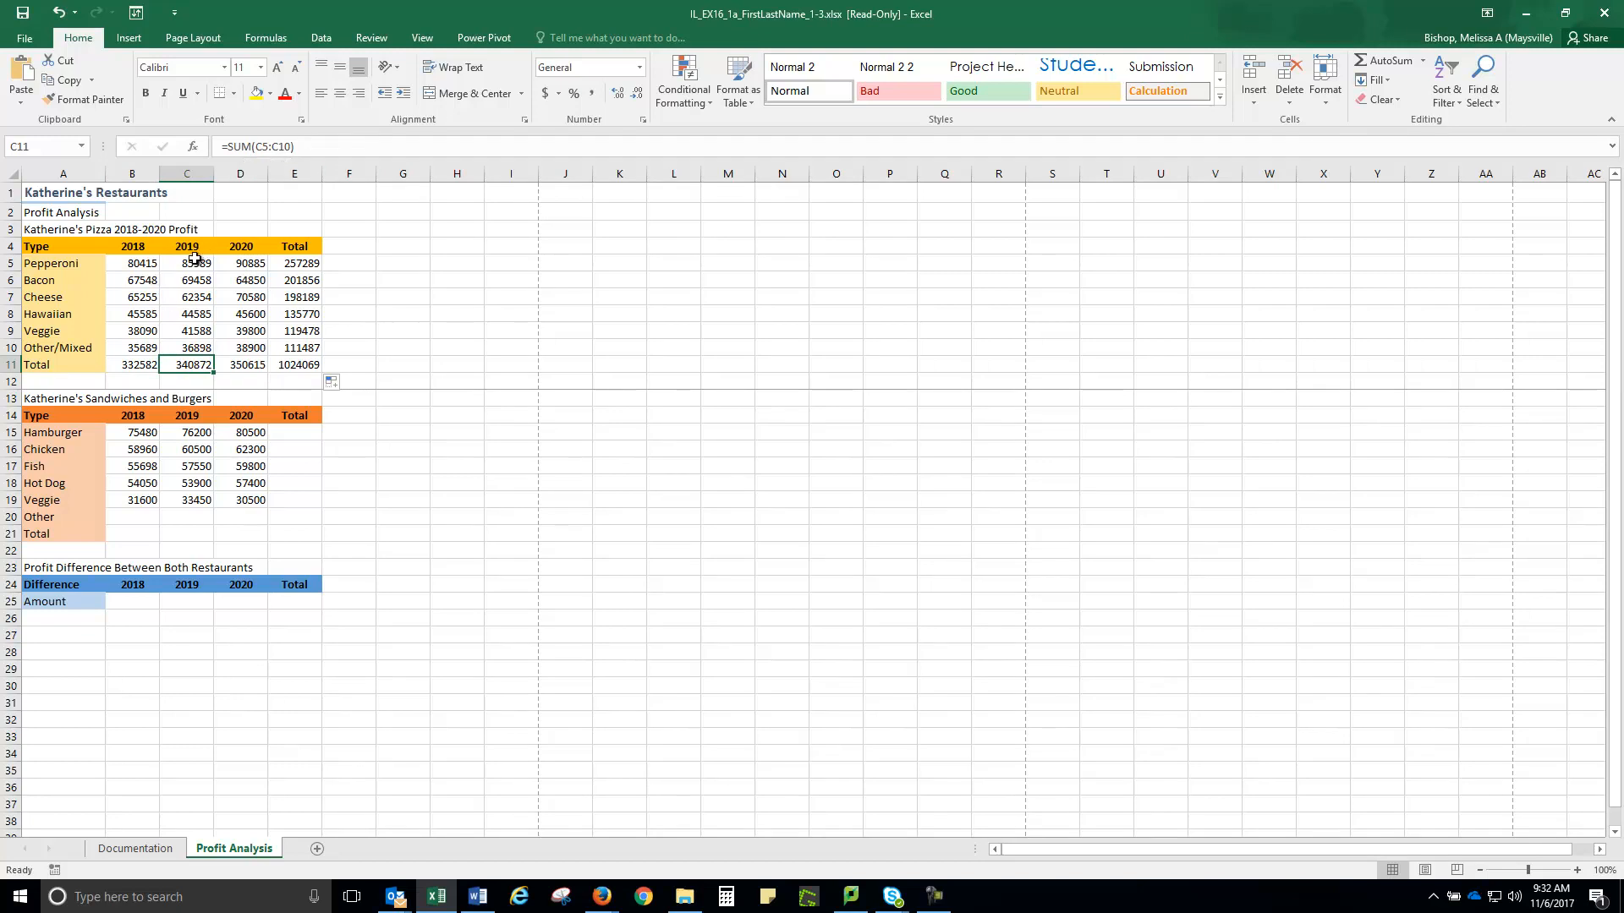
drag(195, 257, 195, 364)
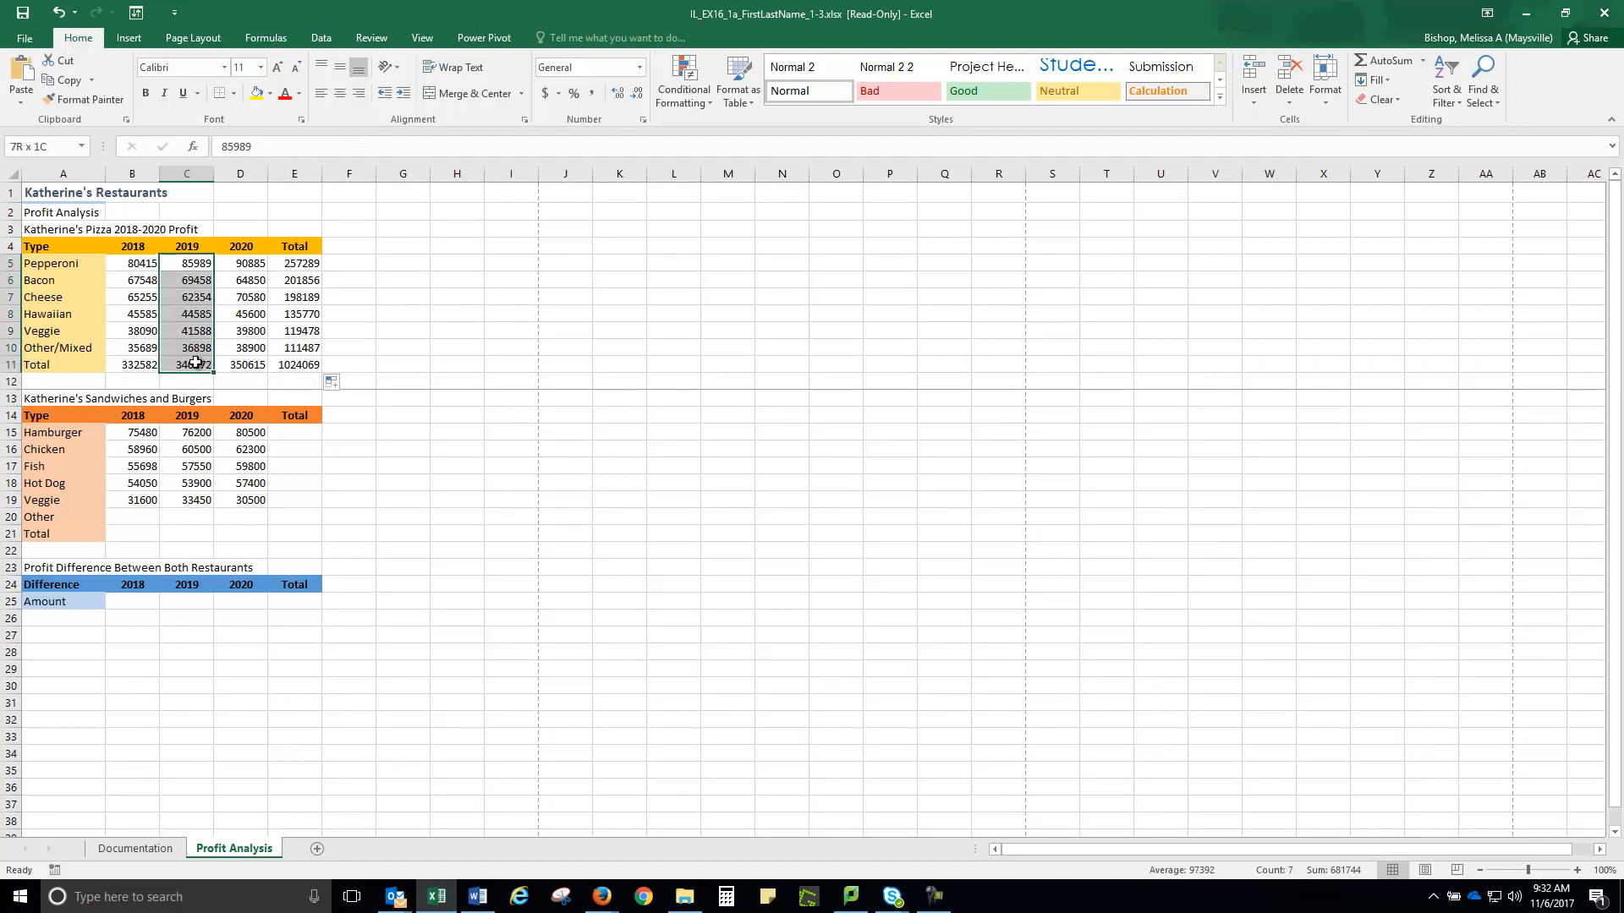
click(237, 263)
click(246, 363)
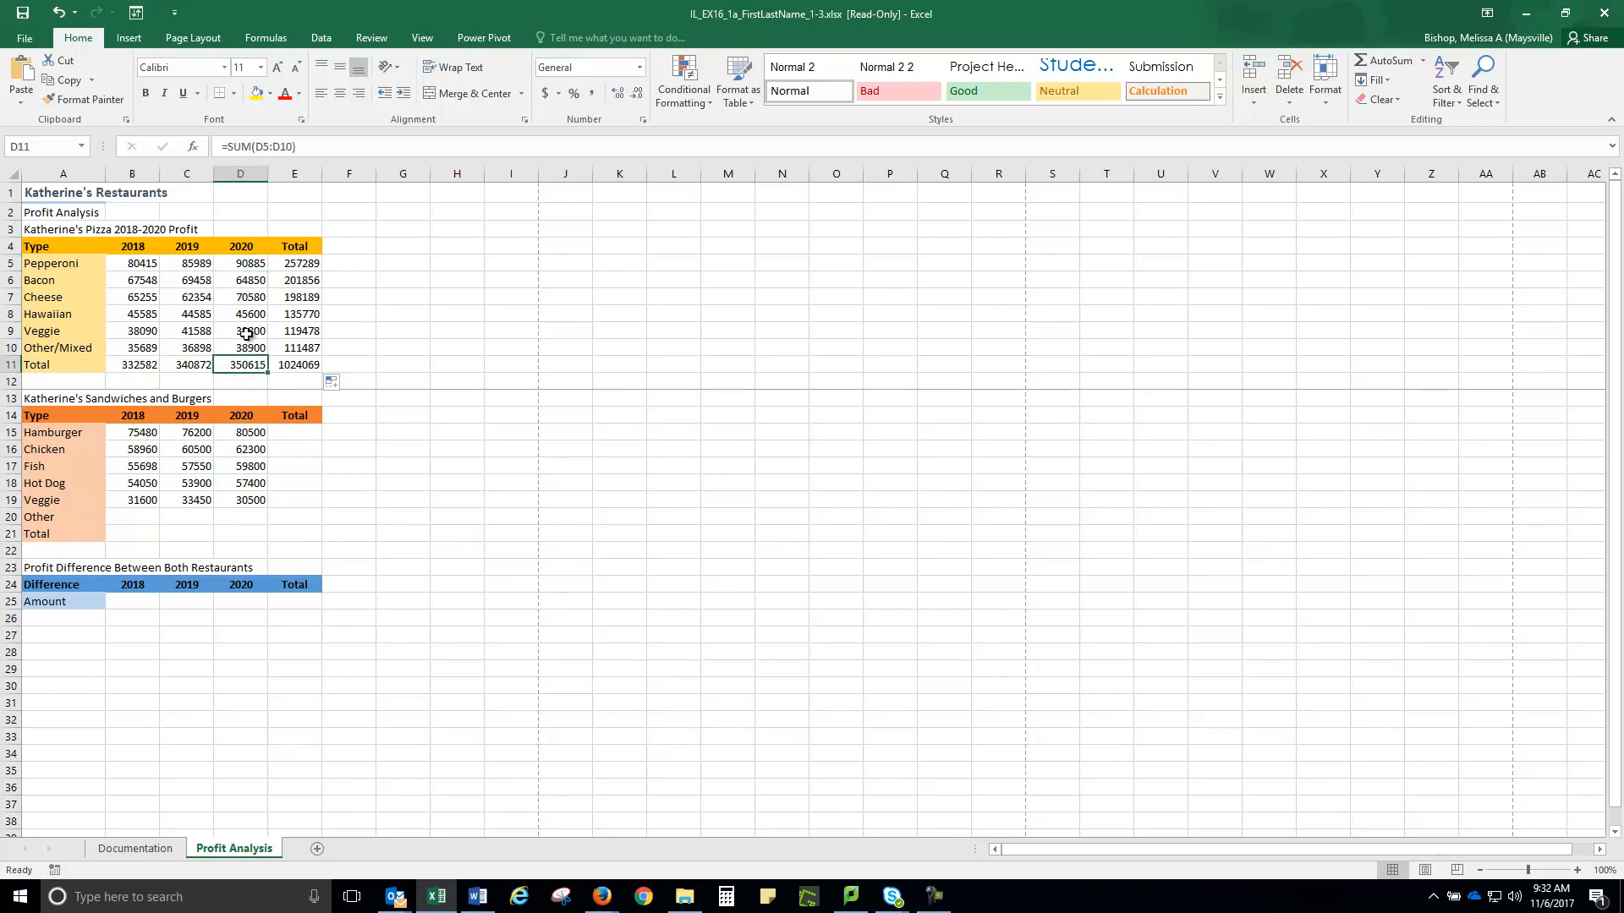
click(302, 365)
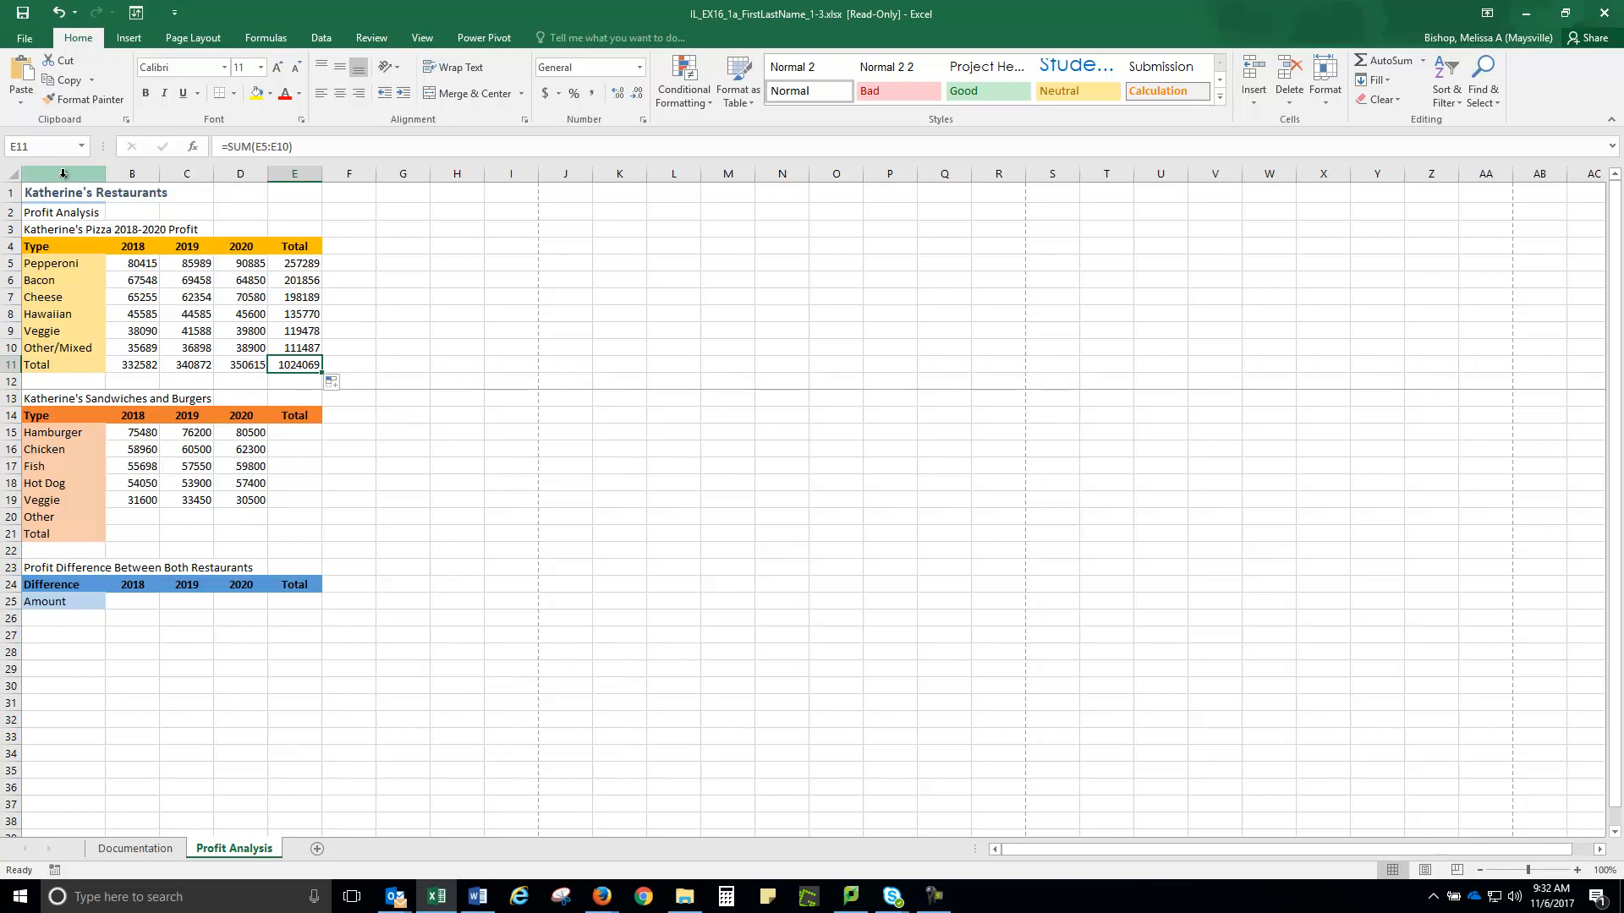
click(45, 399)
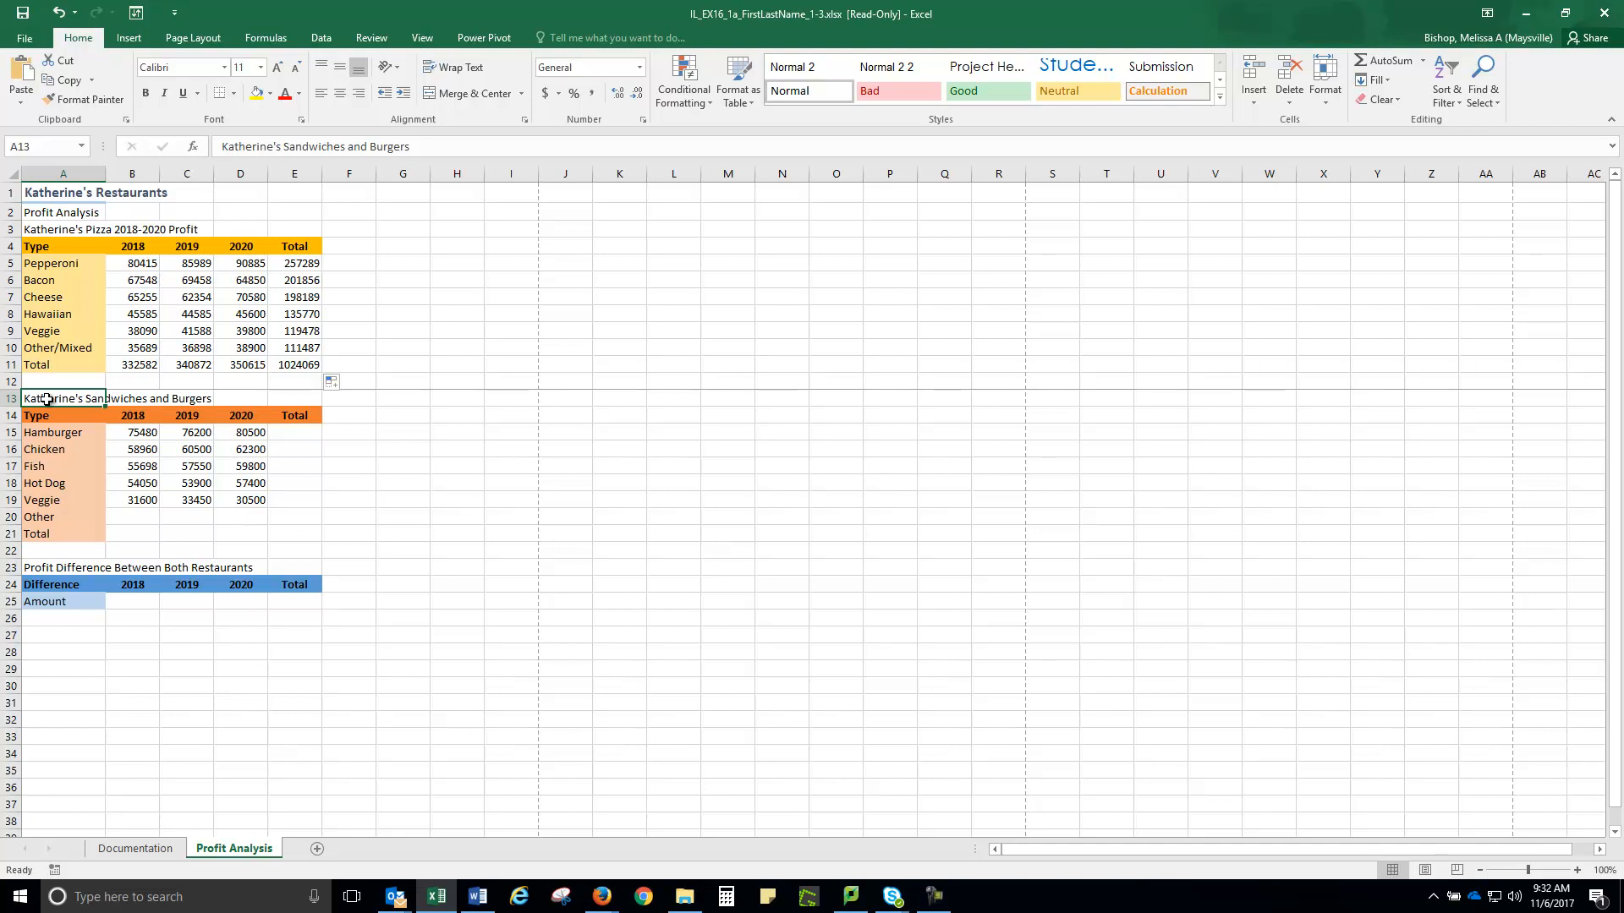
Append '2018-2020 Profit' to the sandwiches and burgers title in A13
key(F2)
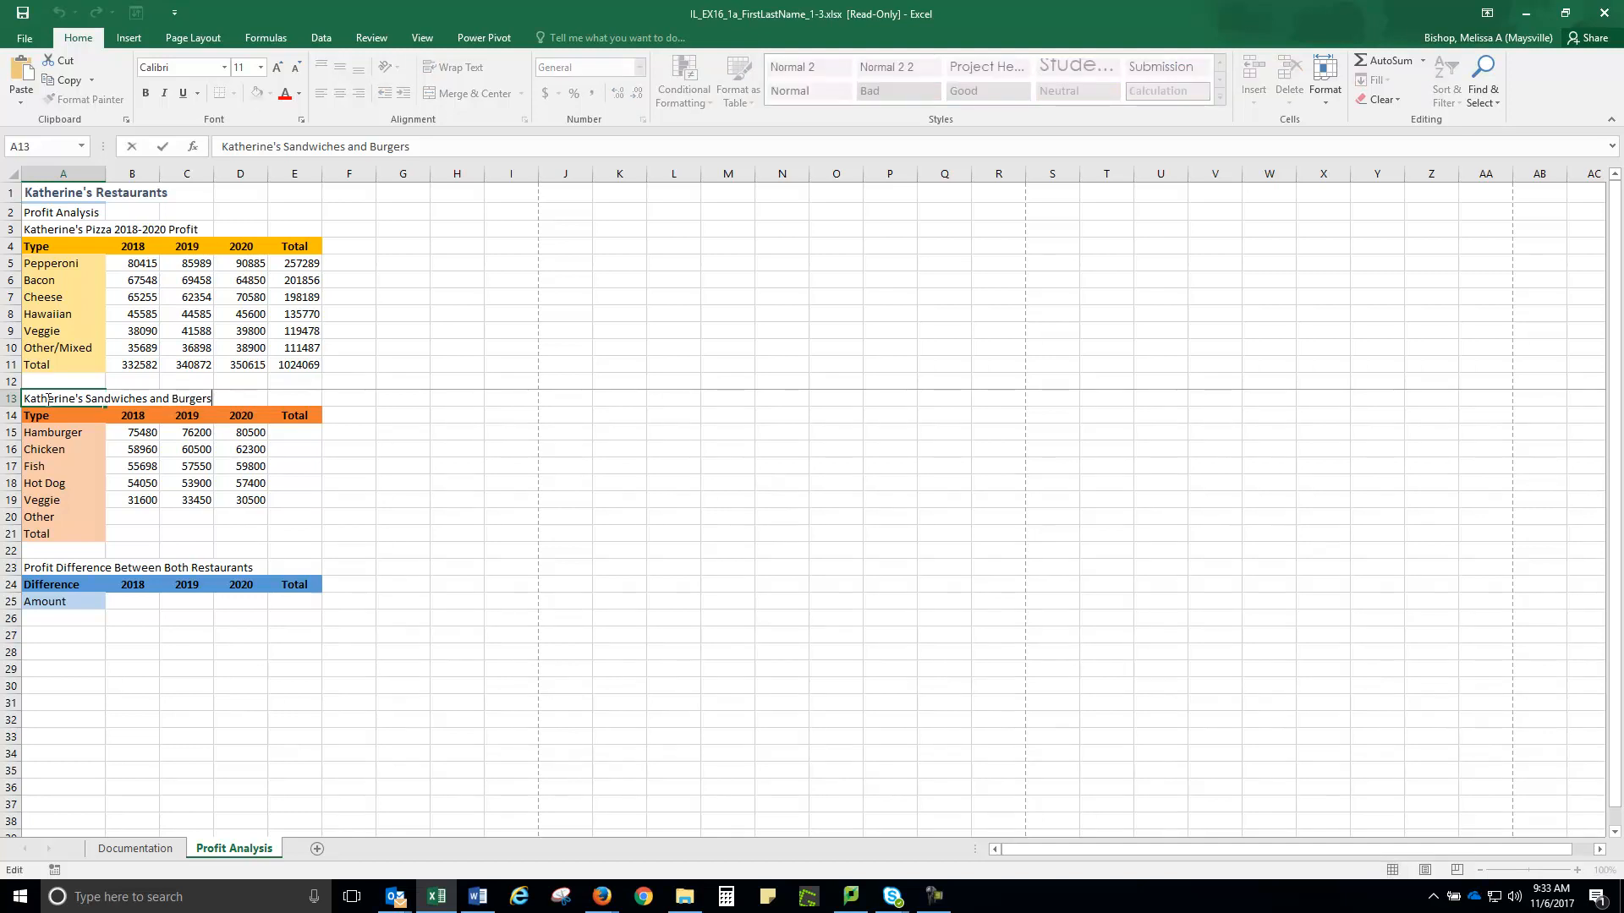
text(2018-2020 Pro)
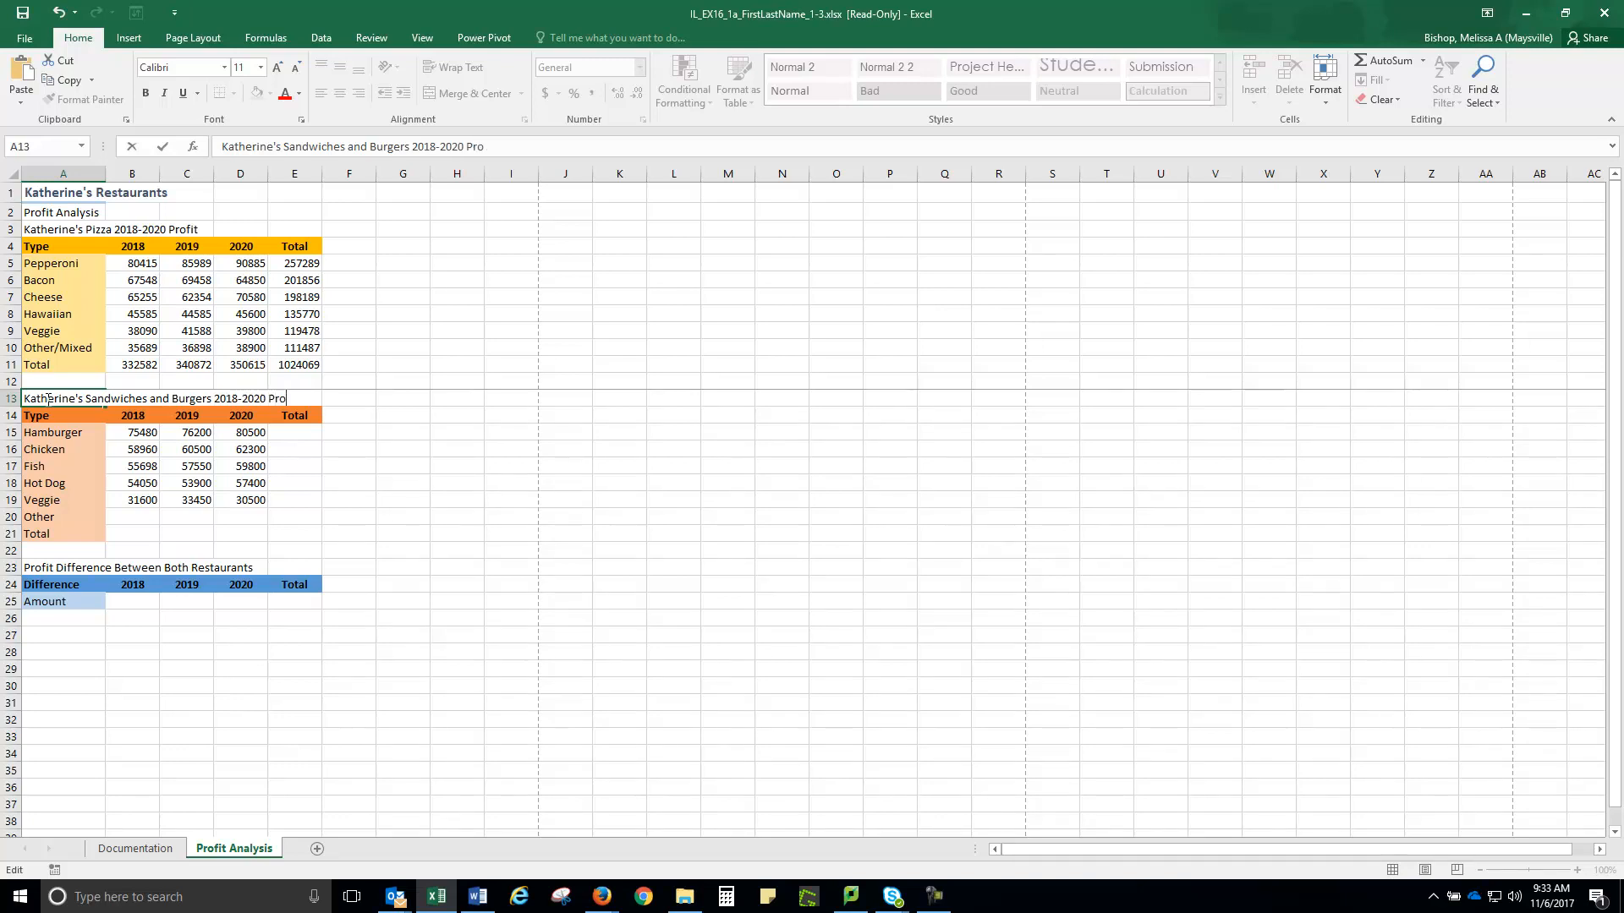
text(fit)
Enter 25200, 26410 and 25780 as the Other row's 2018-2020 values in B20:D20
click(131, 517)
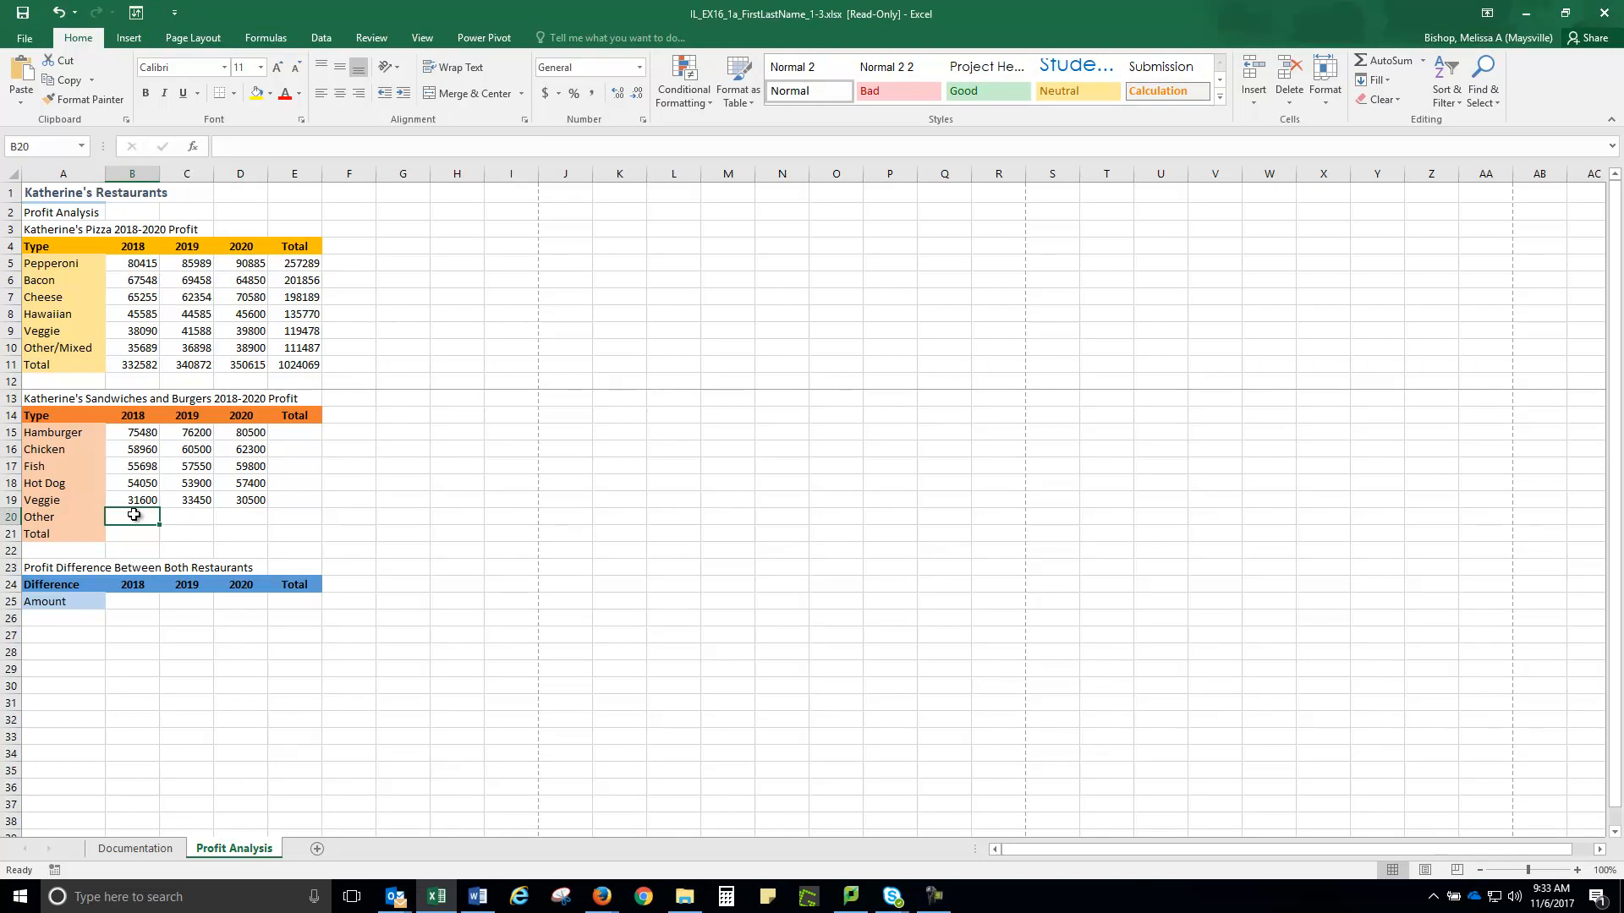
text(2522)
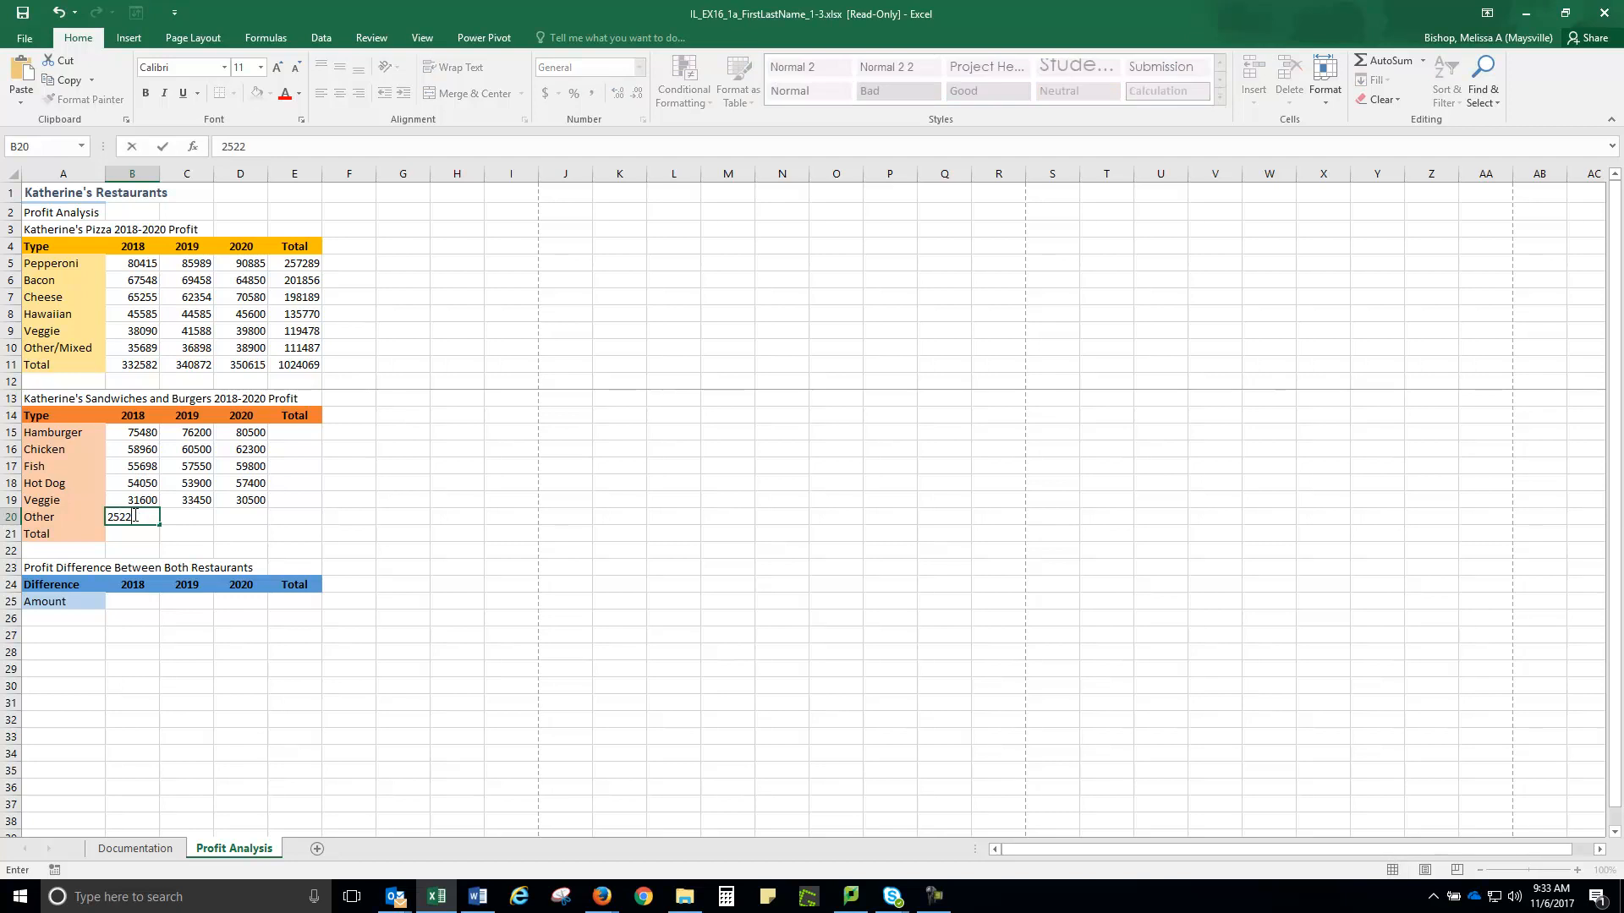
text(00)
key(Tab)
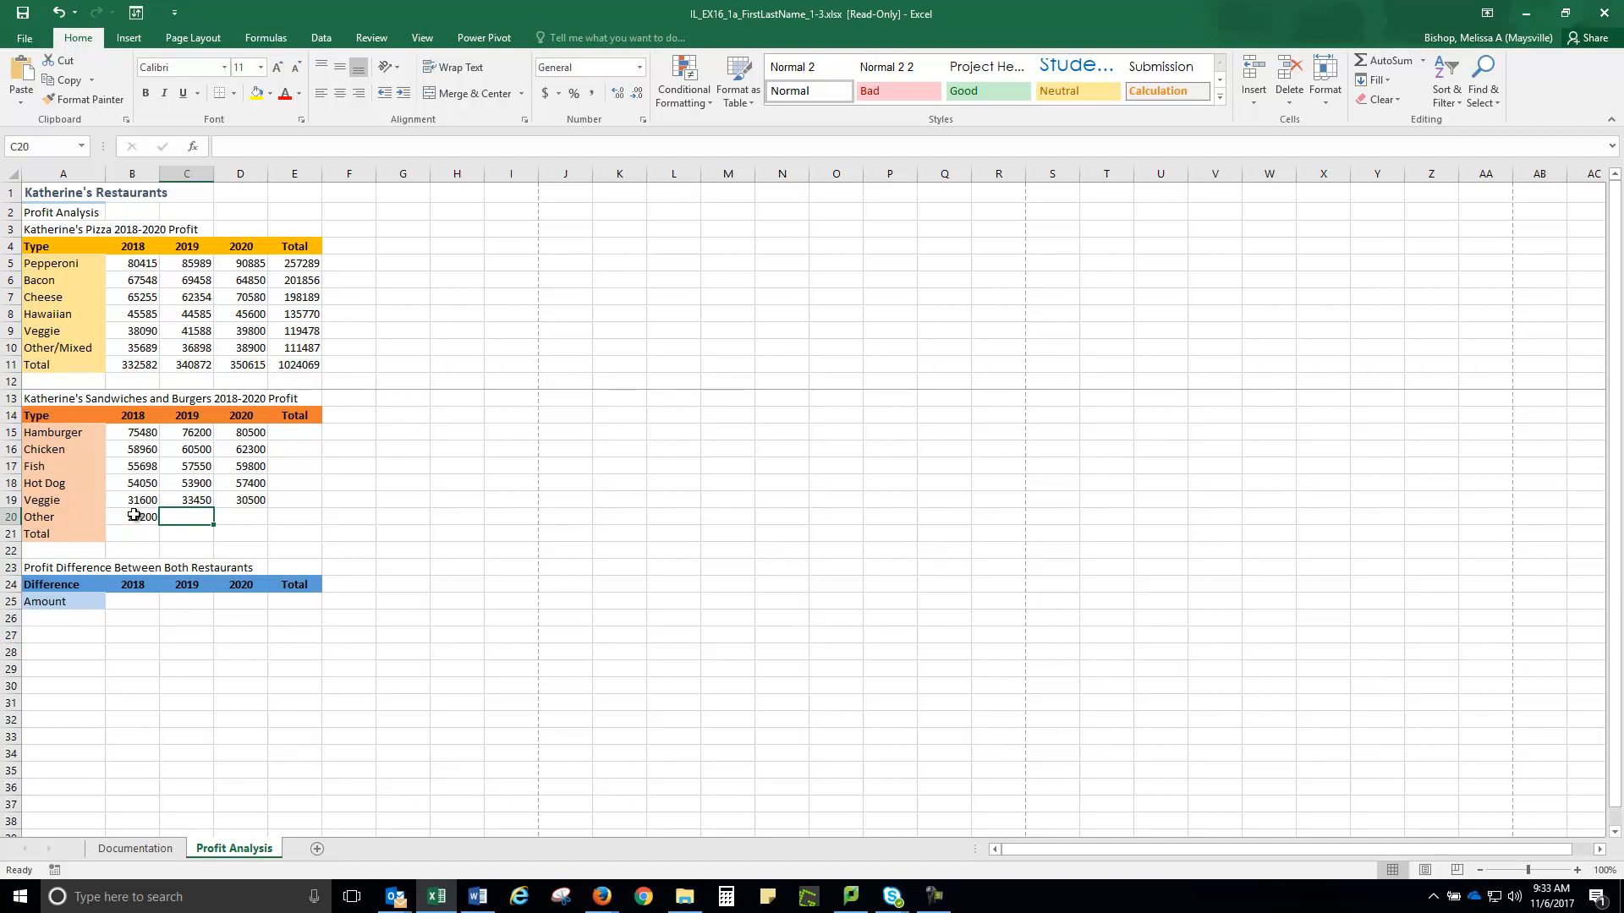
text(26410)
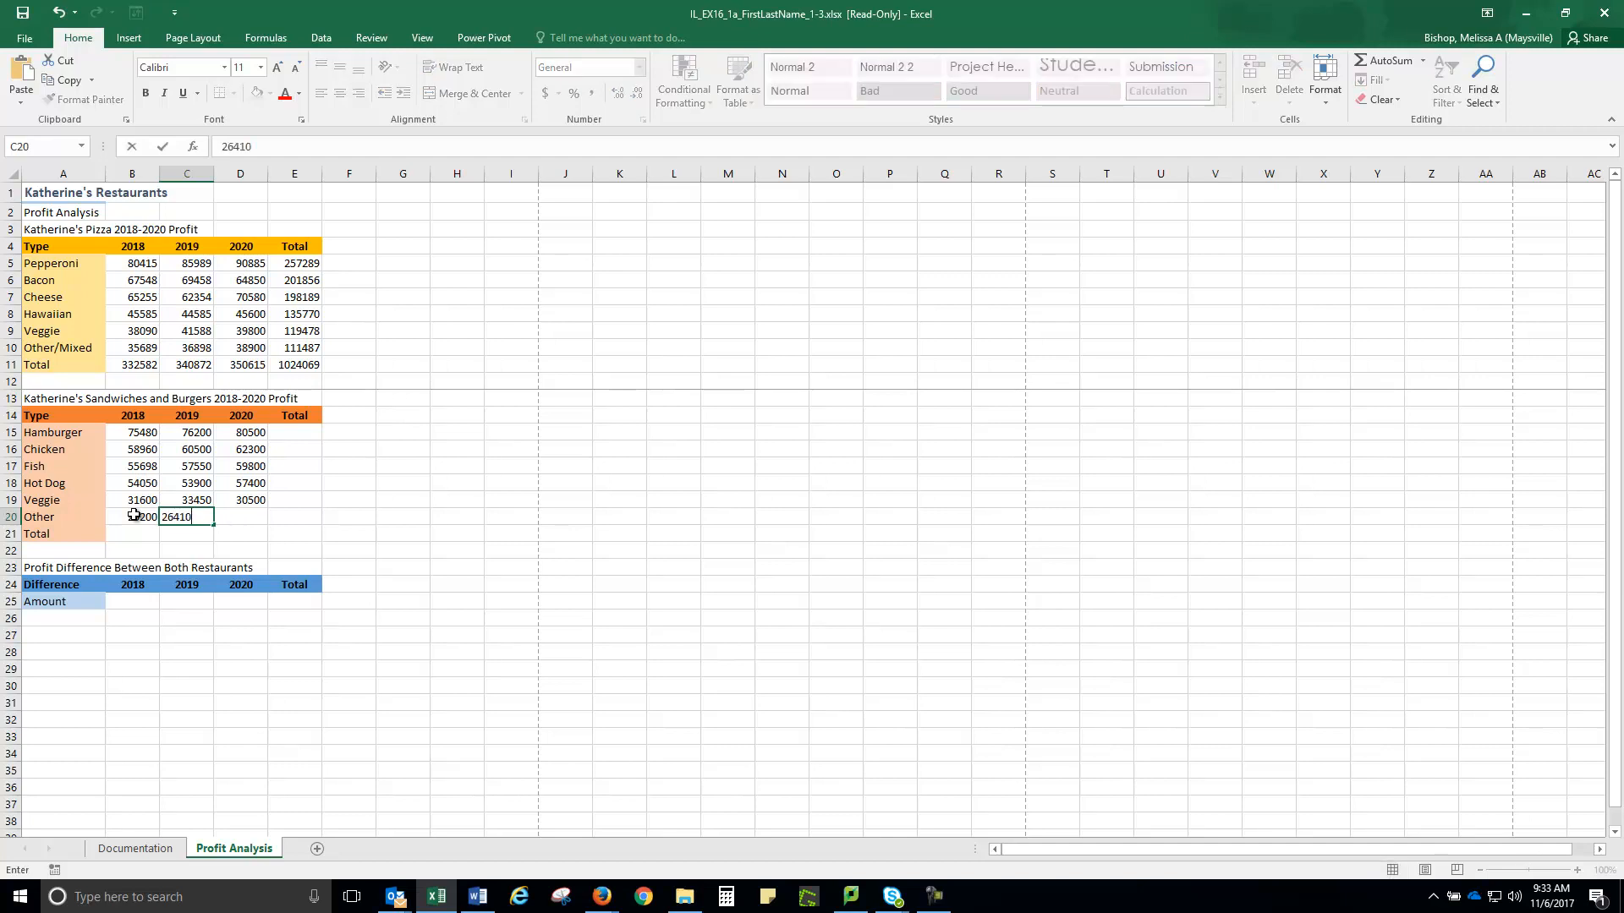
key(Tab)
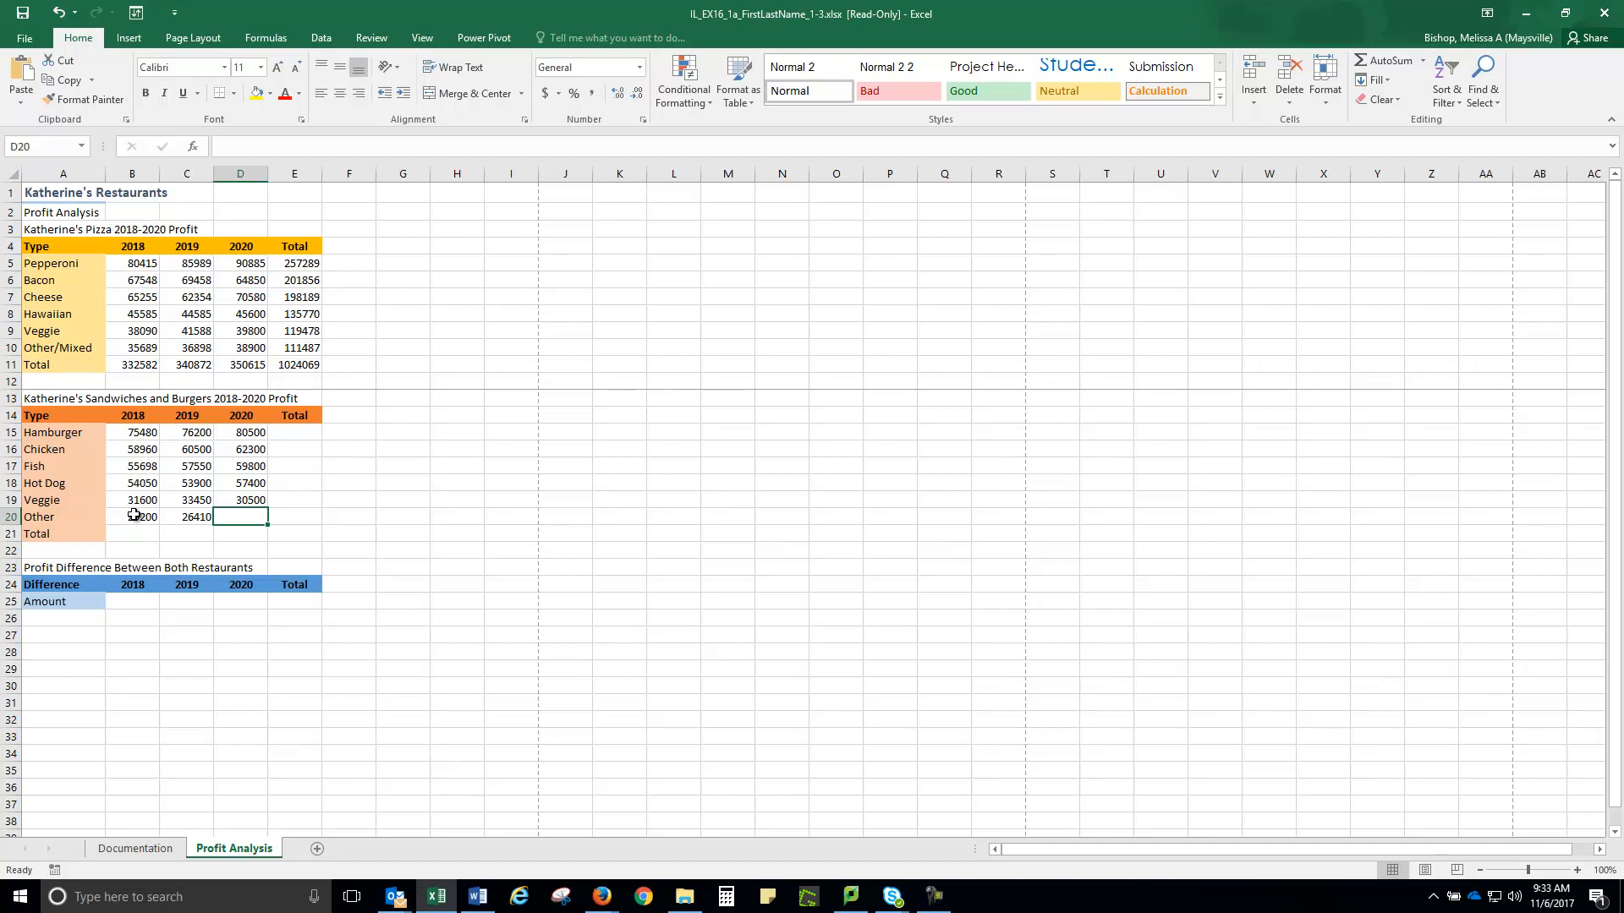
text(25780)
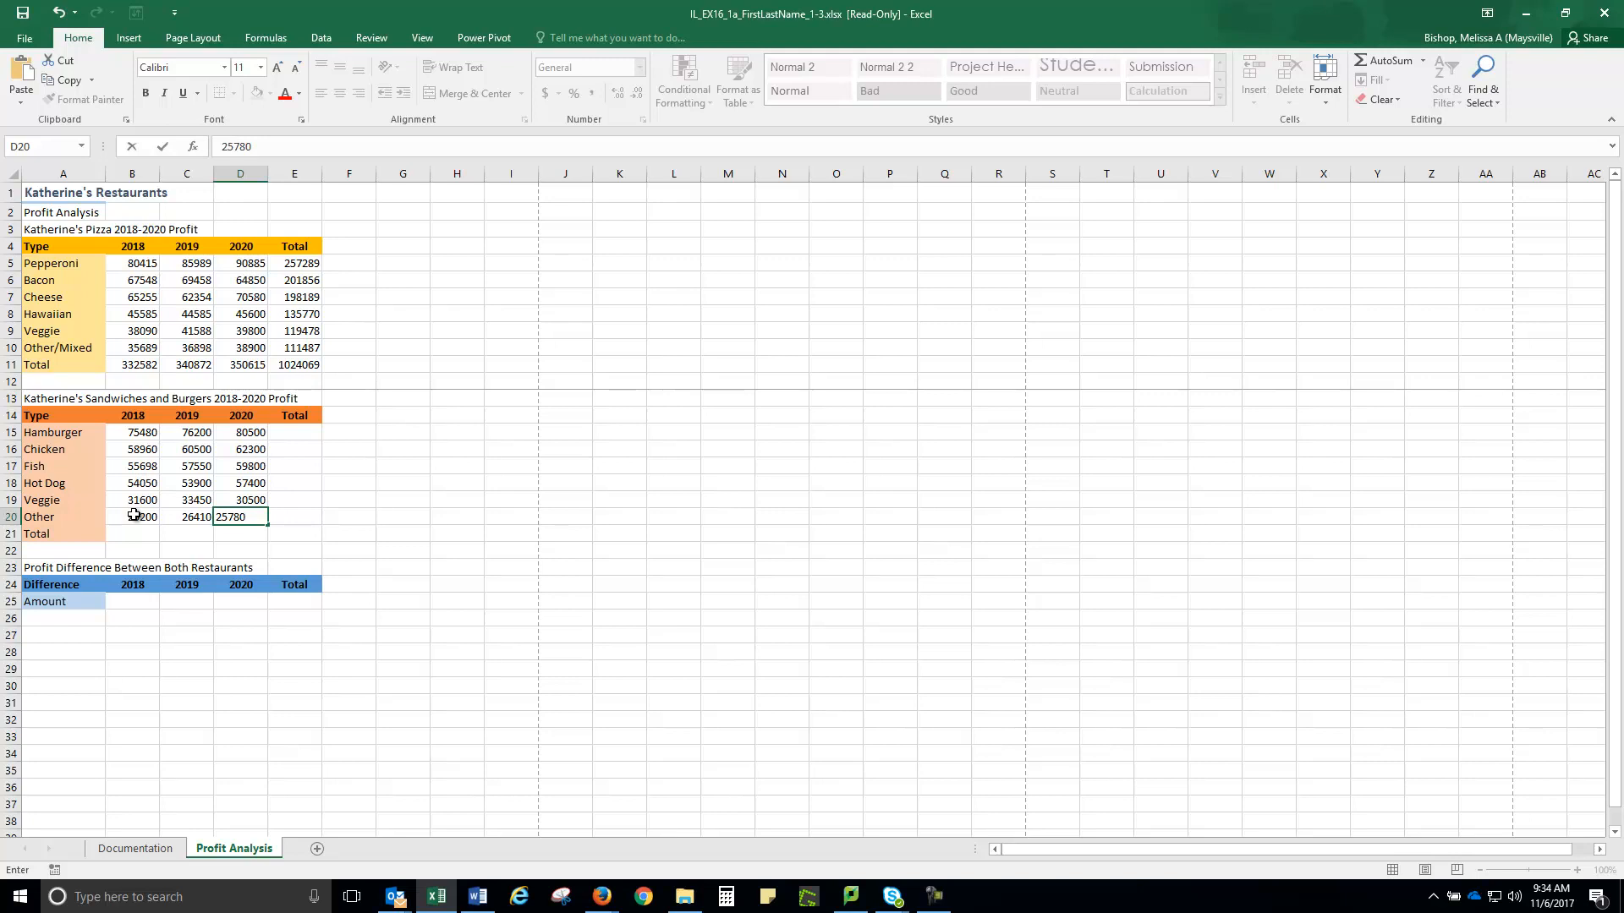
click(288, 434)
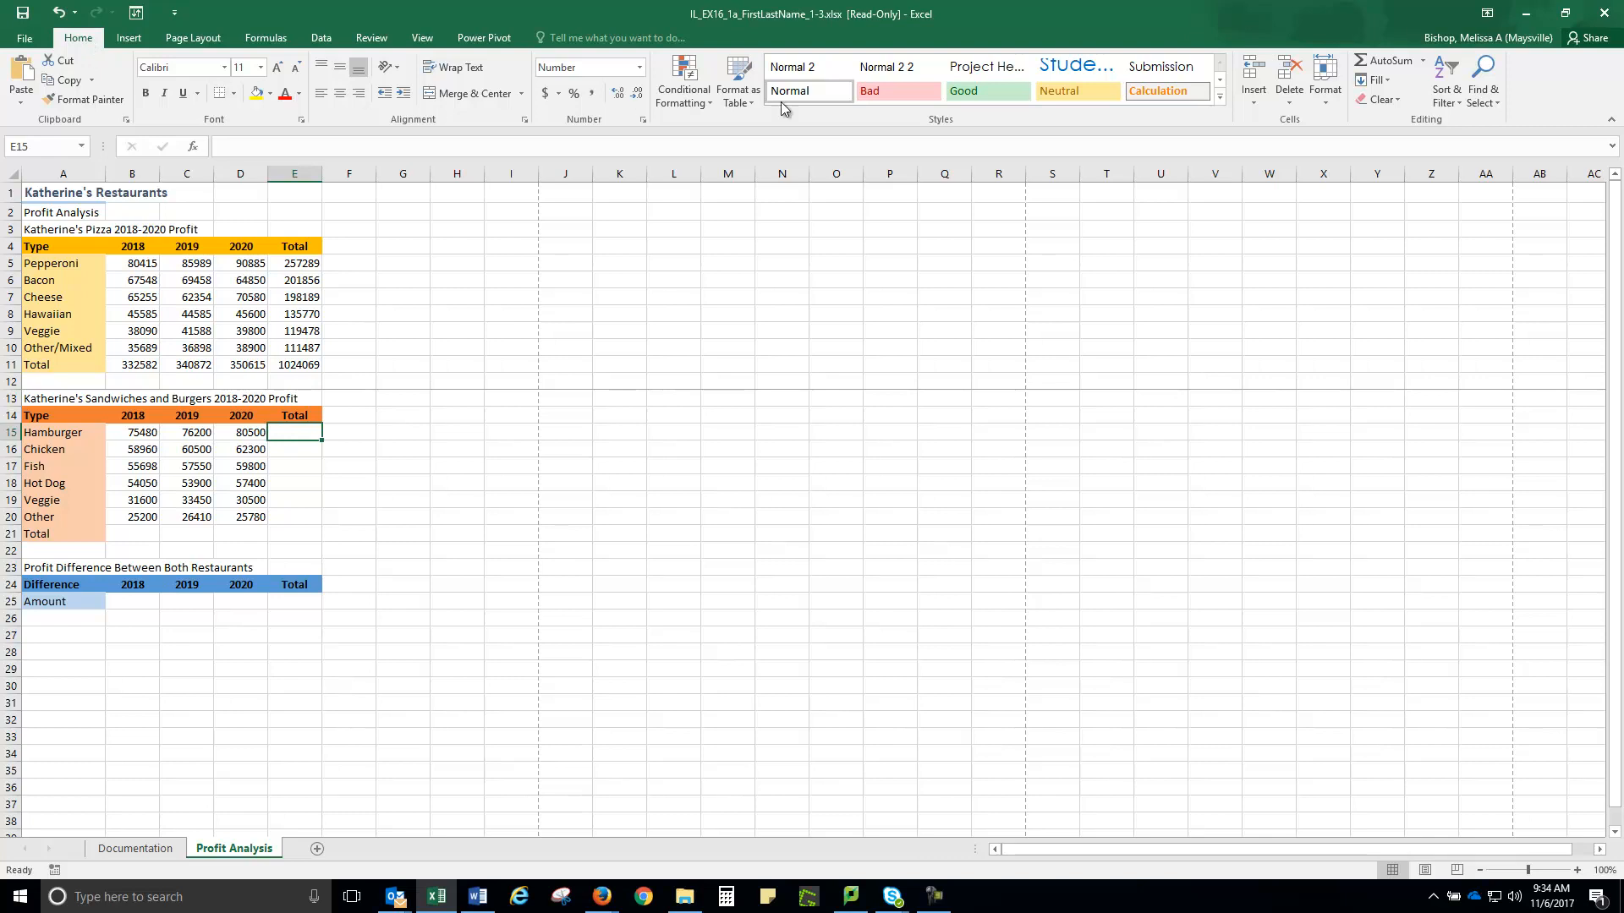
Total the Hamburger row in E15 with =SUM(B15:D15), giving 232180
click(1425, 61)
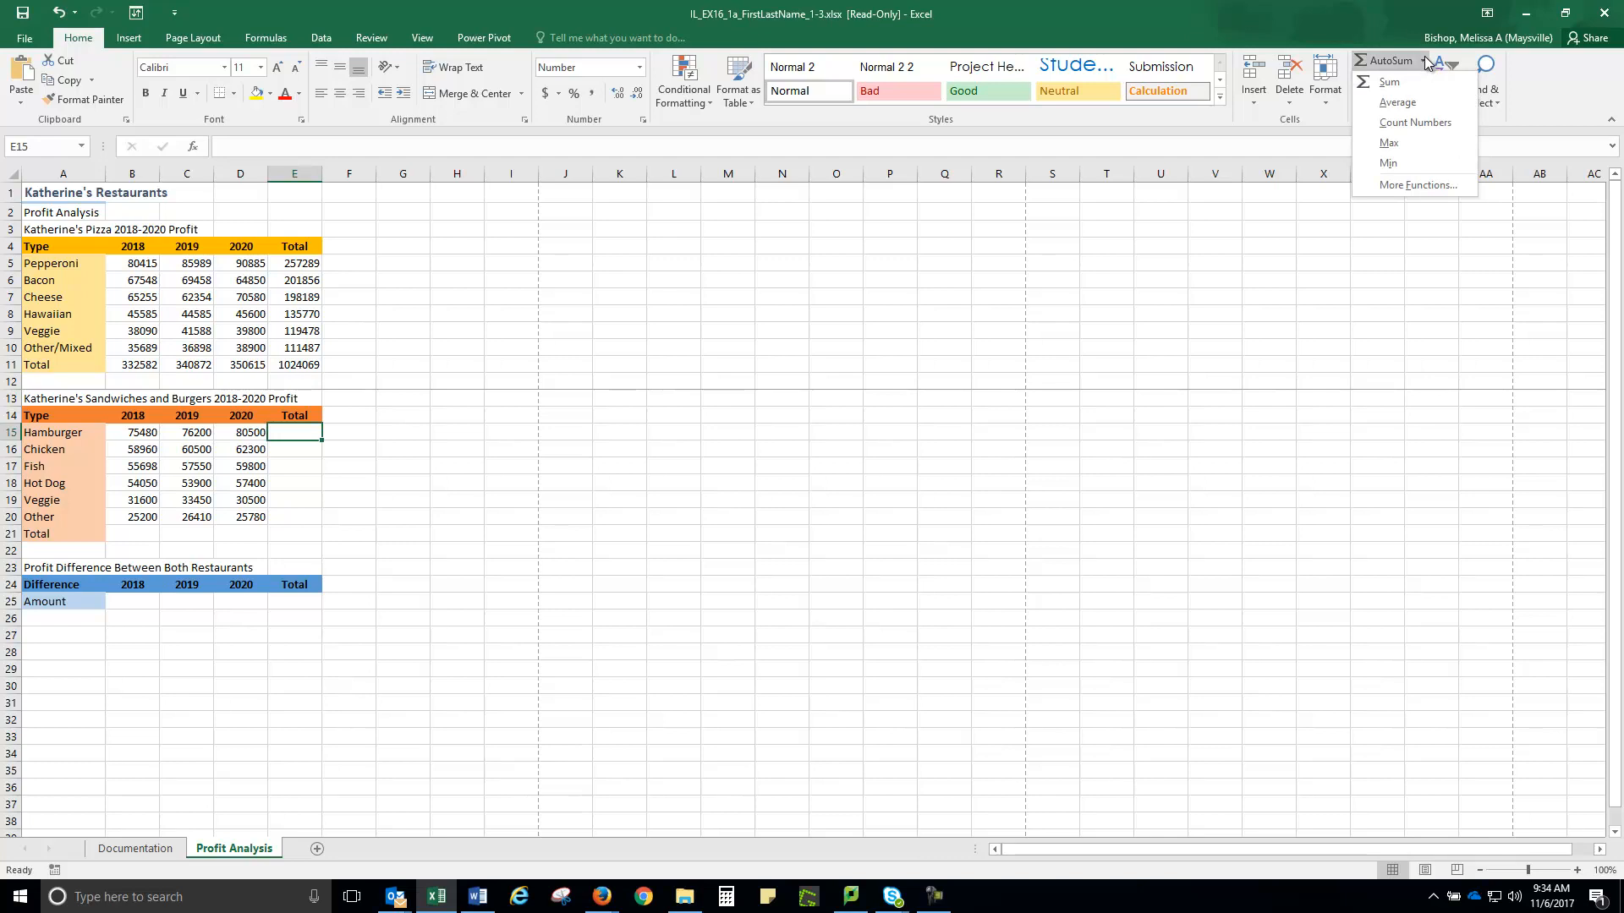
click(1388, 83)
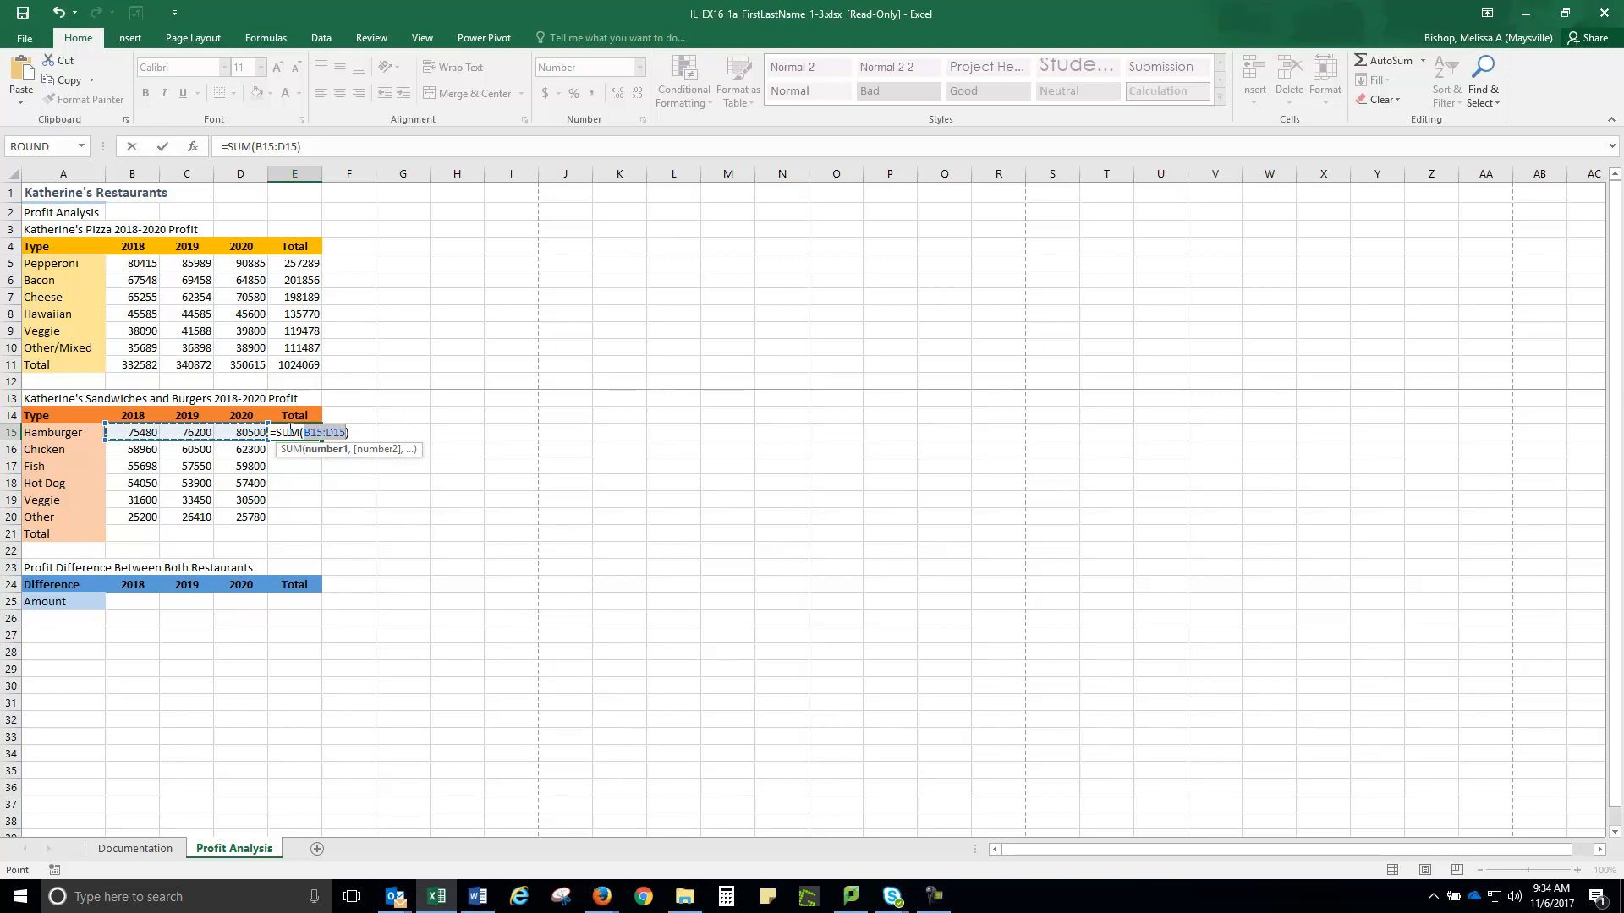
key(Return)
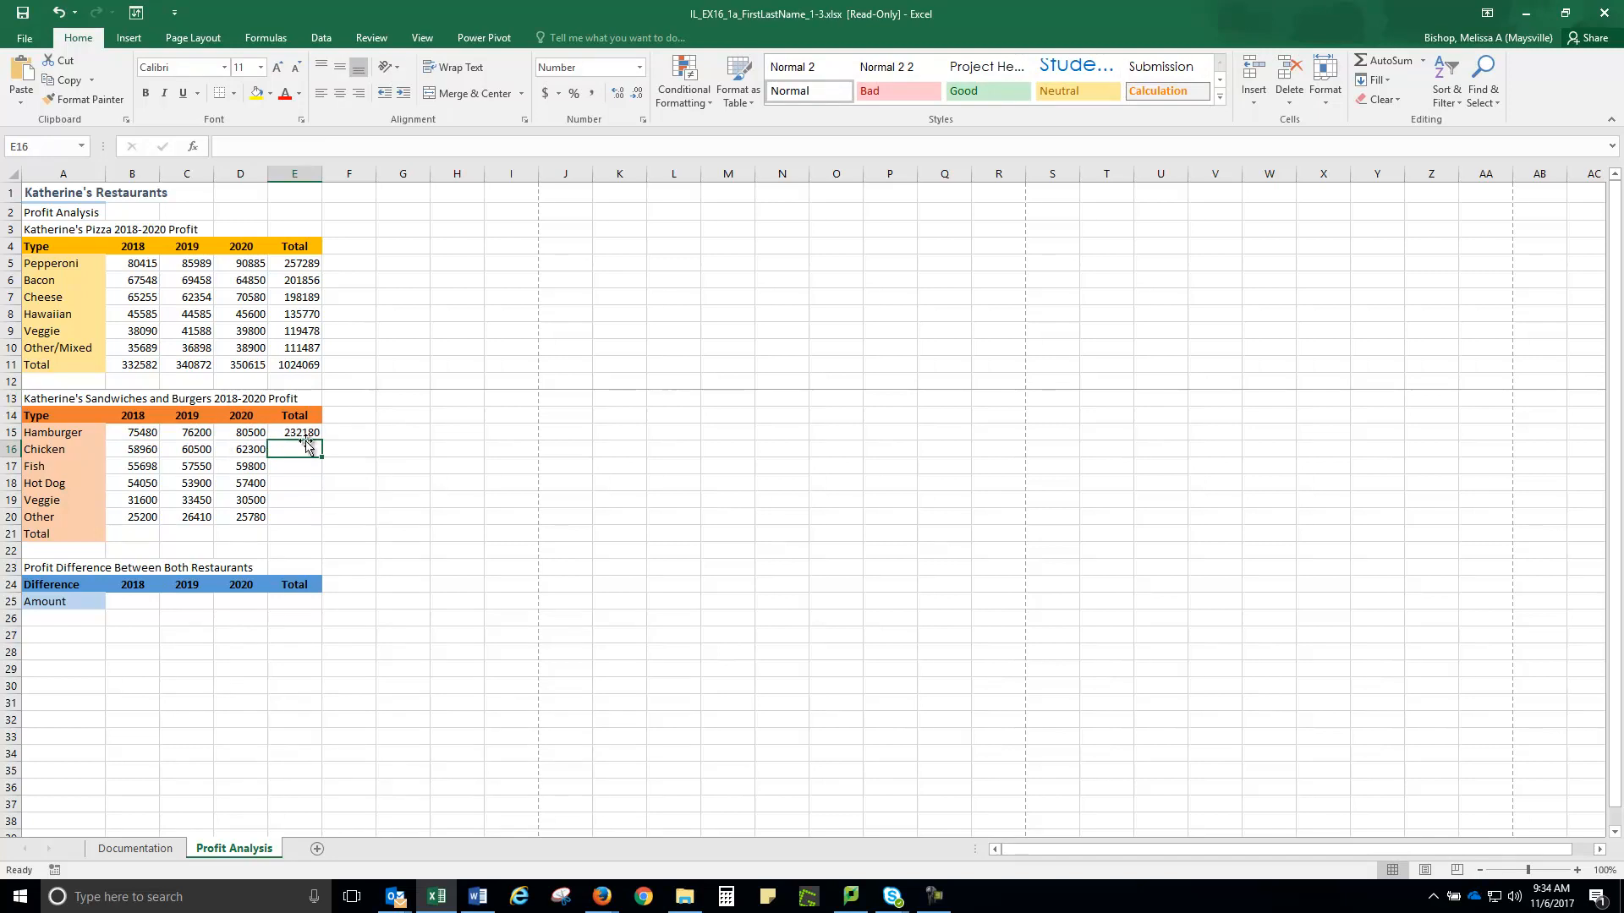
click(294, 429)
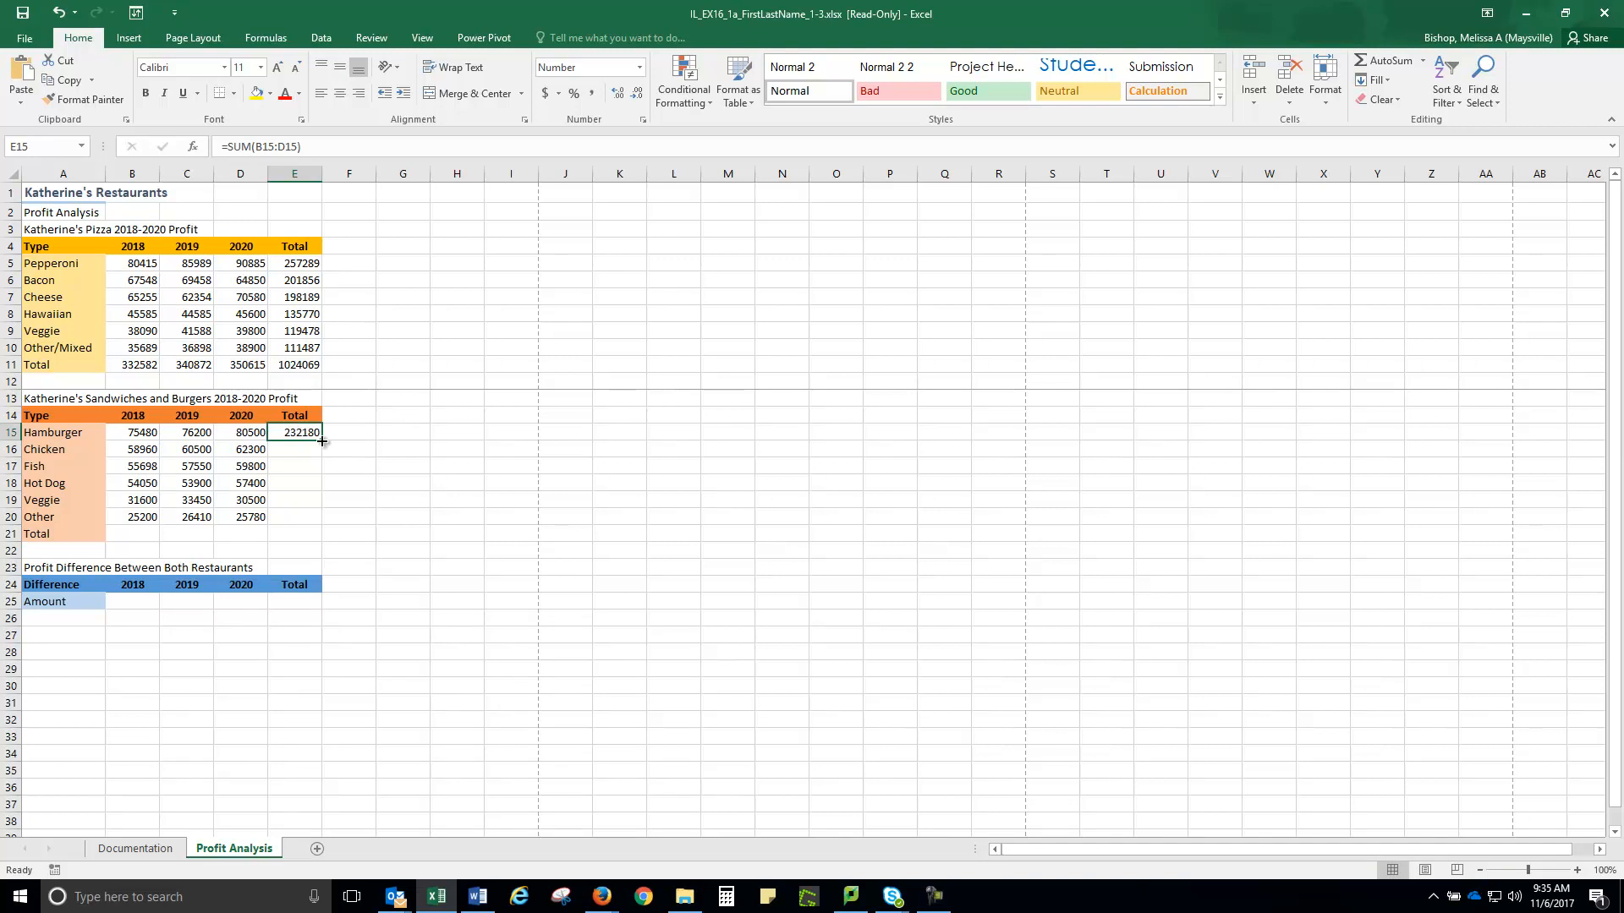
Fill the row-total formula down to E20 and verify the copied sums in E16–E18
drag(322, 441, 326, 520)
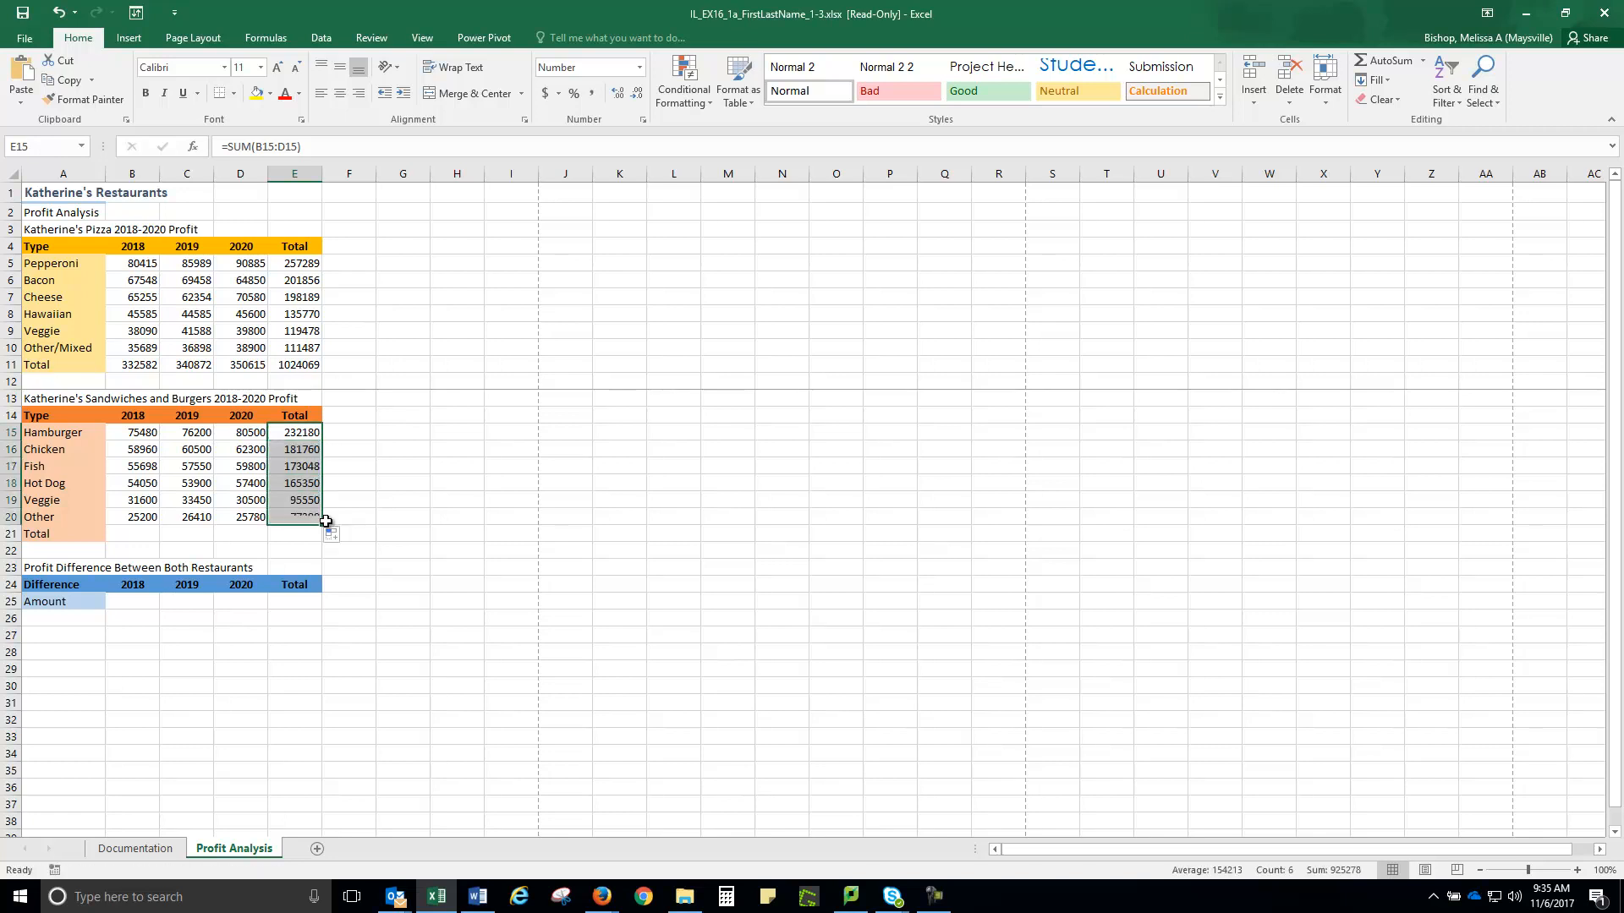
click(296, 448)
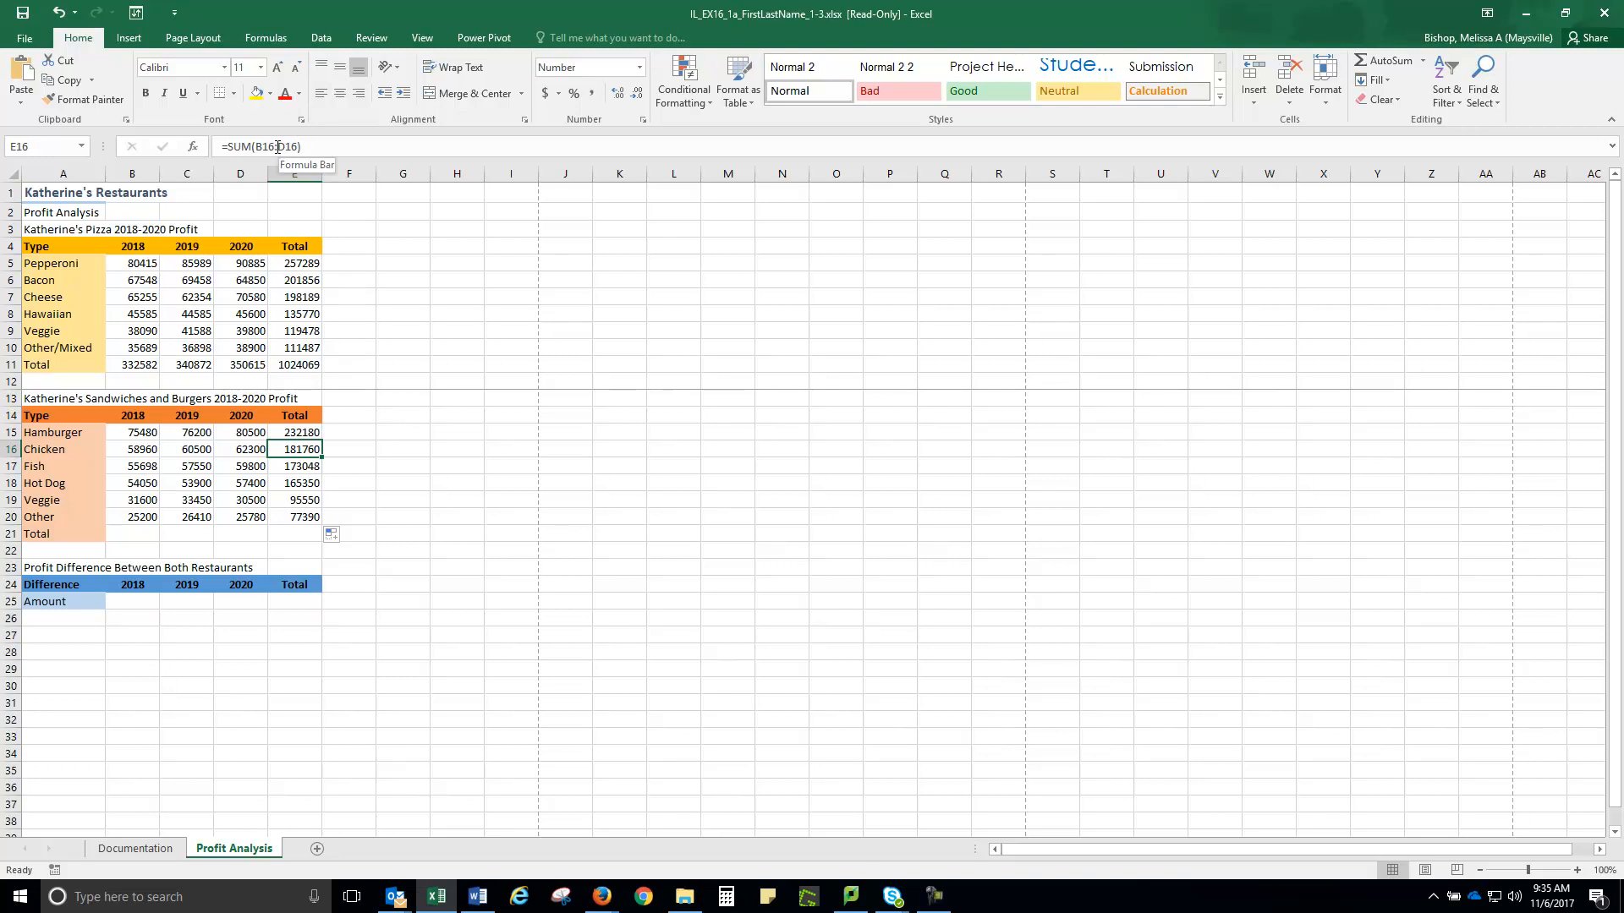
click(297, 467)
click(299, 483)
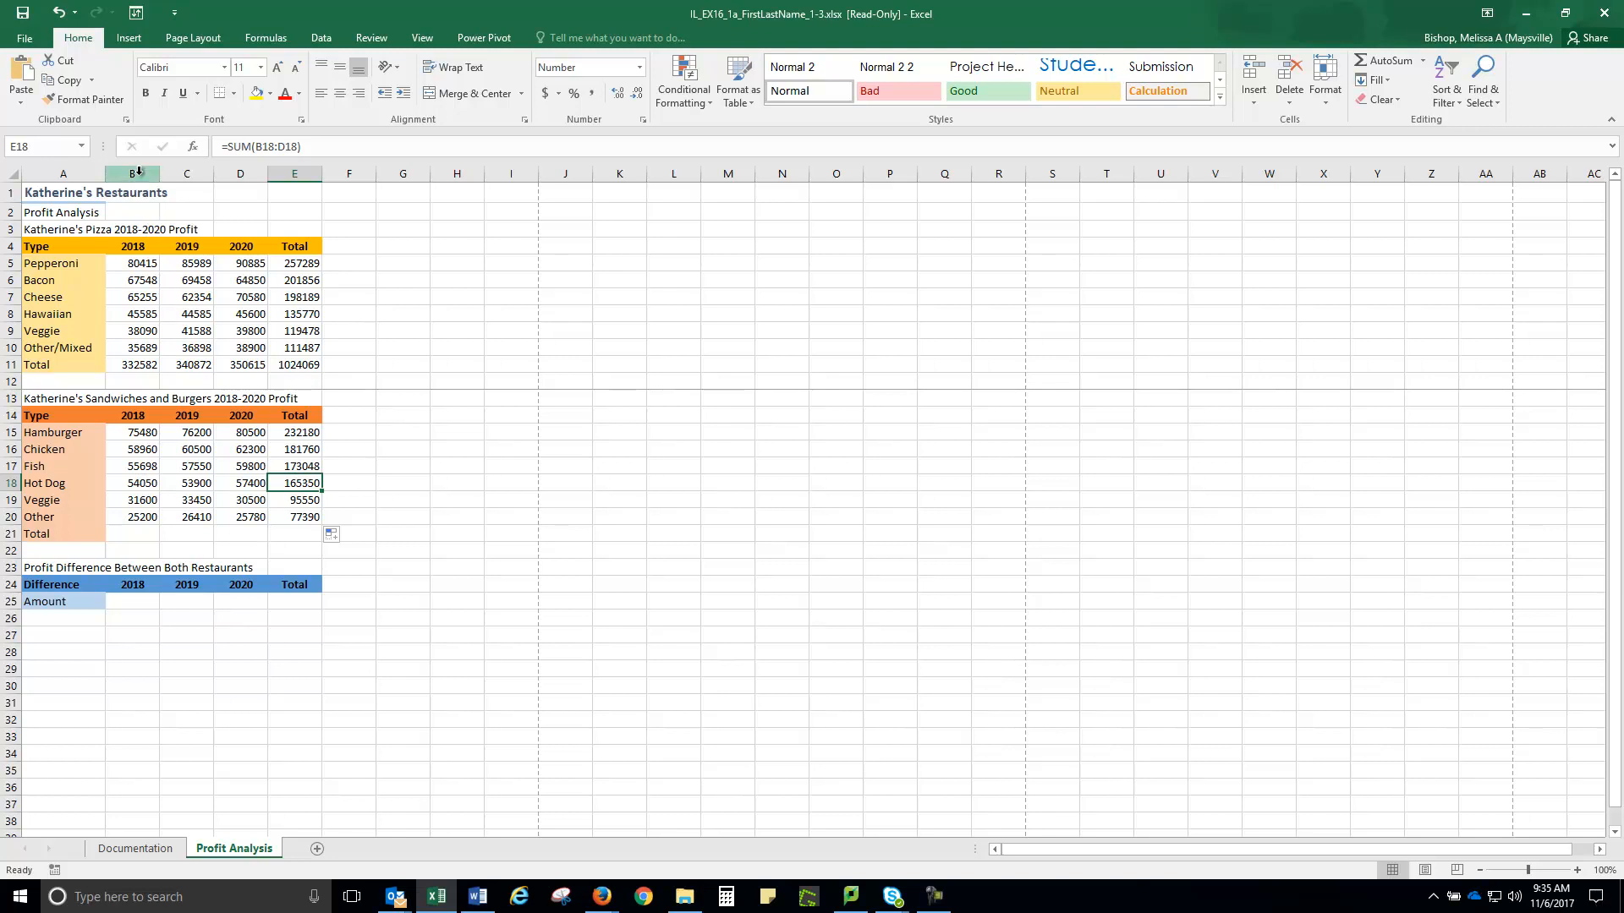
click(134, 533)
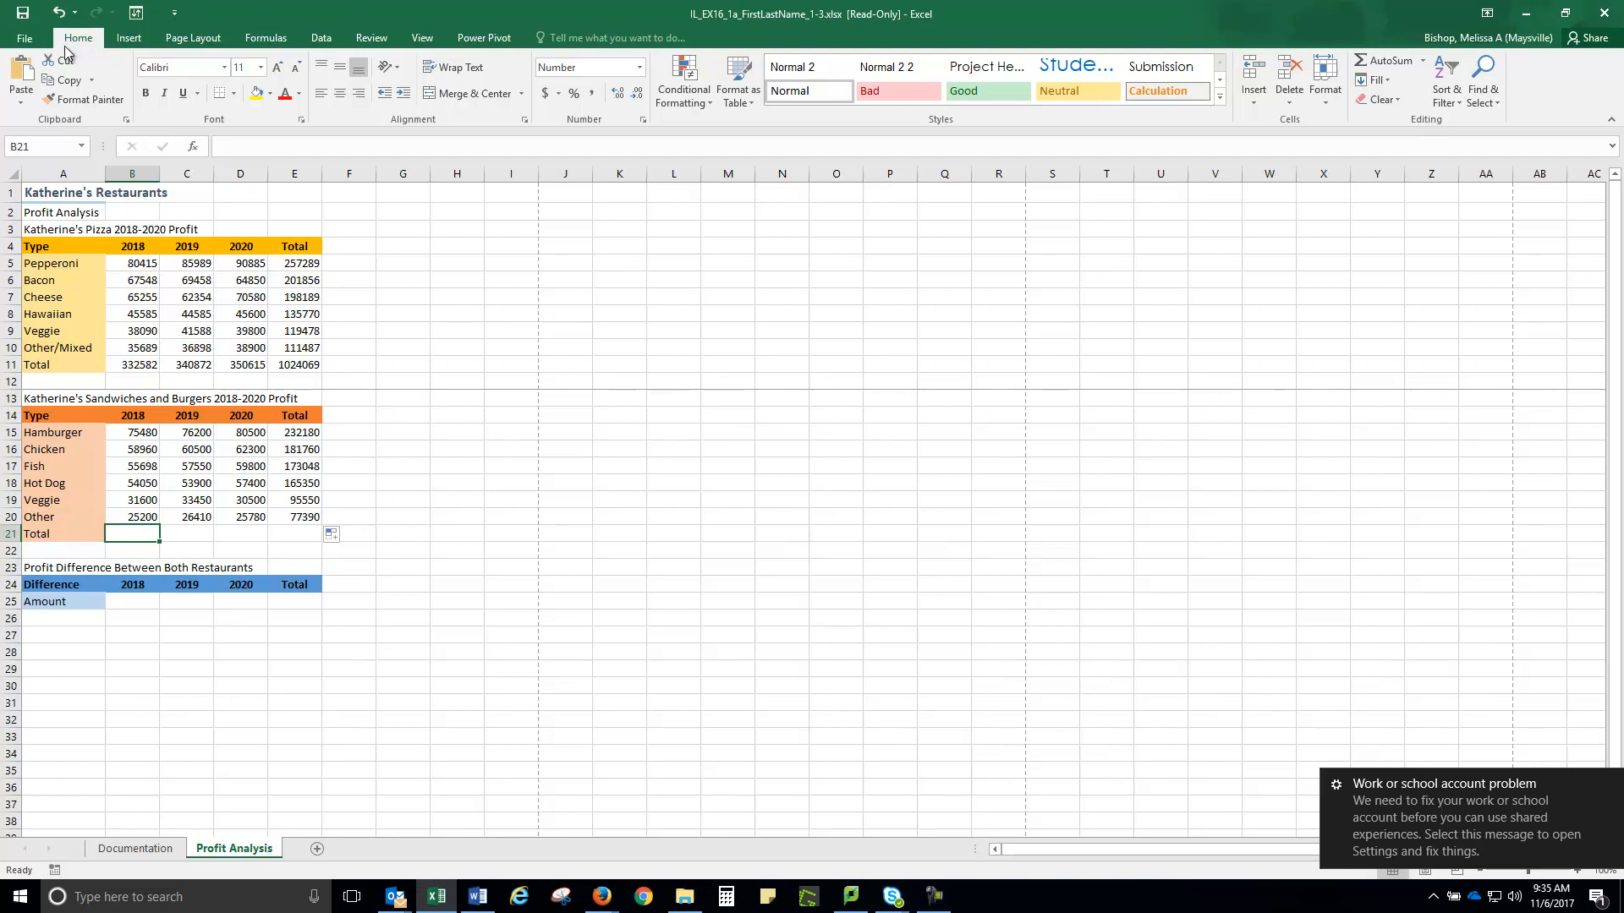
AutoSum the 2018 sandwich profits in B21 and fill across to E21 (300988, 308010, 316280, 925278)
click(1390, 61)
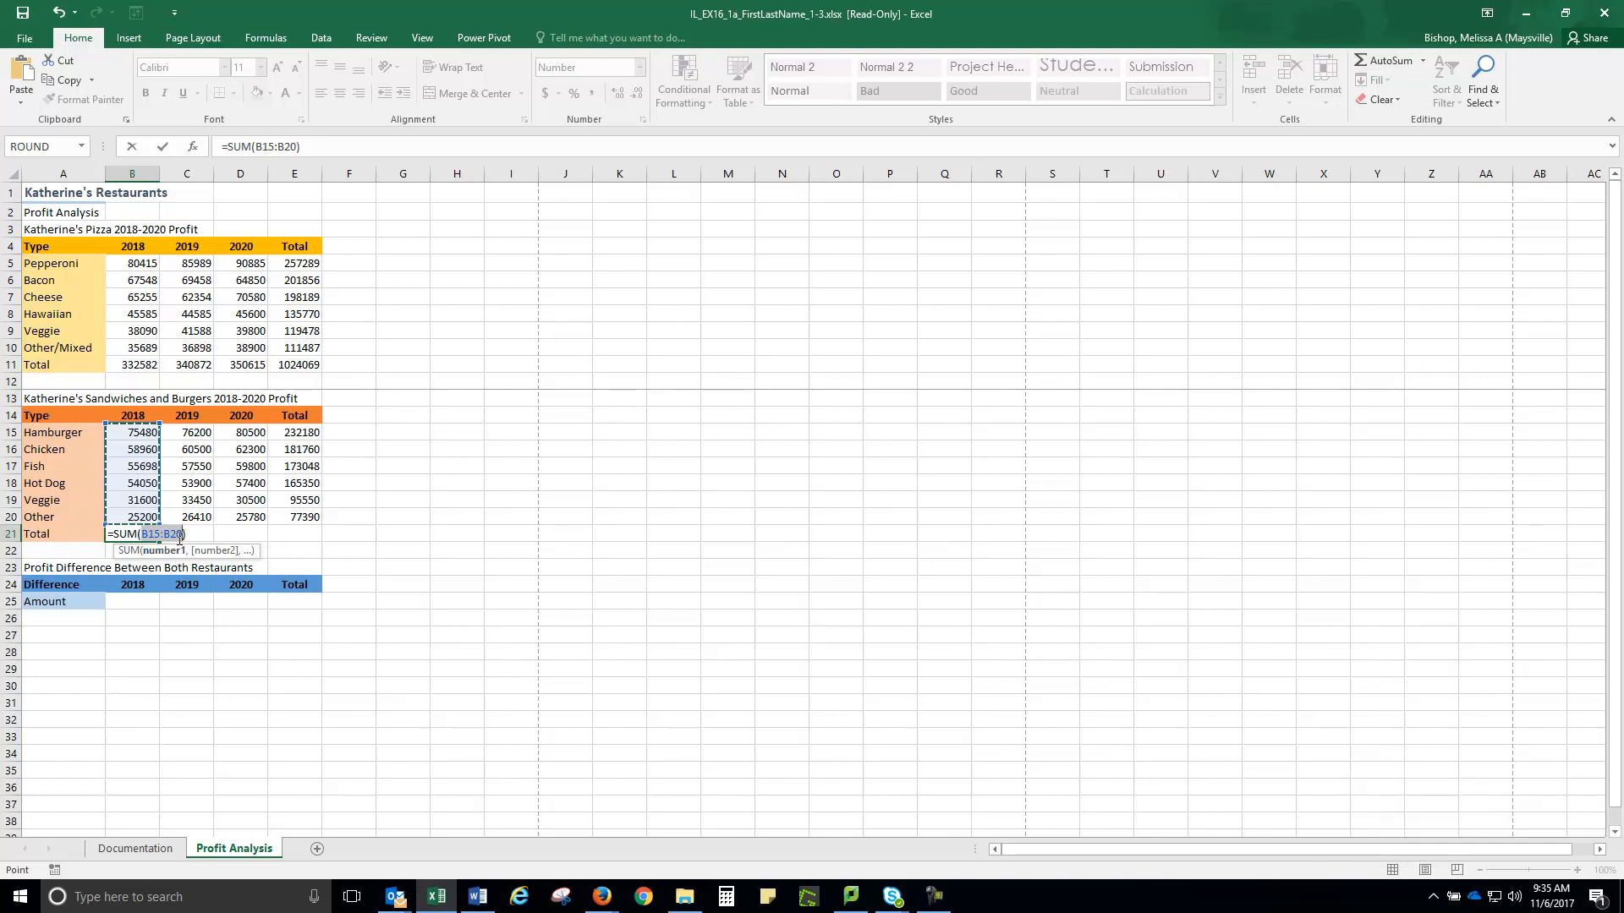
click(164, 147)
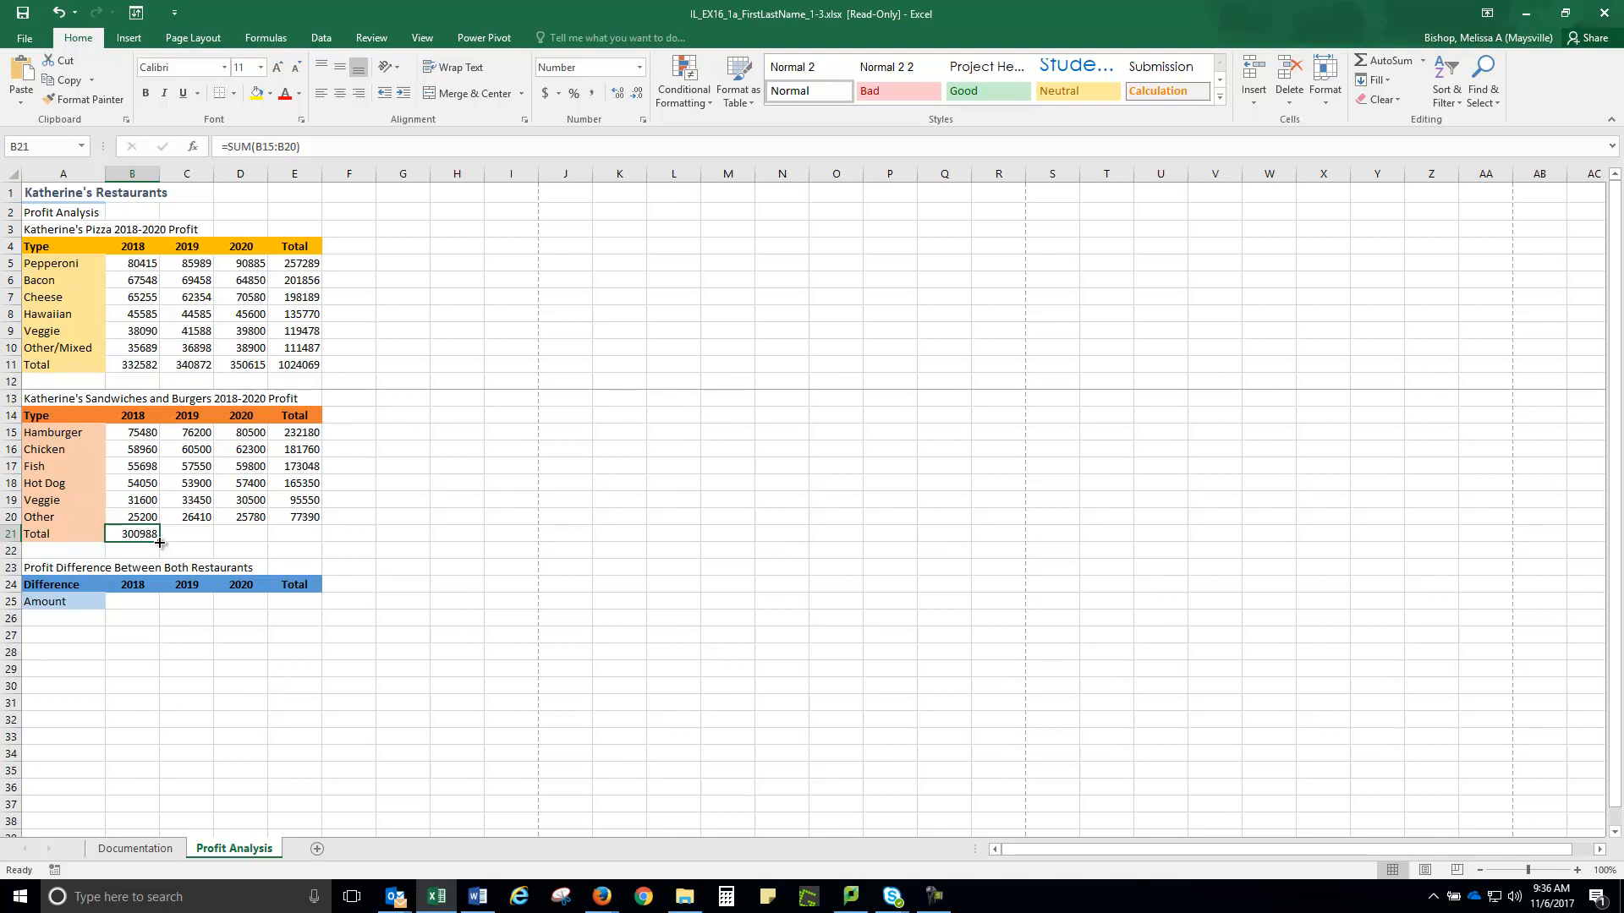
drag(160, 542, 303, 544)
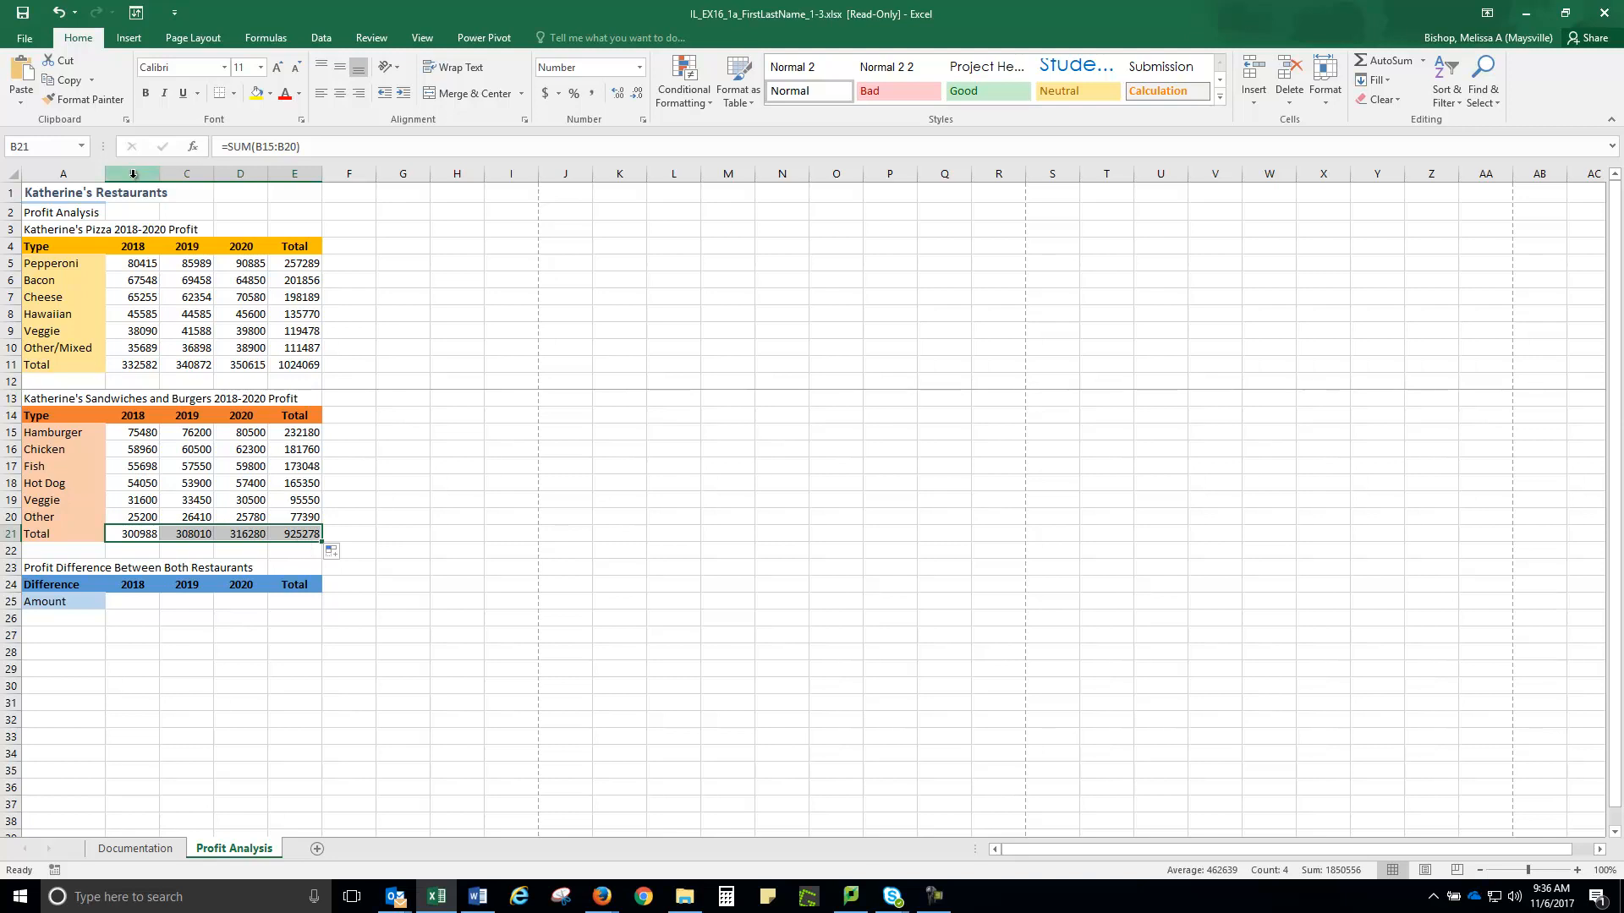
Enter =B11-B21 in B25 to get the 2018 profit difference of 31594
click(121, 607)
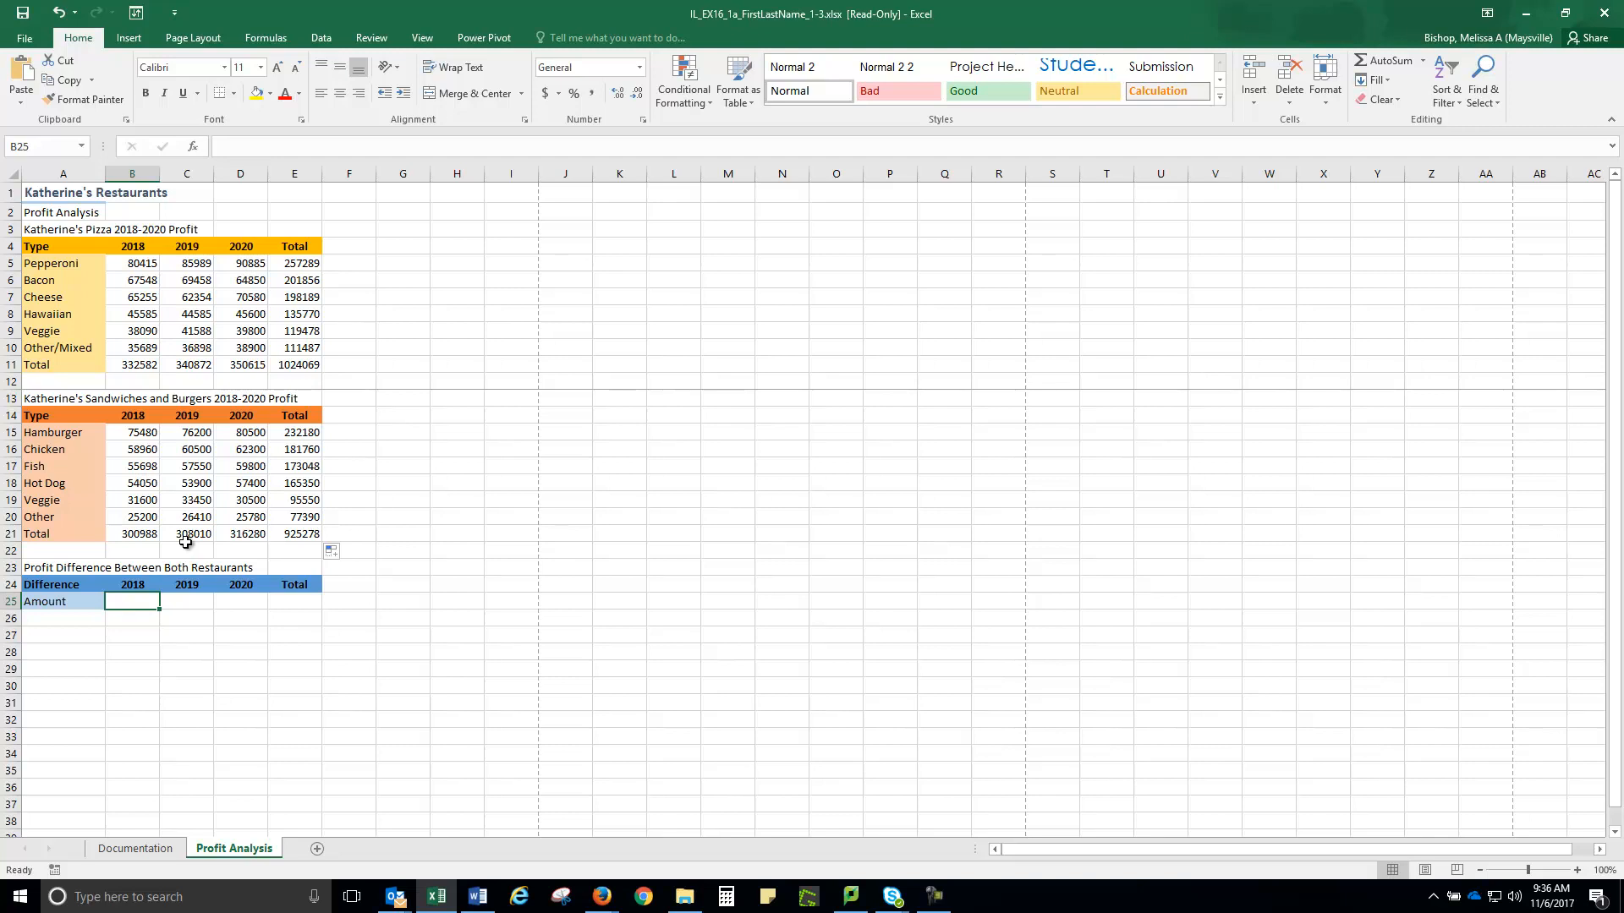
text(=)
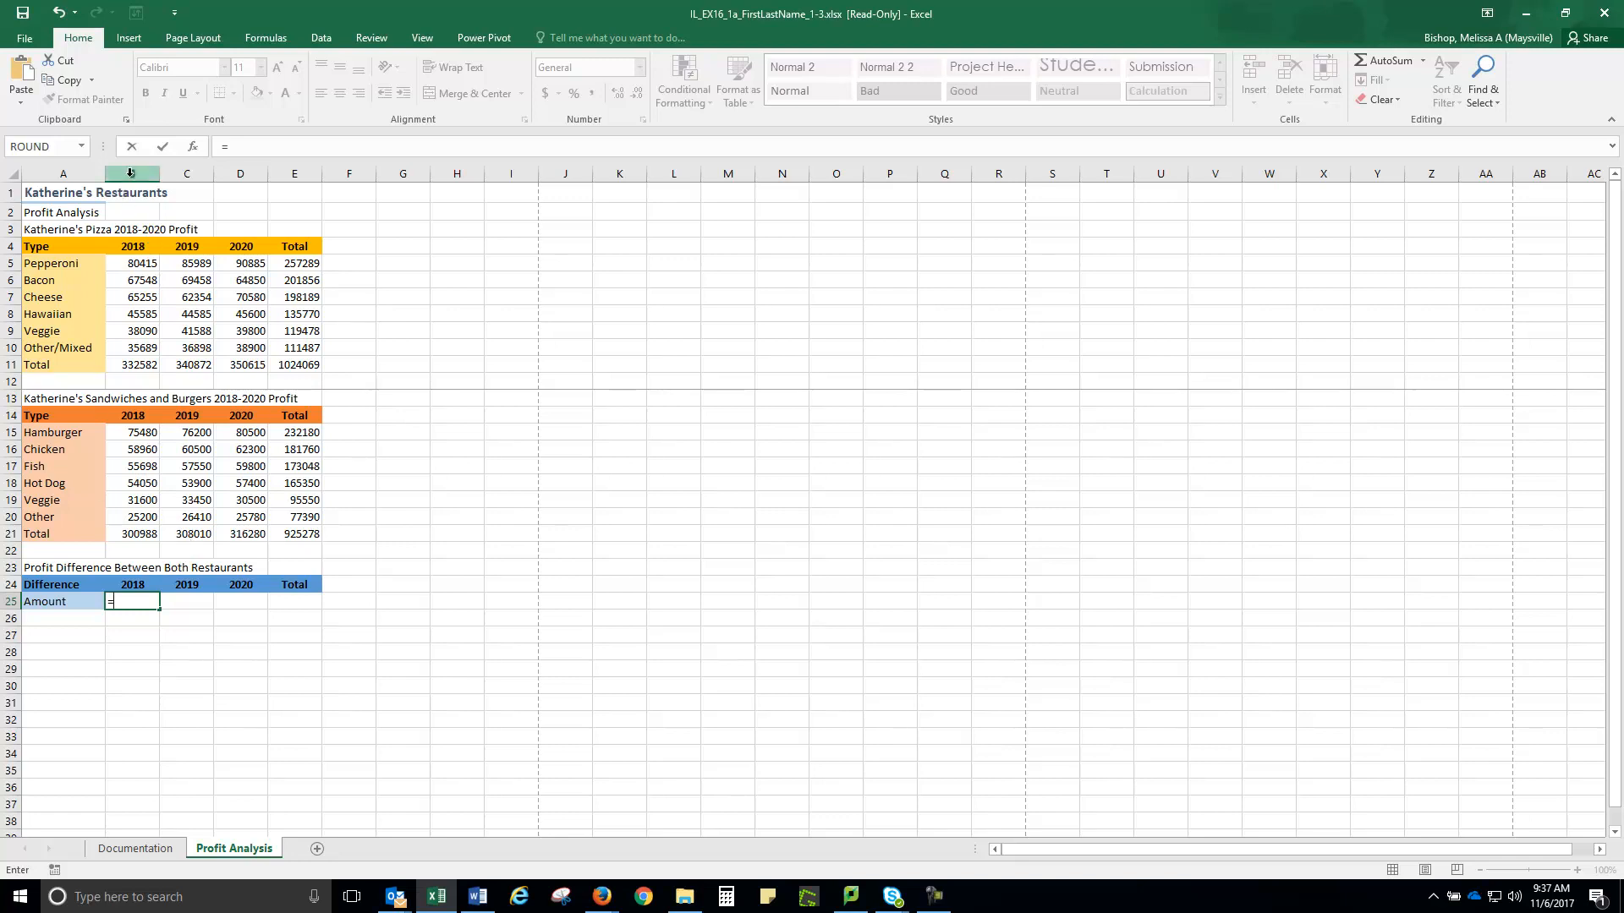
click(136, 364)
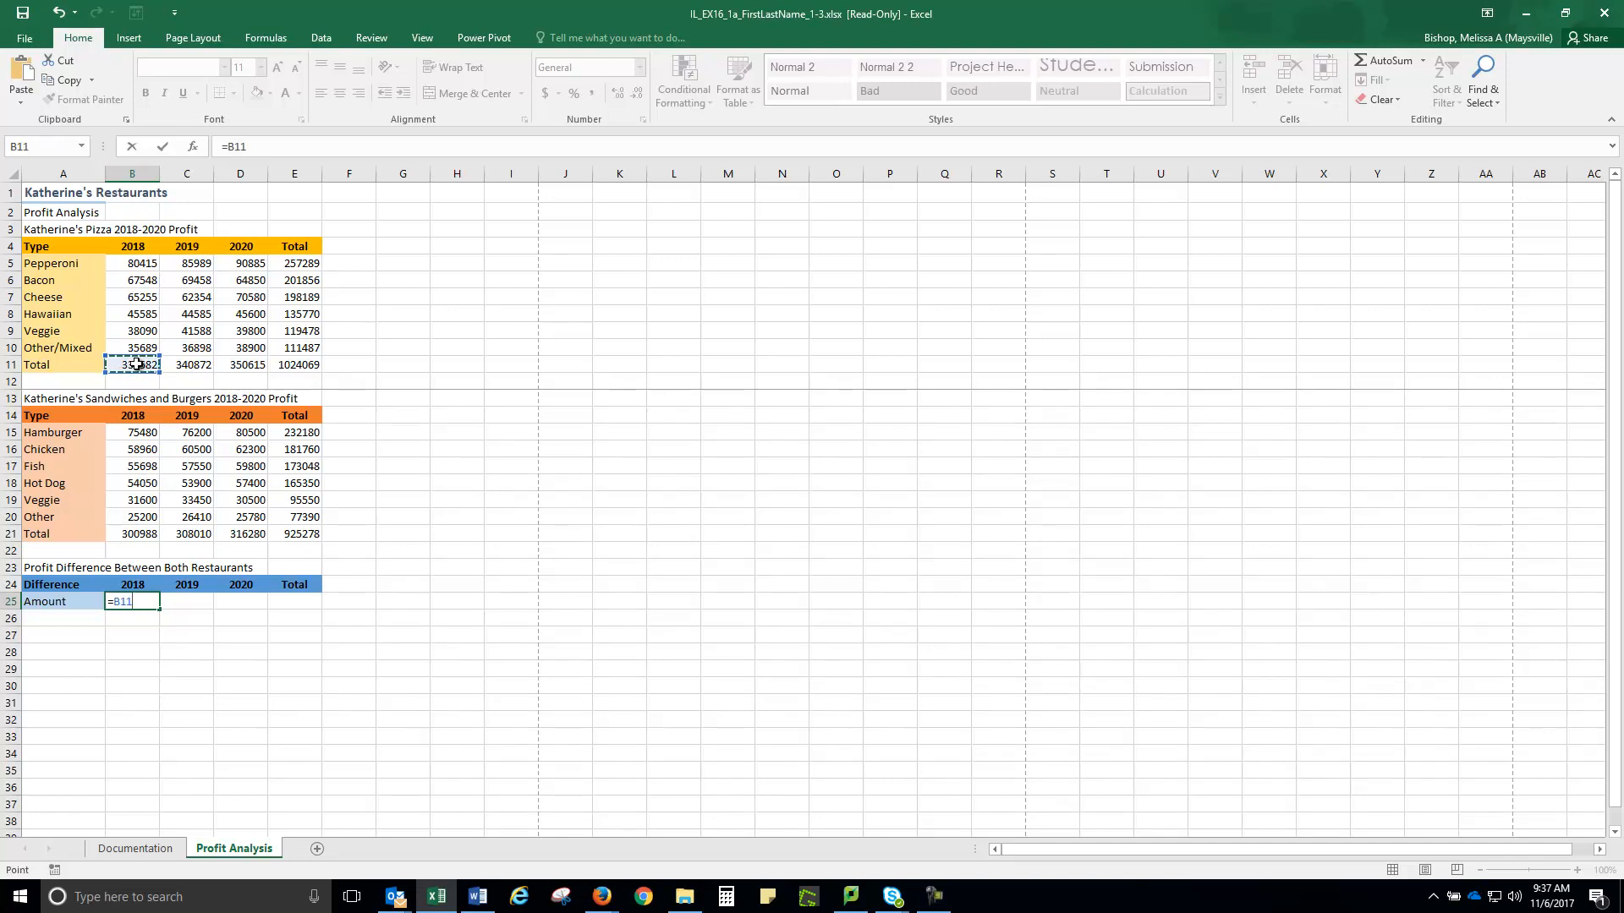
text(-)
click(137, 534)
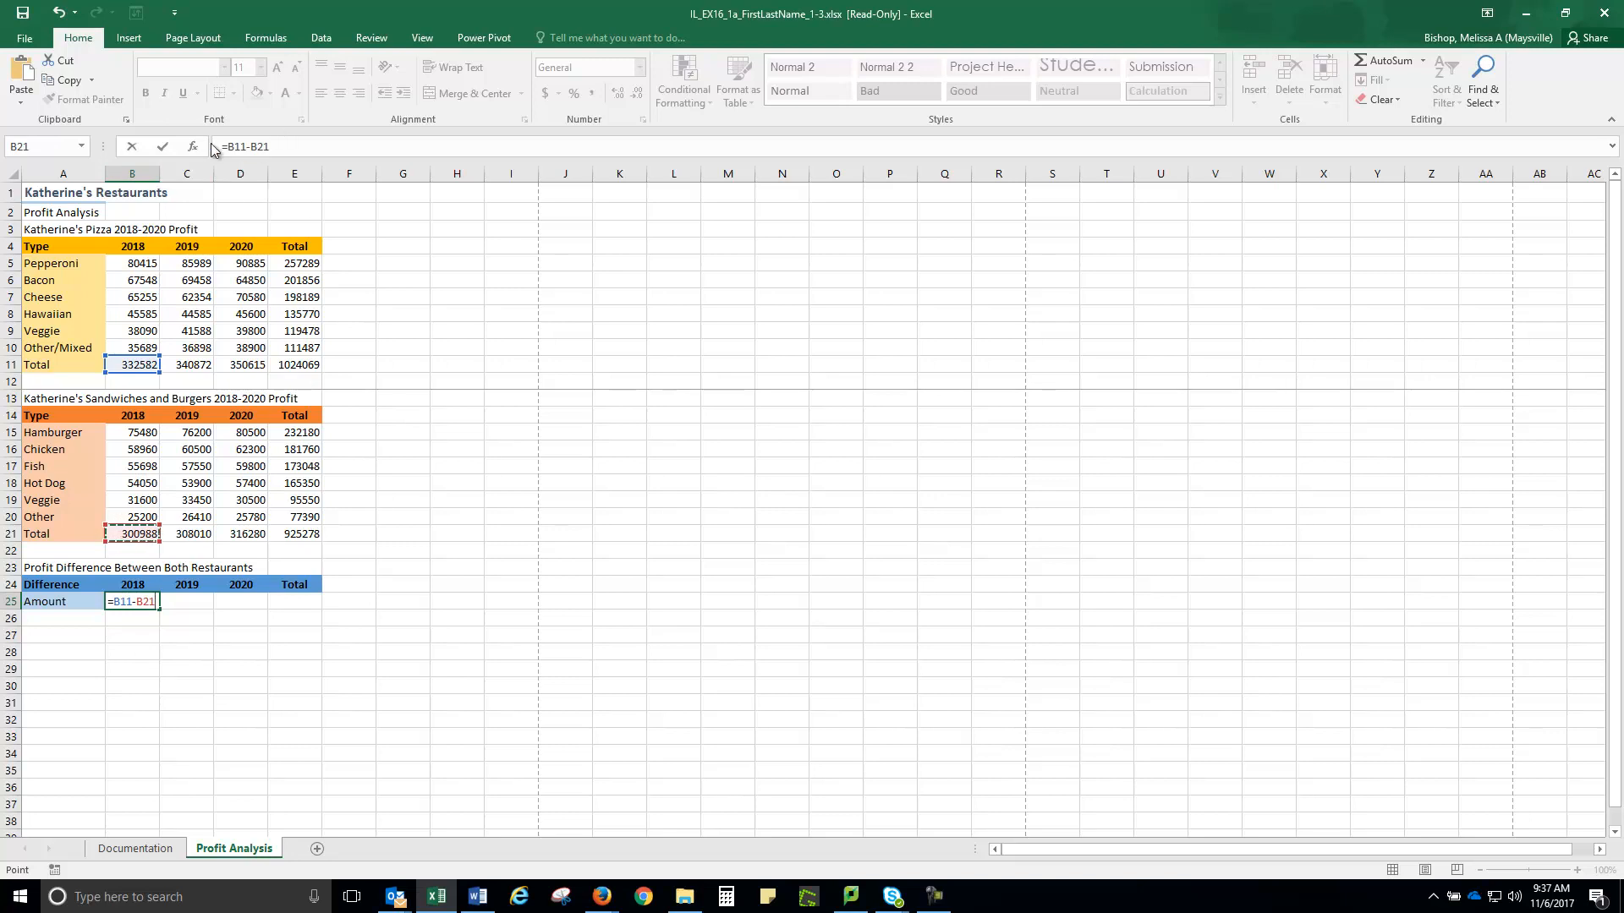
click(163, 148)
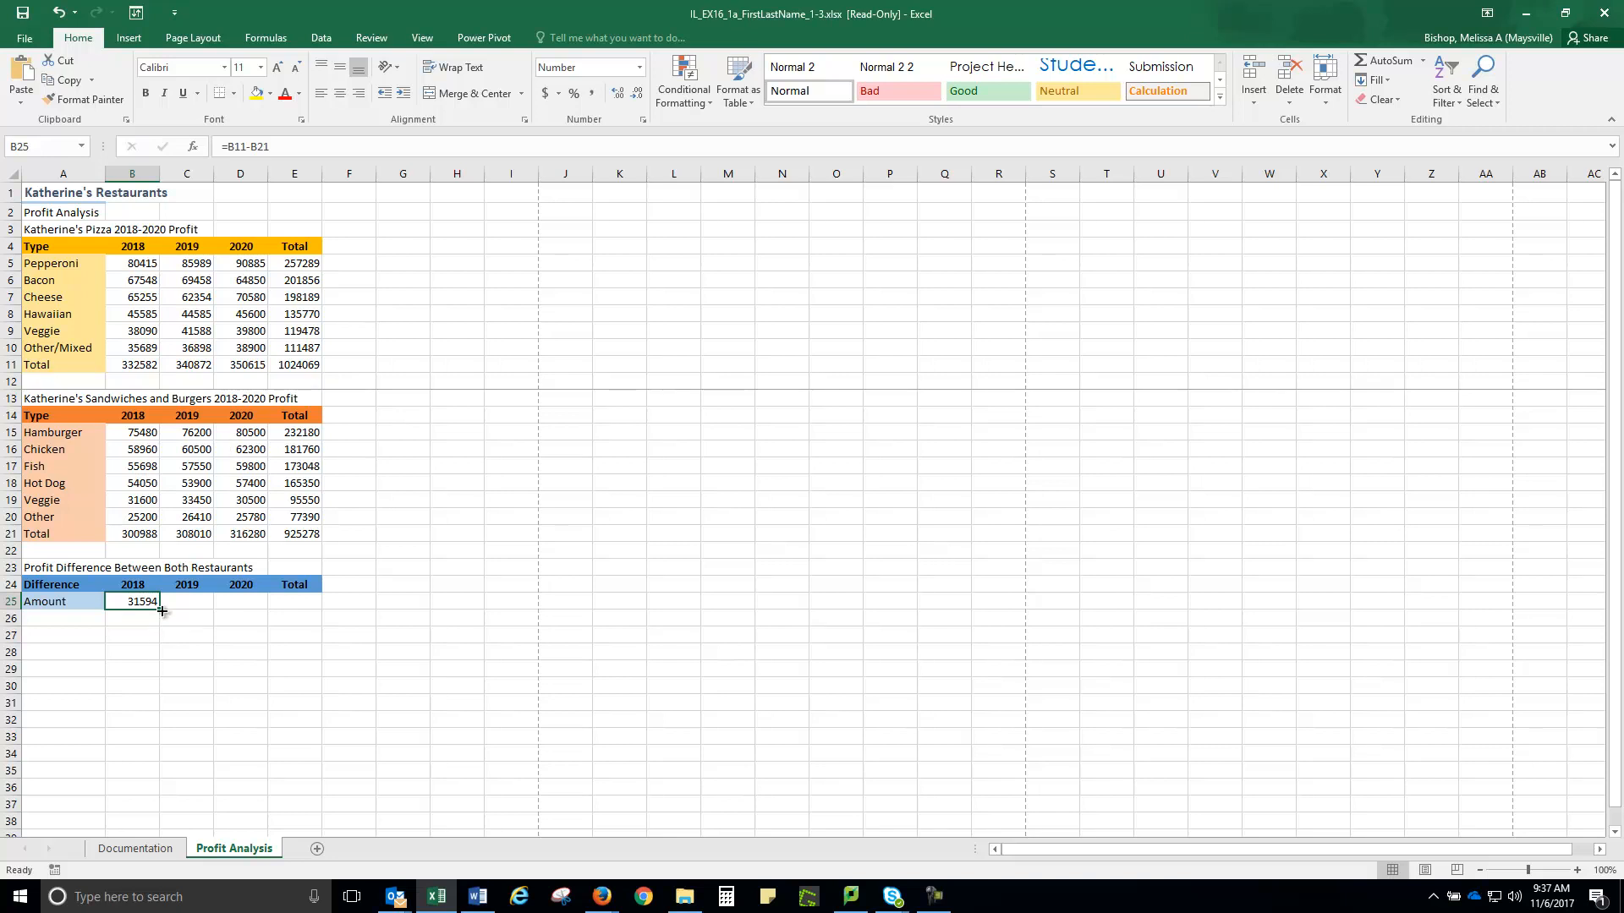
Fill the difference formula across B25:E25 (31594, 32862, 34335, 98791)
drag(160, 612, 316, 605)
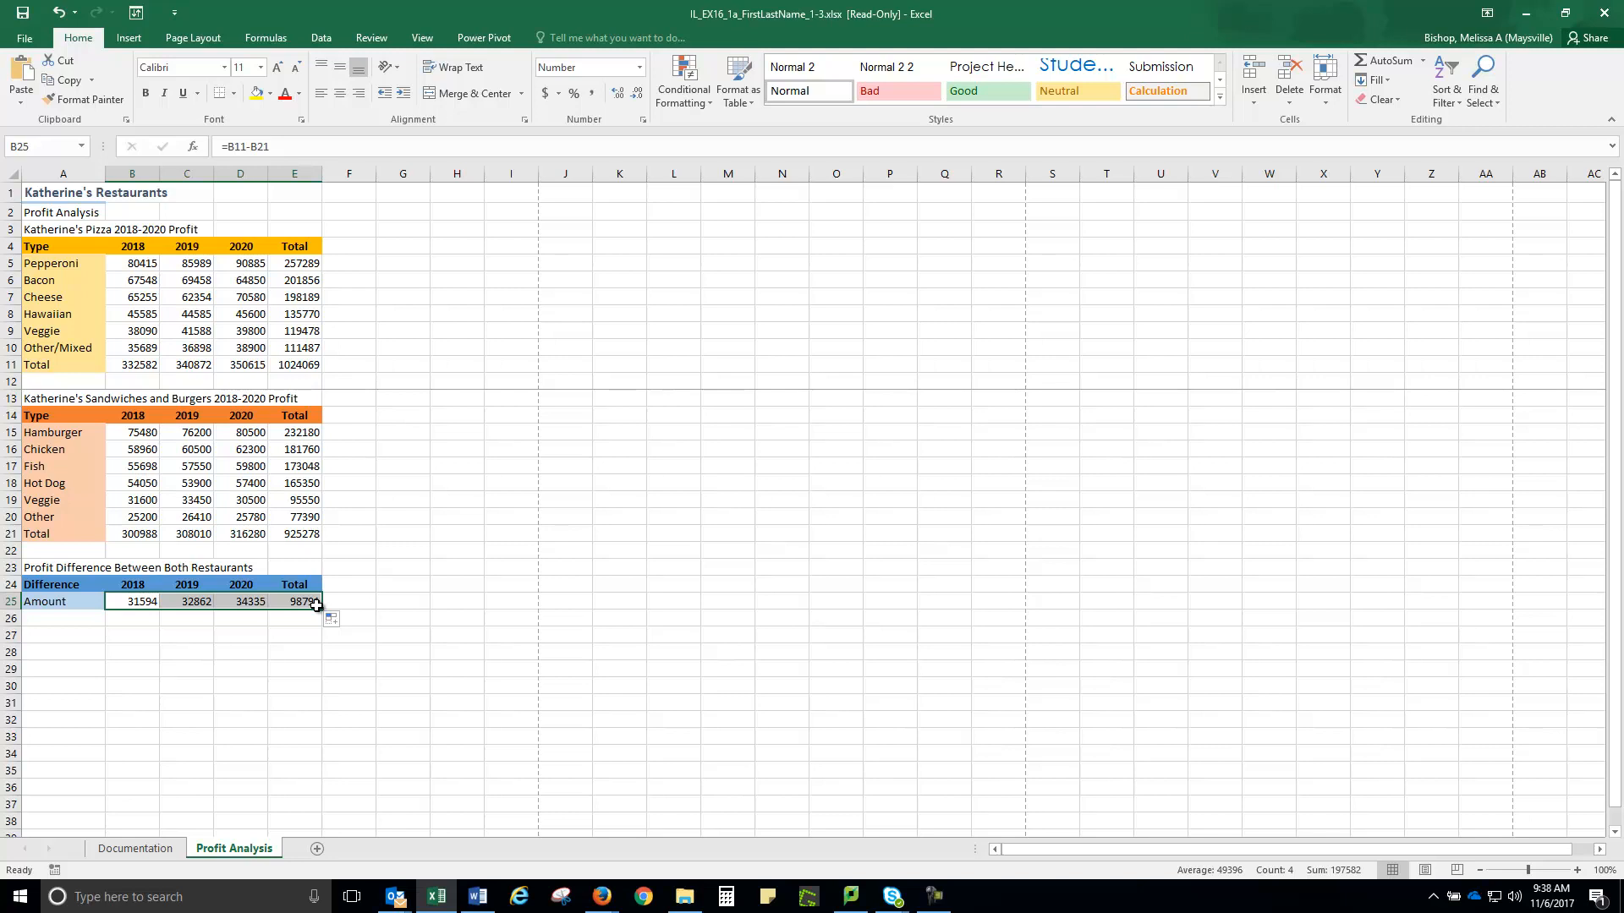
click(194, 38)
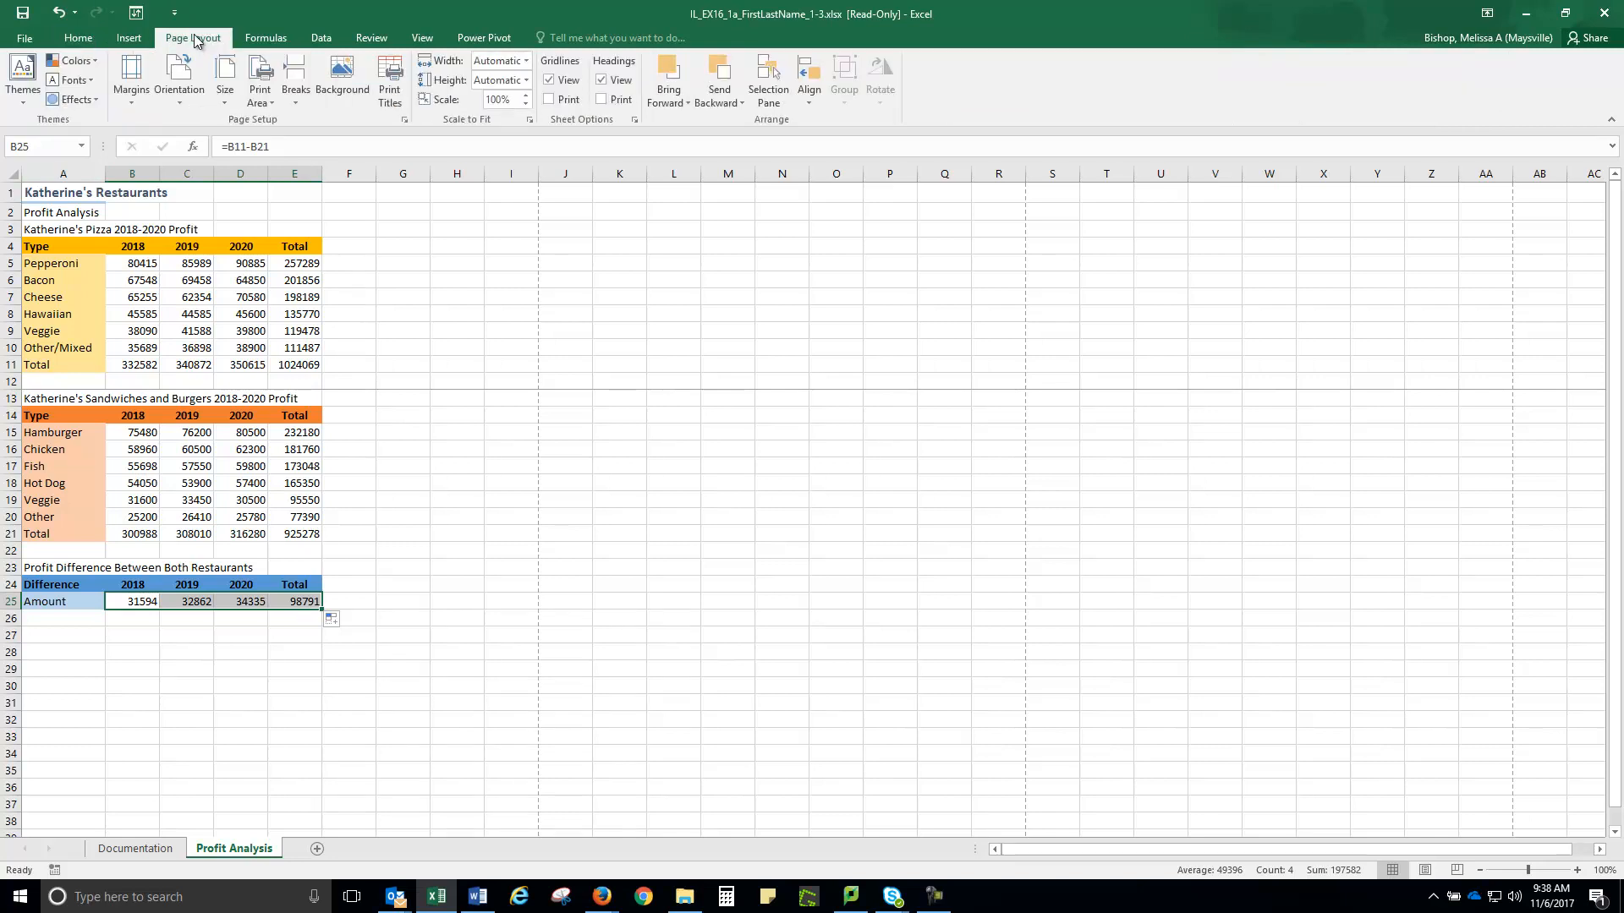
Turn off gridlines on the Profit Analysis sheet via View > Show
click(427, 37)
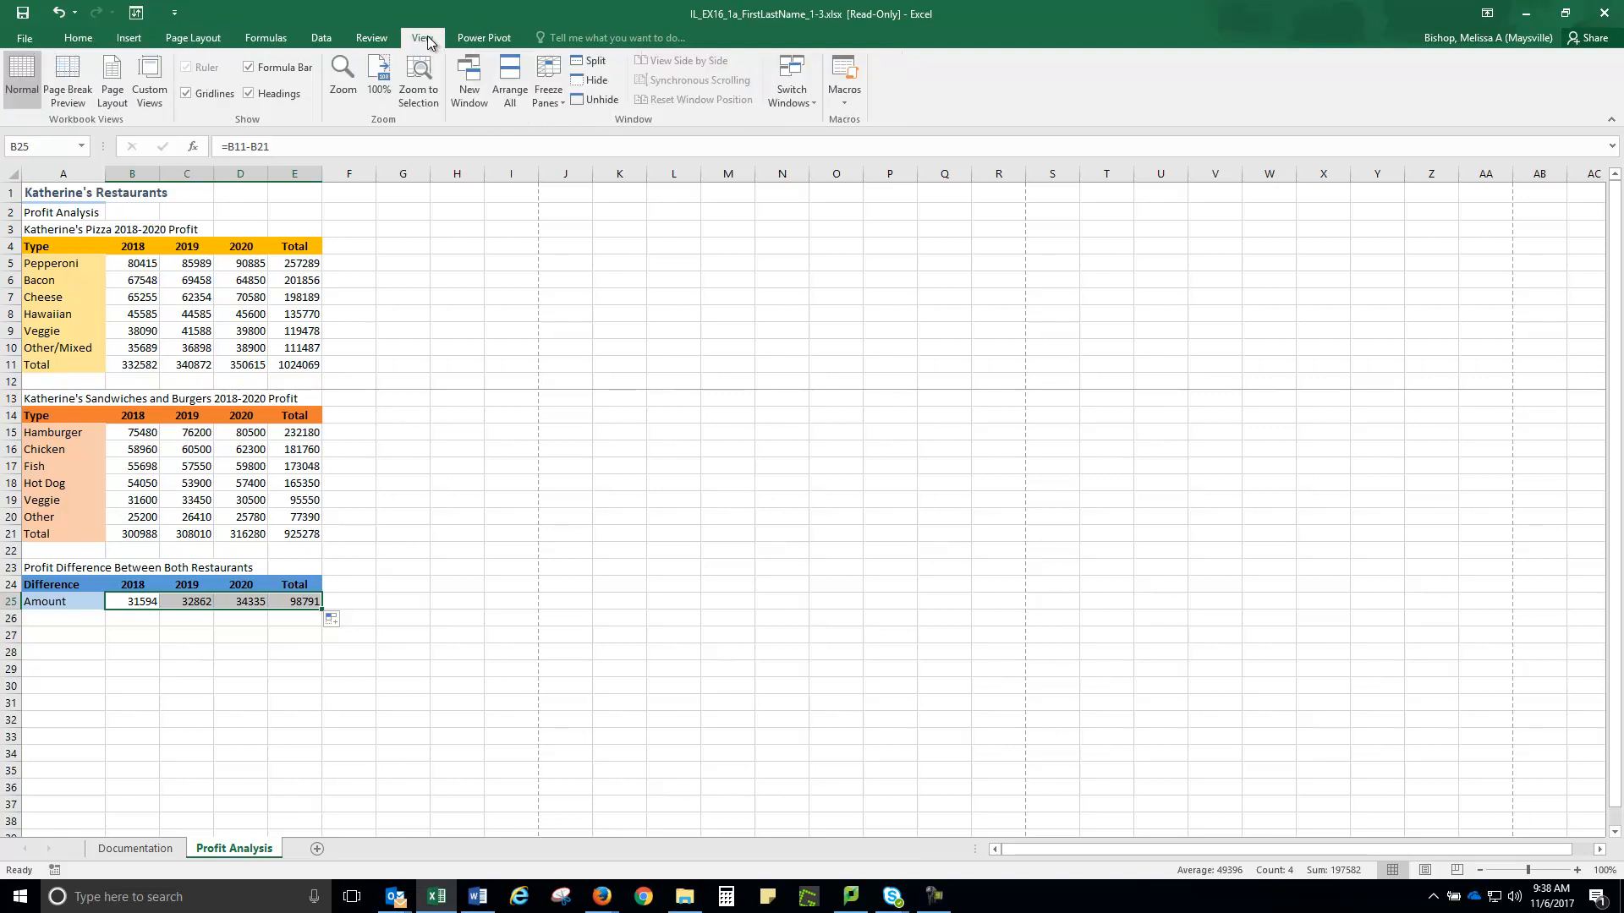
click(187, 94)
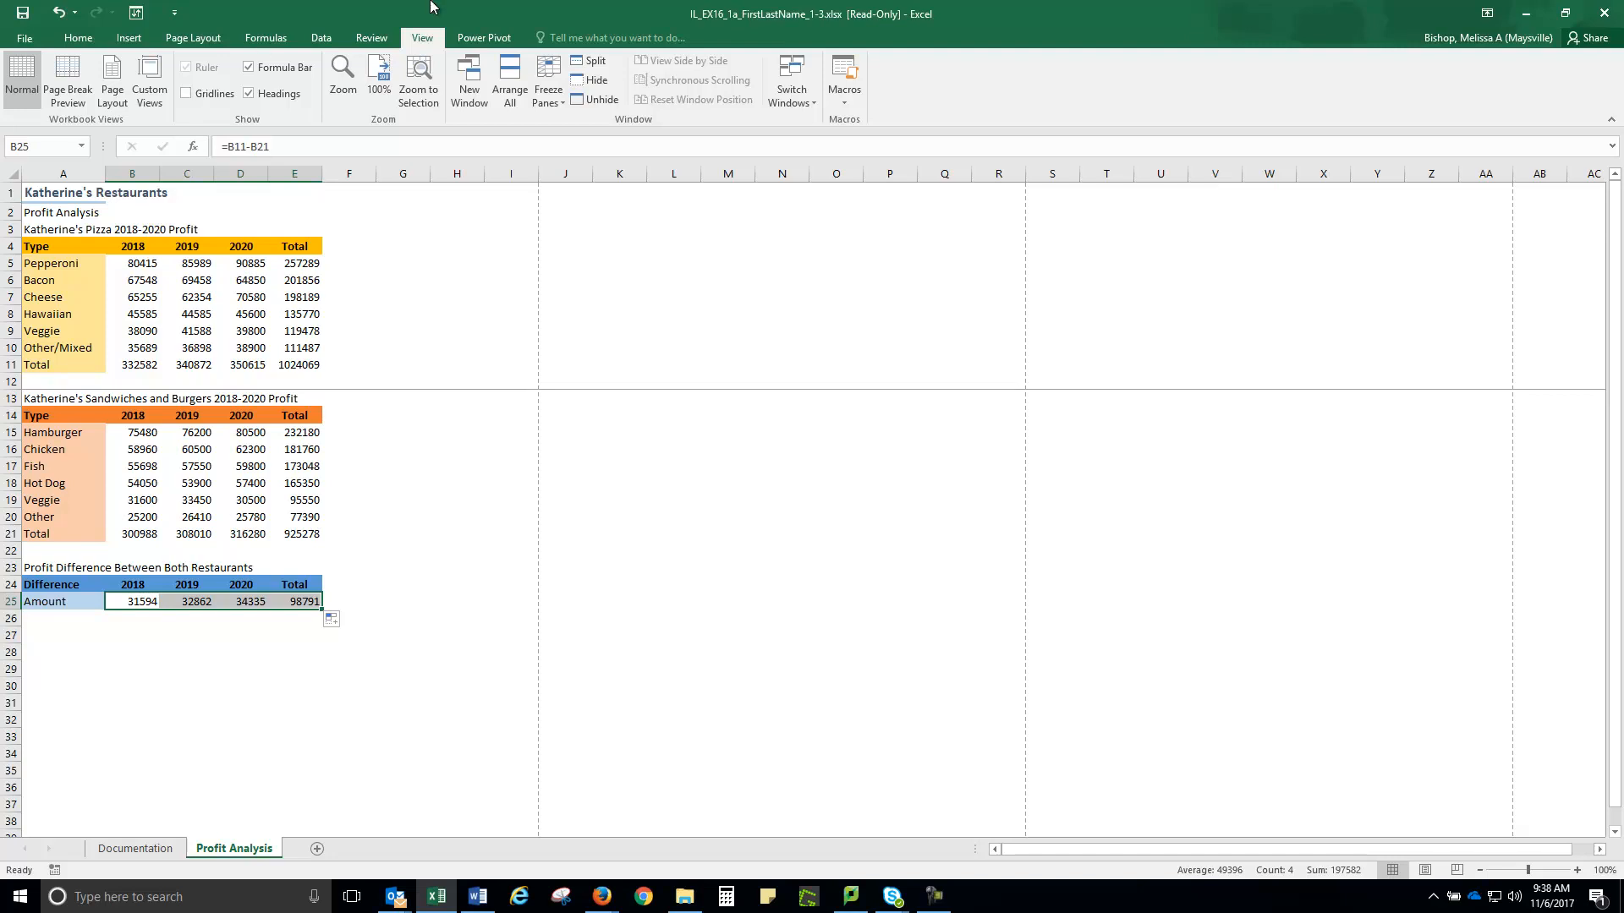
Set the Profit Analysis page orientation to Landscape
click(185, 36)
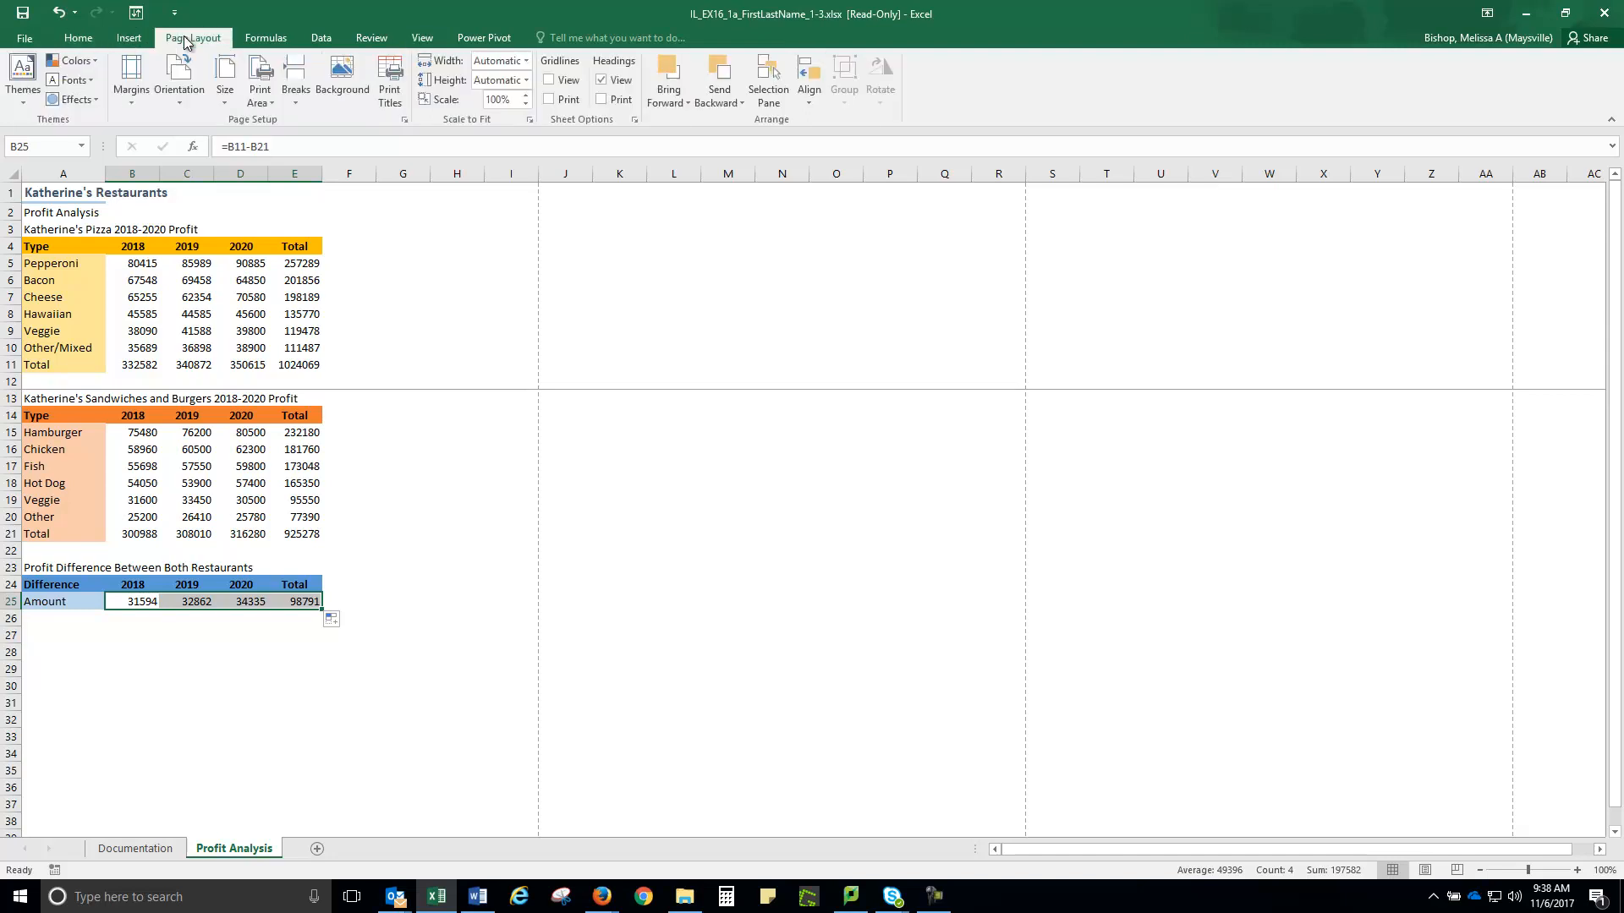
click(182, 103)
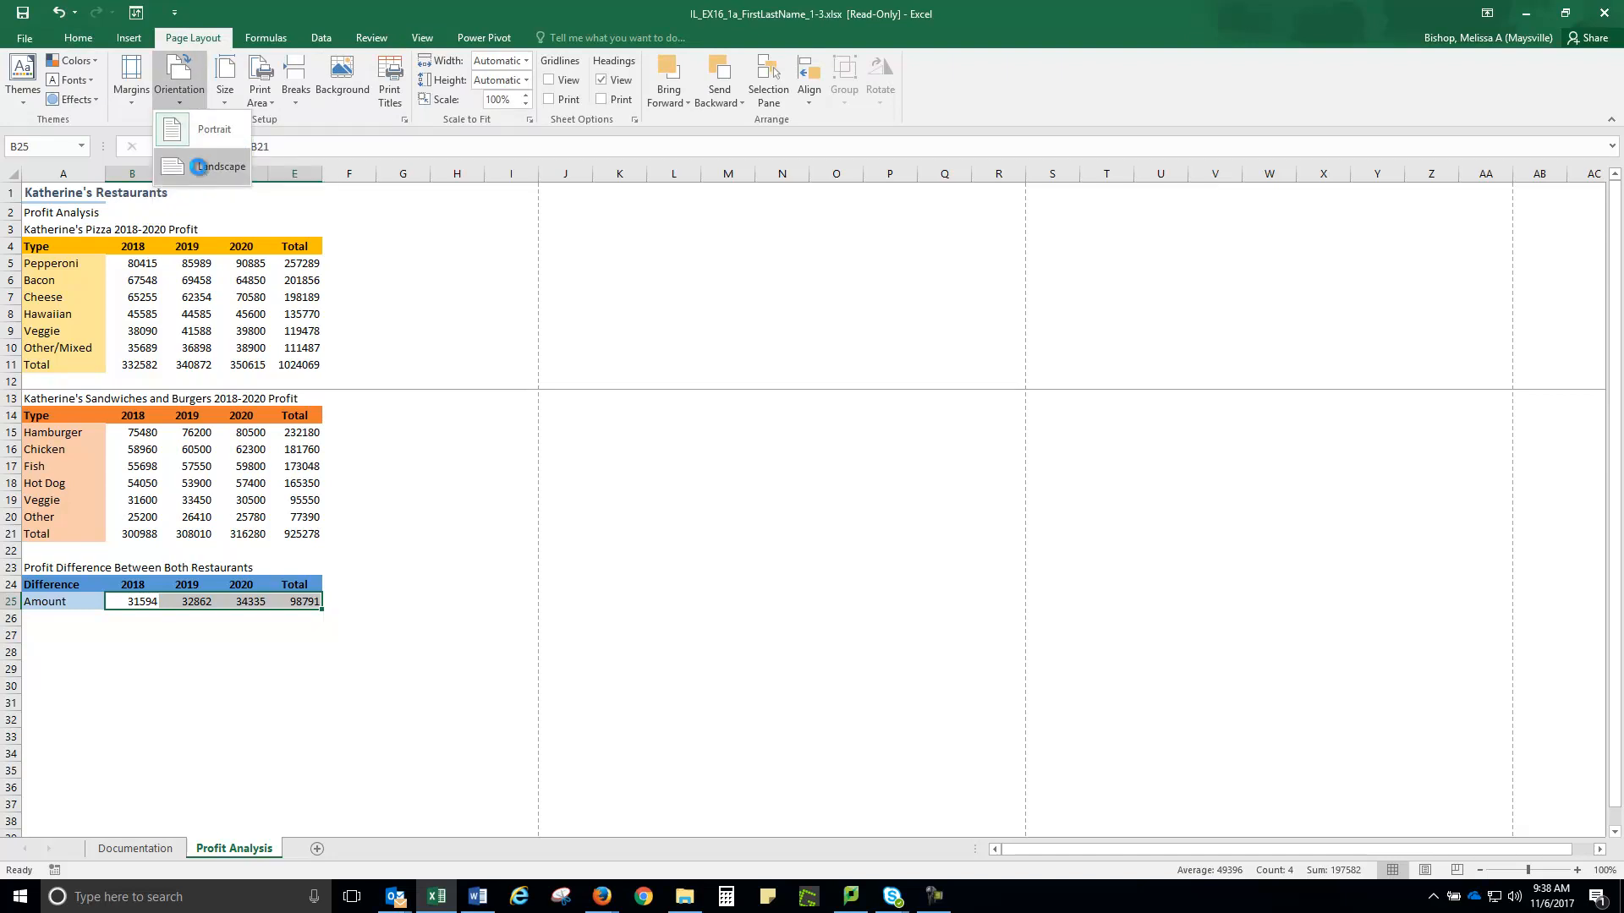
click(197, 167)
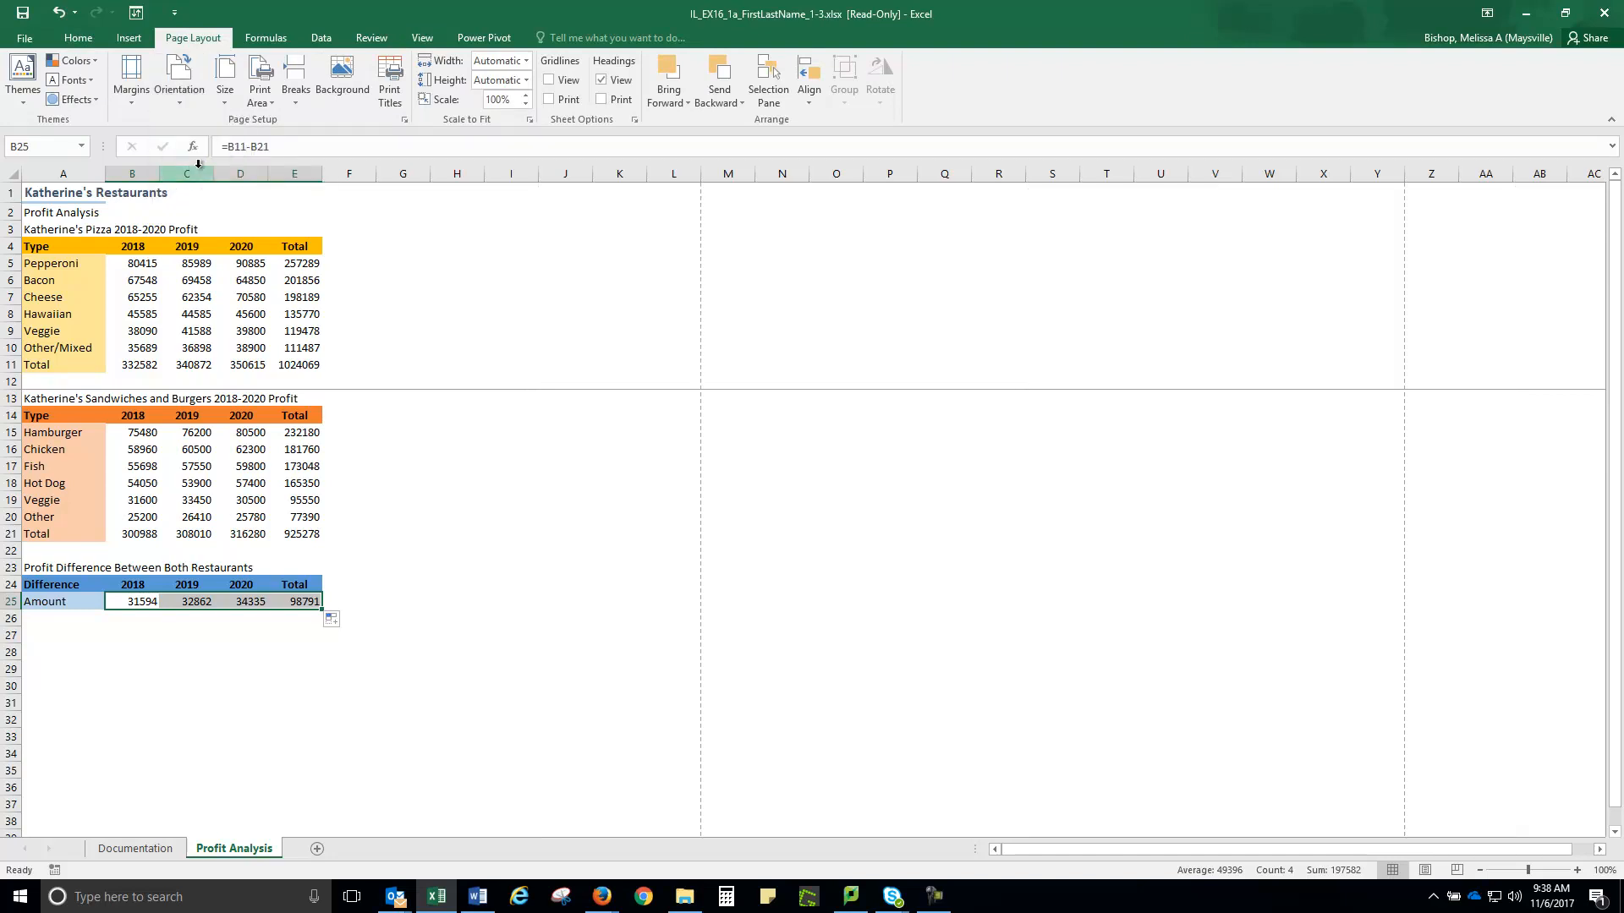